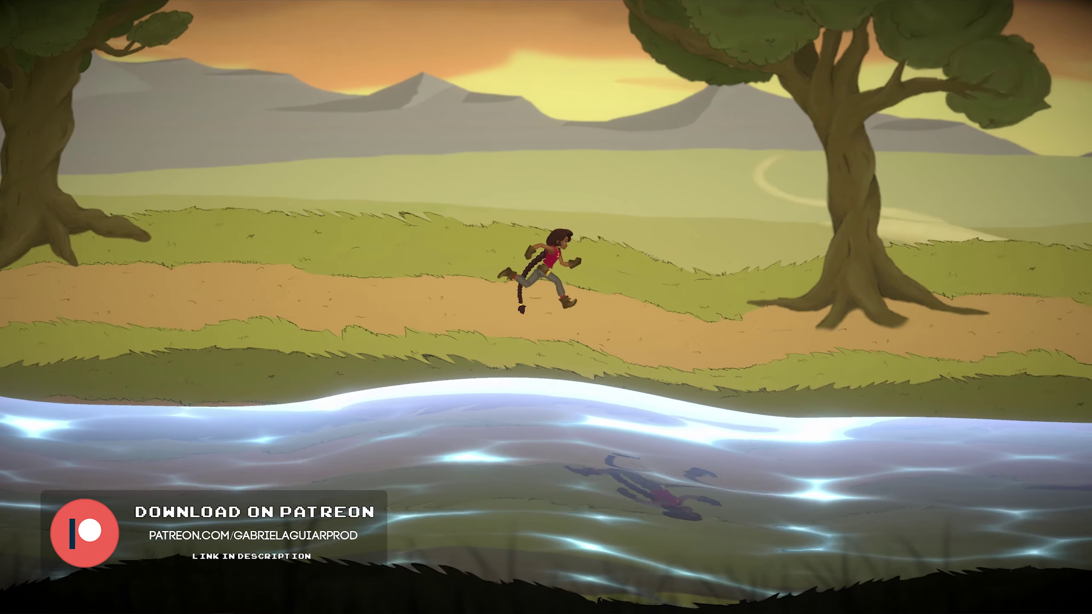
pyautogui.press('Left')
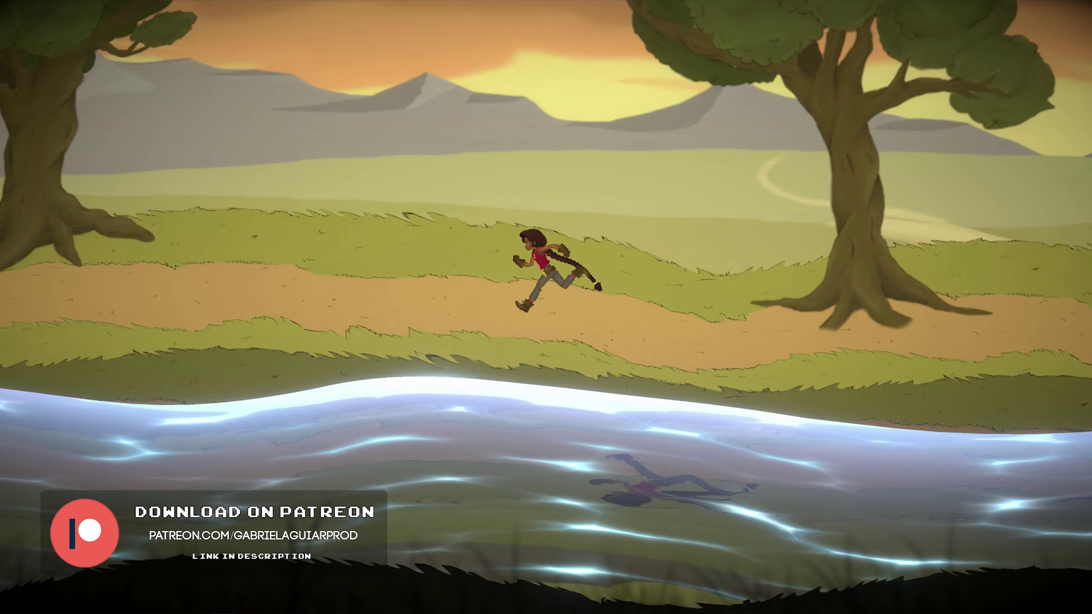
pyautogui.press('Right')
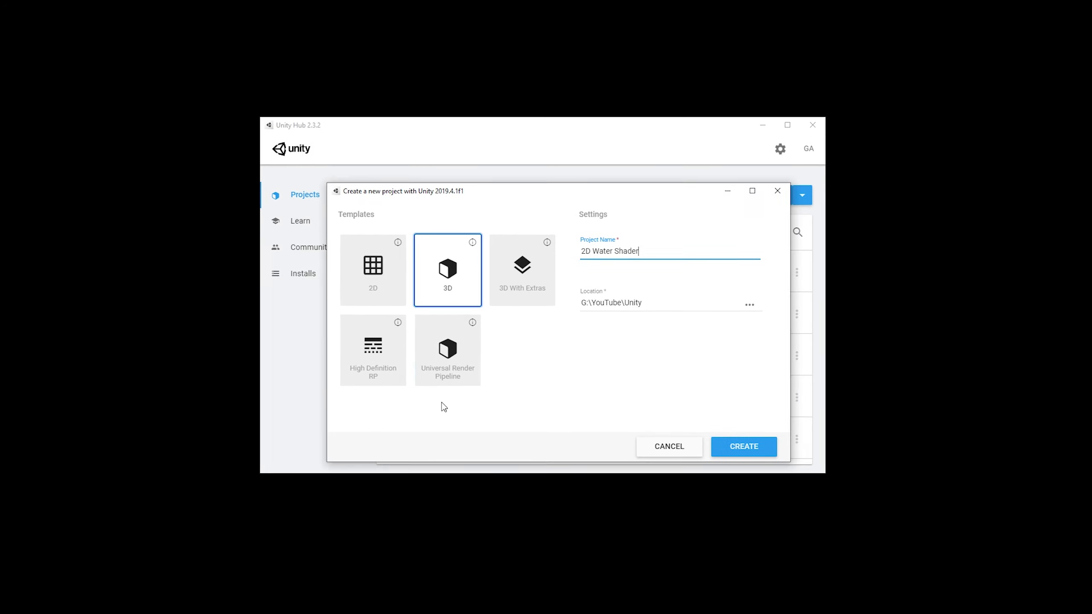
# - Choose the Universal Render Pipeline template for the new project 2D Water Shader
pyautogui.click(451, 378)
pyautogui.moveTo(481, 192); pyautogui.dragTo(463, 170)
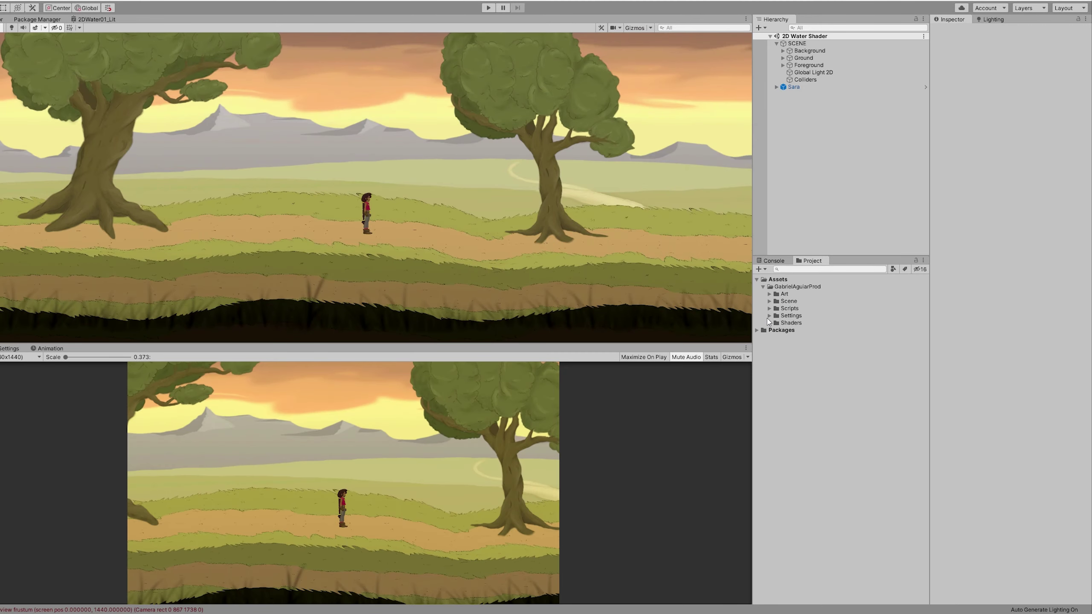
# - Expand the Settings folder and examine which Universal Render Pipeline rendering assets can be created in it
pyautogui.click(769, 317)
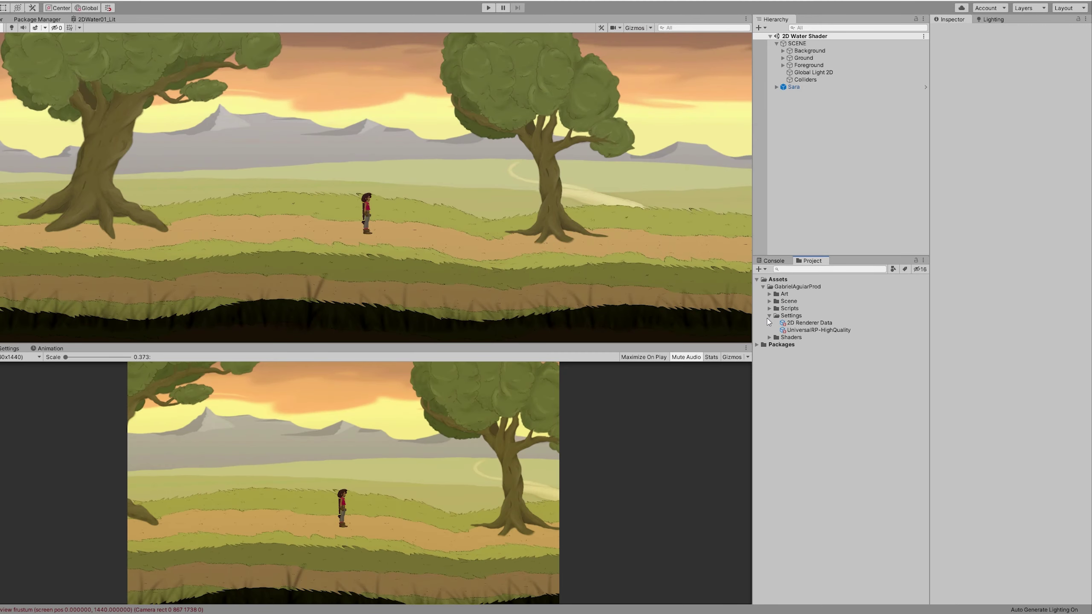
pyautogui.click(811, 324)
pyautogui.click(801, 317)
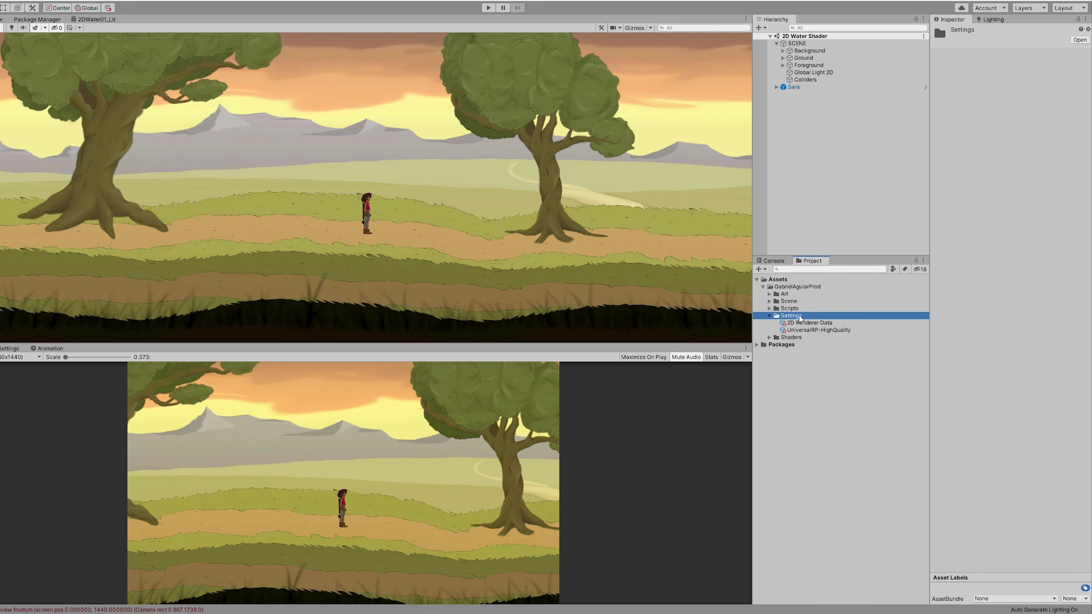
pyautogui.rightClick(800, 316)
pyautogui.moveTo(822, 324)
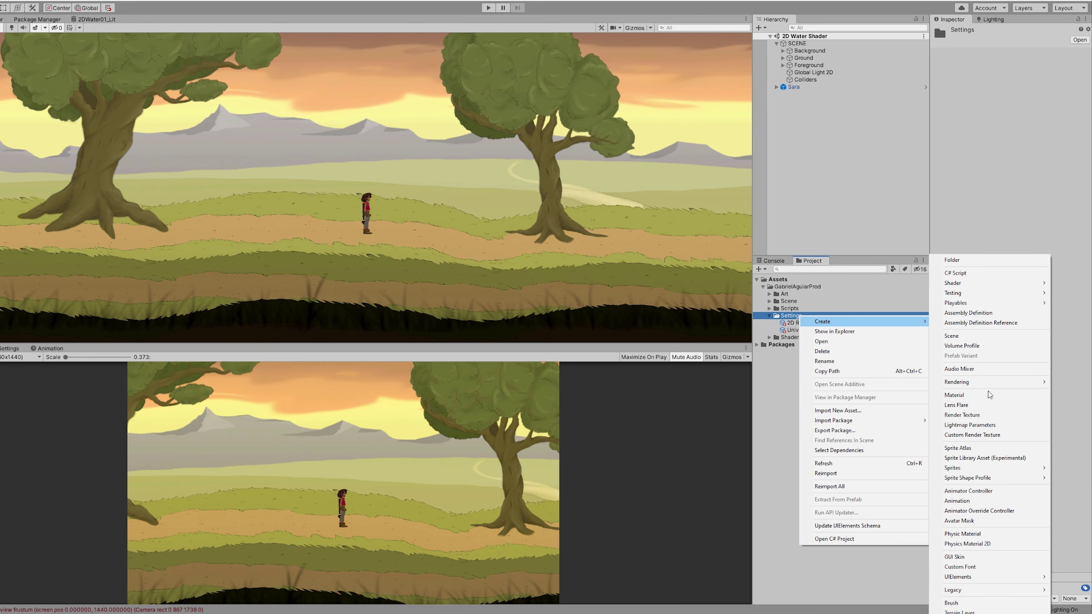
pyautogui.moveTo(963, 382)
pyautogui.moveTo(924, 383)
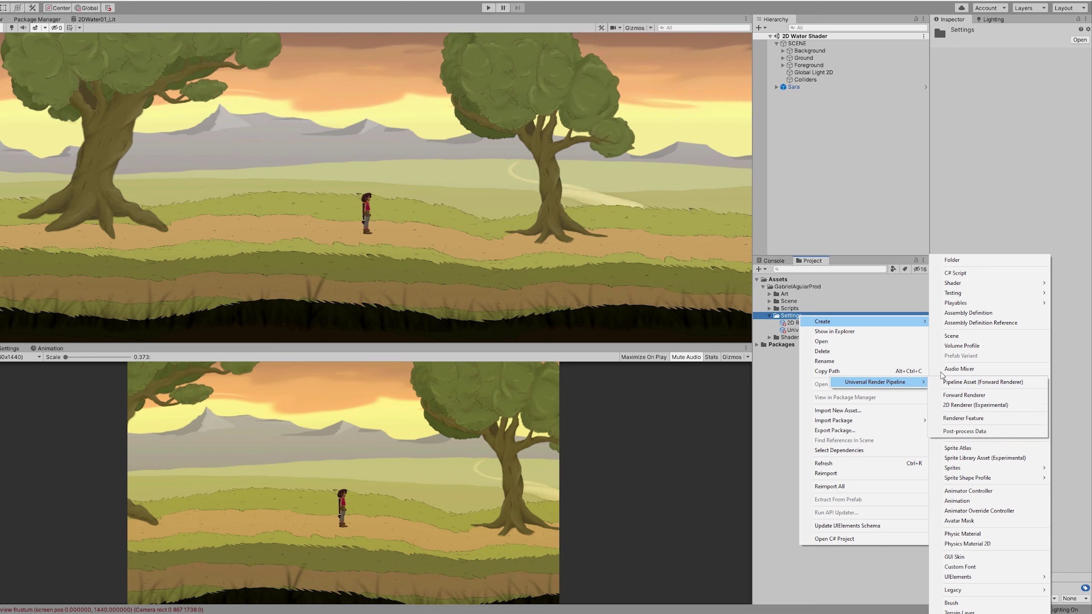
pyautogui.click(797, 298)
# - Assign 2D Renderer Data to the renderer list of the UniversalRP-HighQuality pipeline asset
pyautogui.click(818, 329)
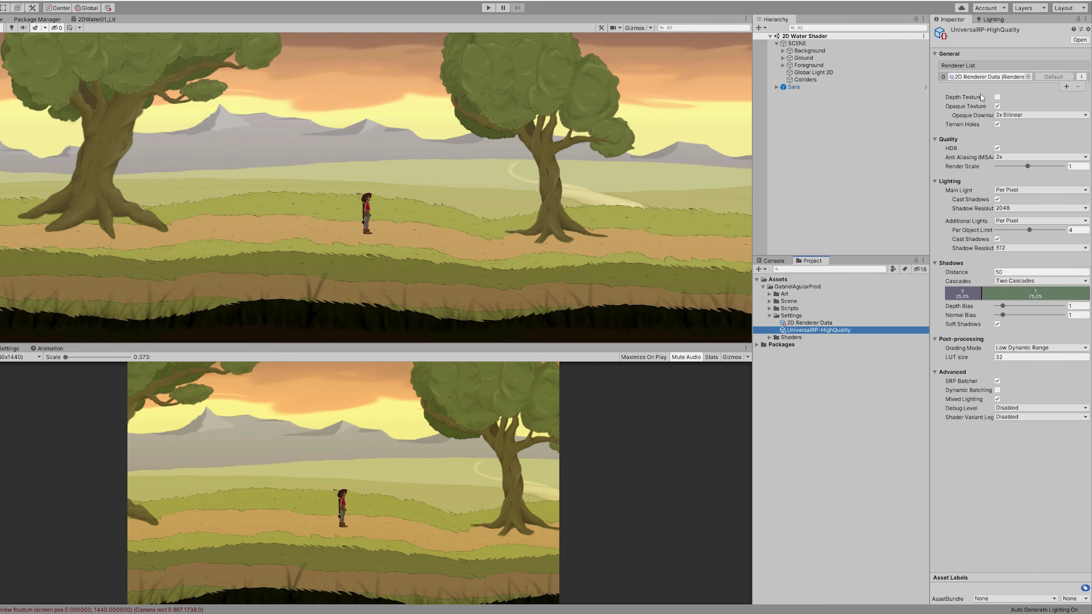
pyautogui.moveTo(818, 323); pyautogui.dragTo(989, 78)
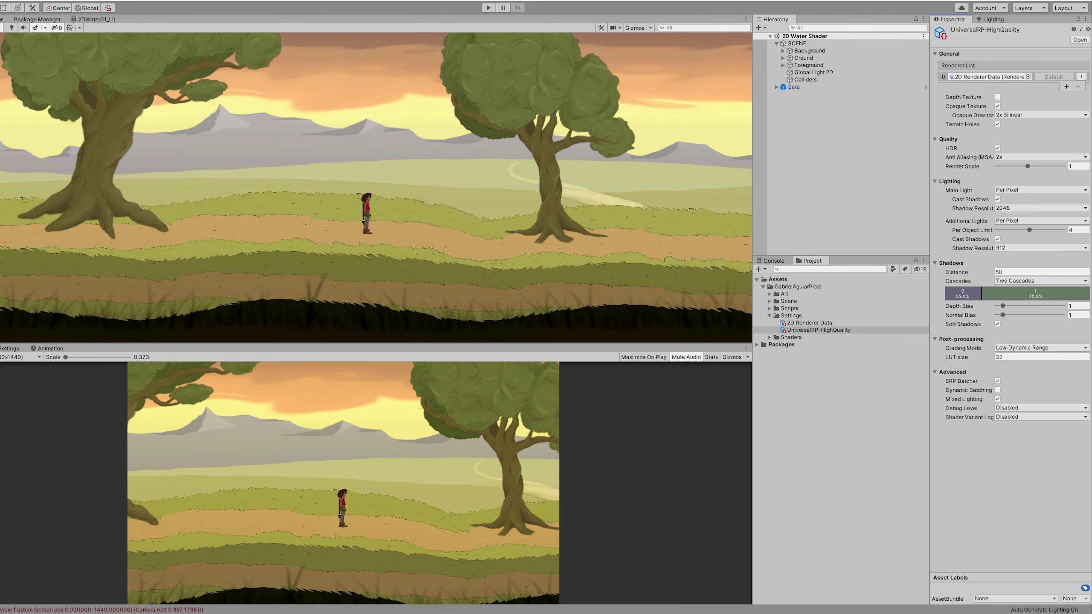
# - Check the Scriptable Render Pipeline asset in the Graphics project settings, locate it in the project, and return to the Game view
pyautogui.click(21, 14)
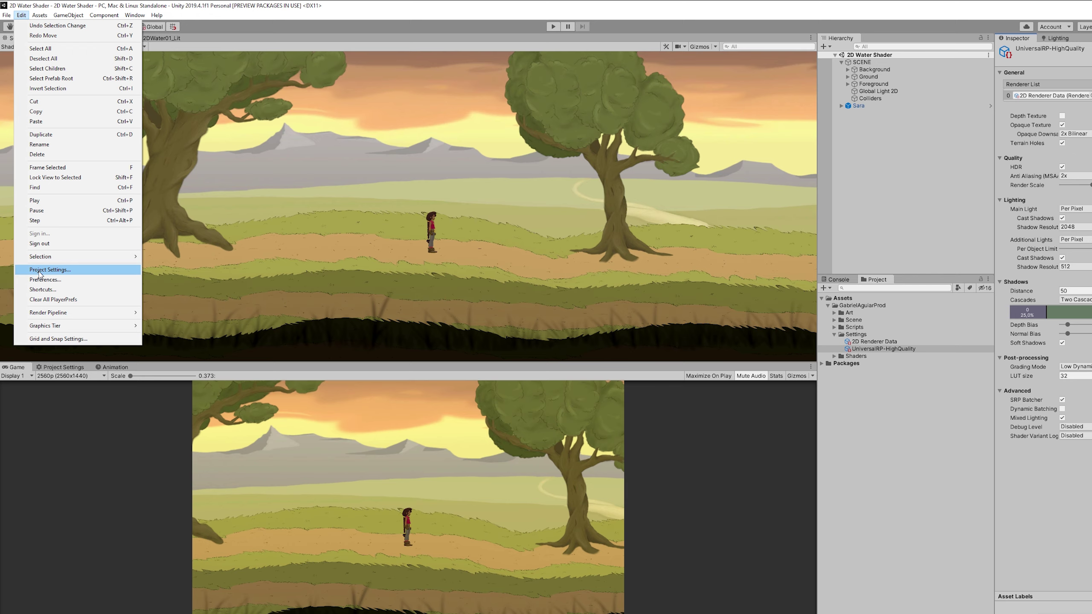
pyautogui.click(39, 270)
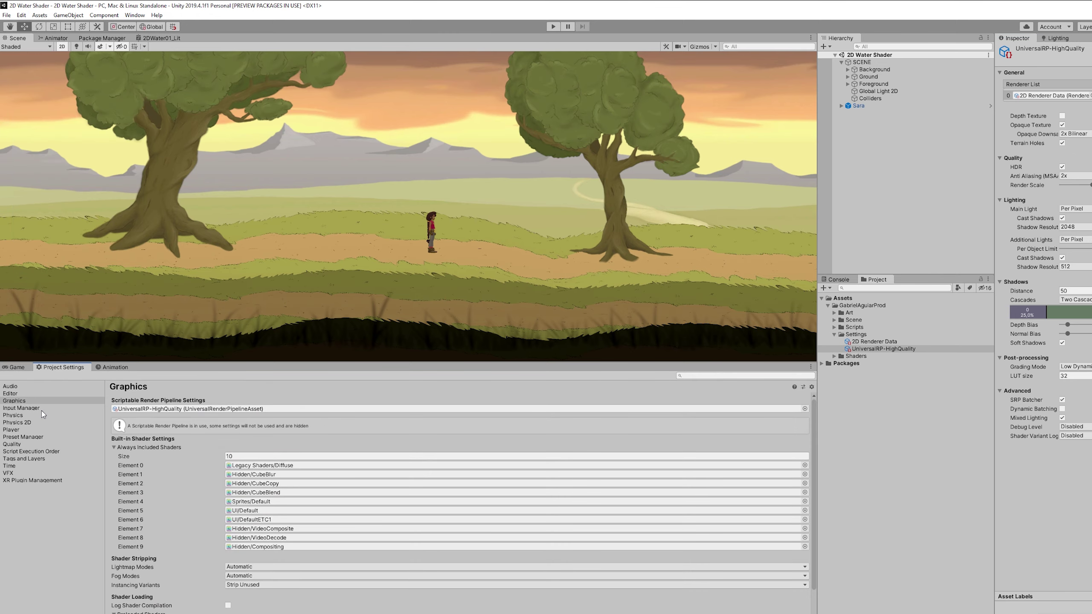
pyautogui.click(21, 403)
pyautogui.click(151, 411)
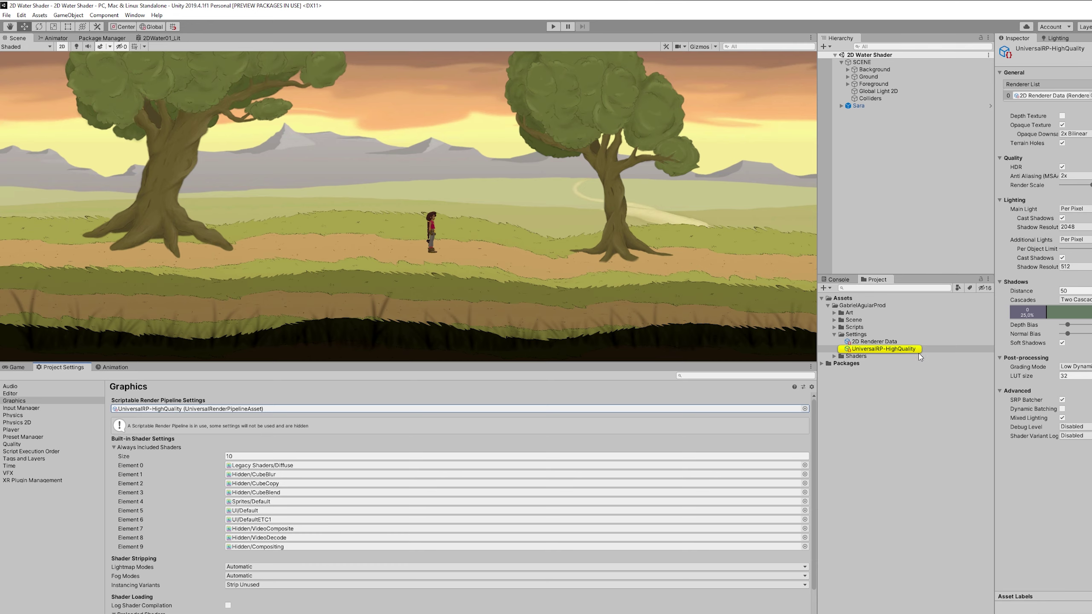
pyautogui.click(9, 369)
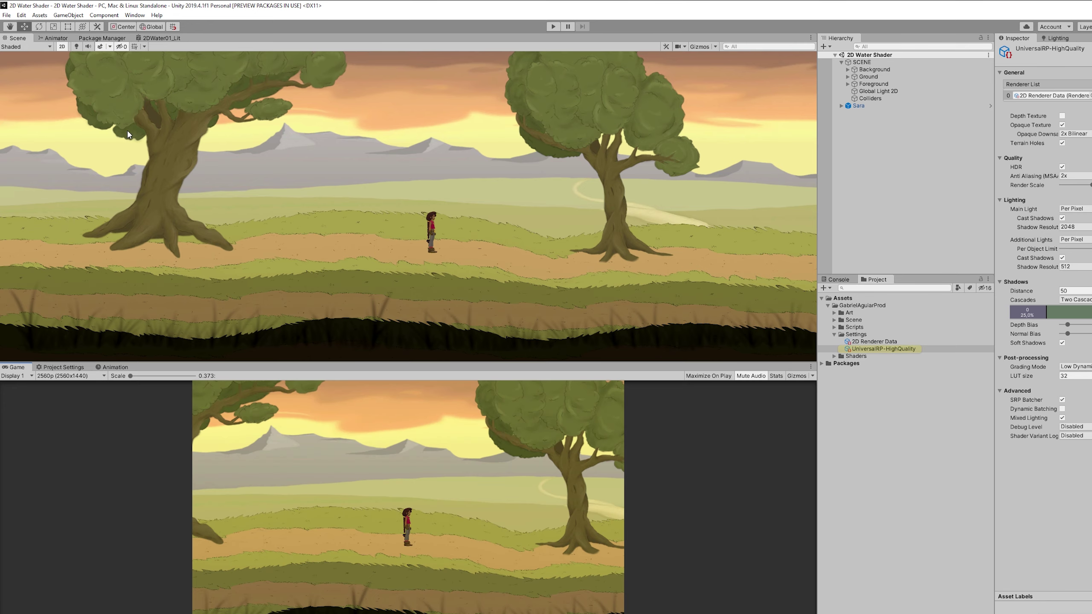
# - Find the Shader Graph package in the Package Manager and view its details
pyautogui.click(135, 15)
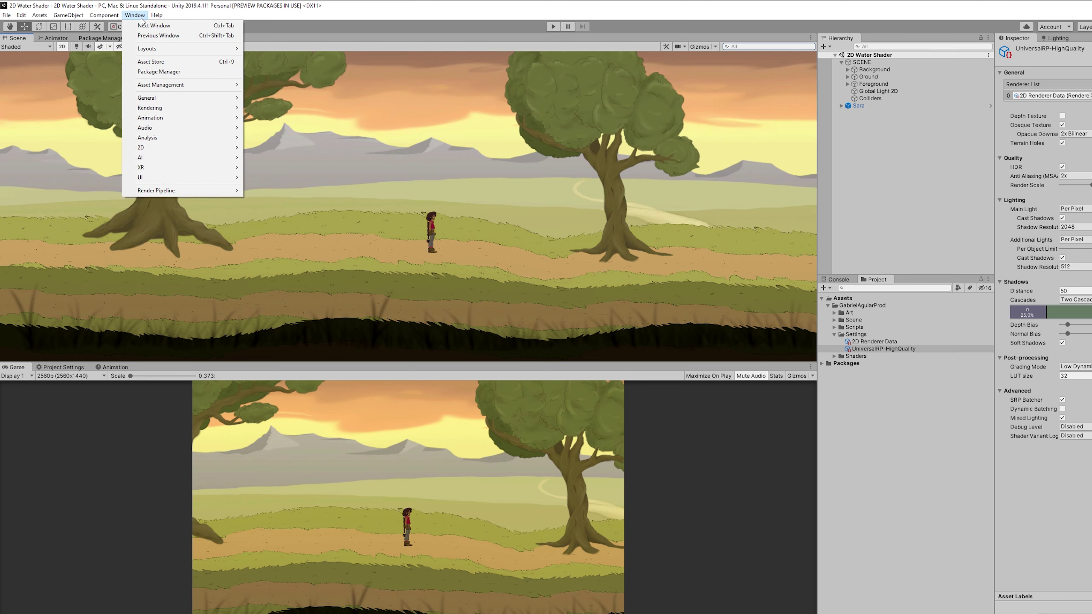
pyautogui.click(190, 72)
pyautogui.scroll(-10, 59, 231)
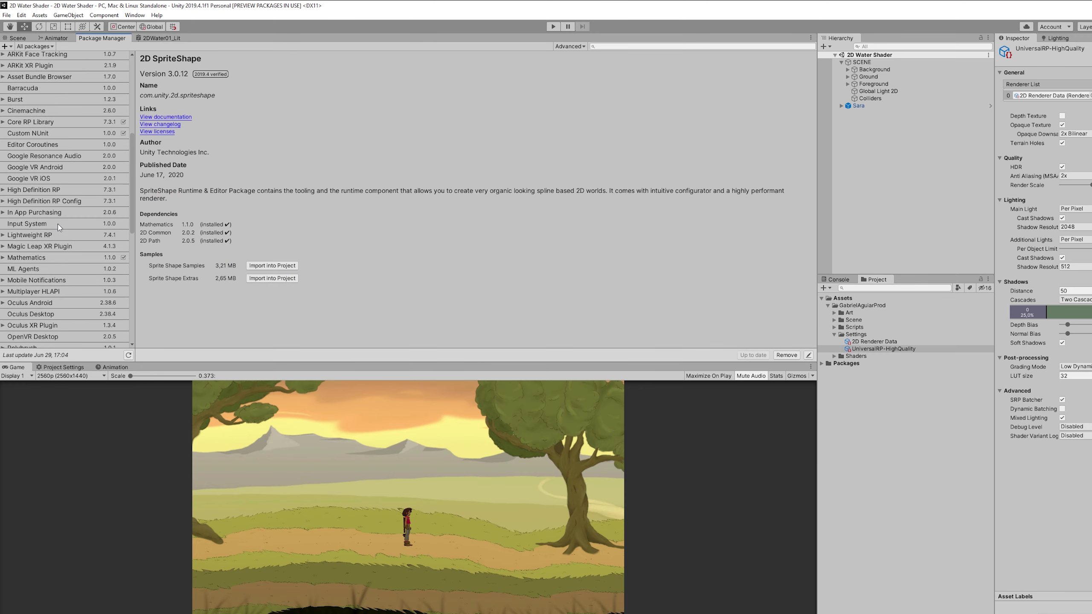
pyautogui.scroll(-5, 59, 231)
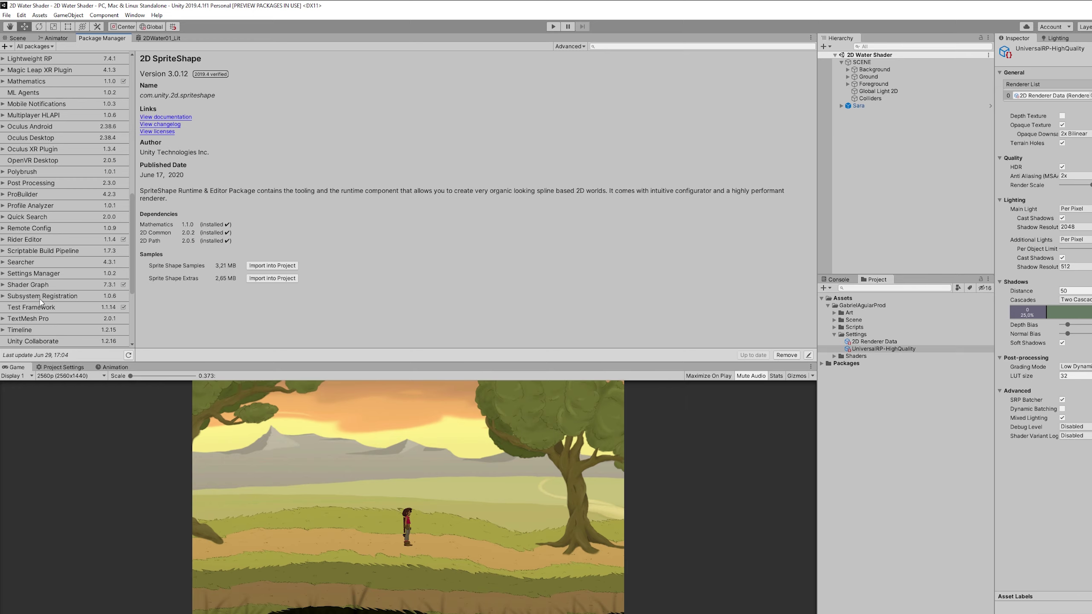
pyautogui.click(35, 285)
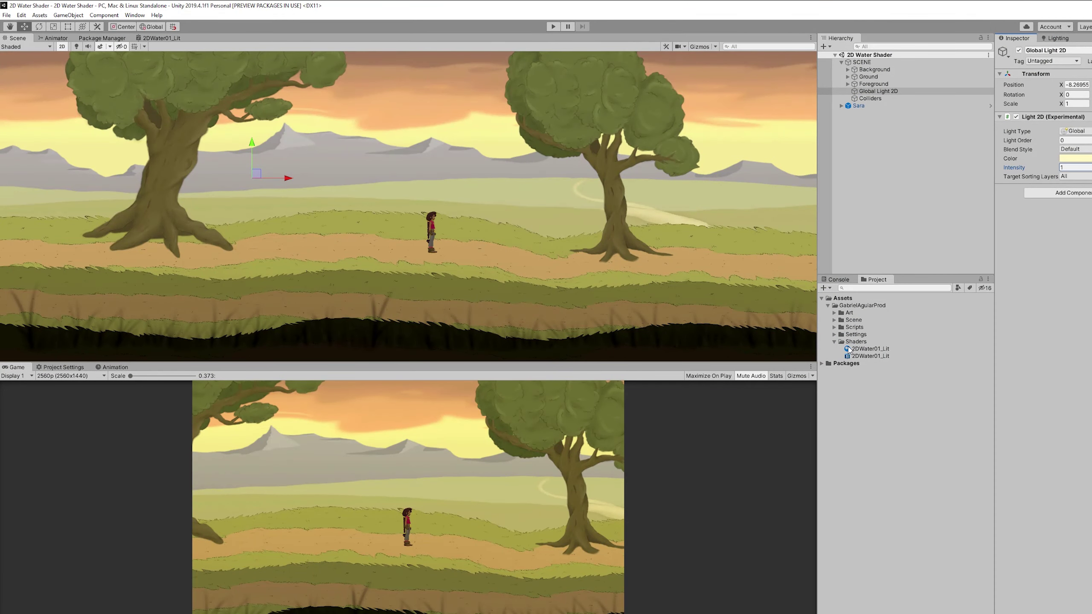
# - Create a Sprite Lit Graph shader named 2DWaterTut_Lit in the Shaders folder and open it for editing
pyautogui.rightClick(852, 343)
pyautogui.moveTo(903, 348)
pyautogui.moveTo(1027, 304)
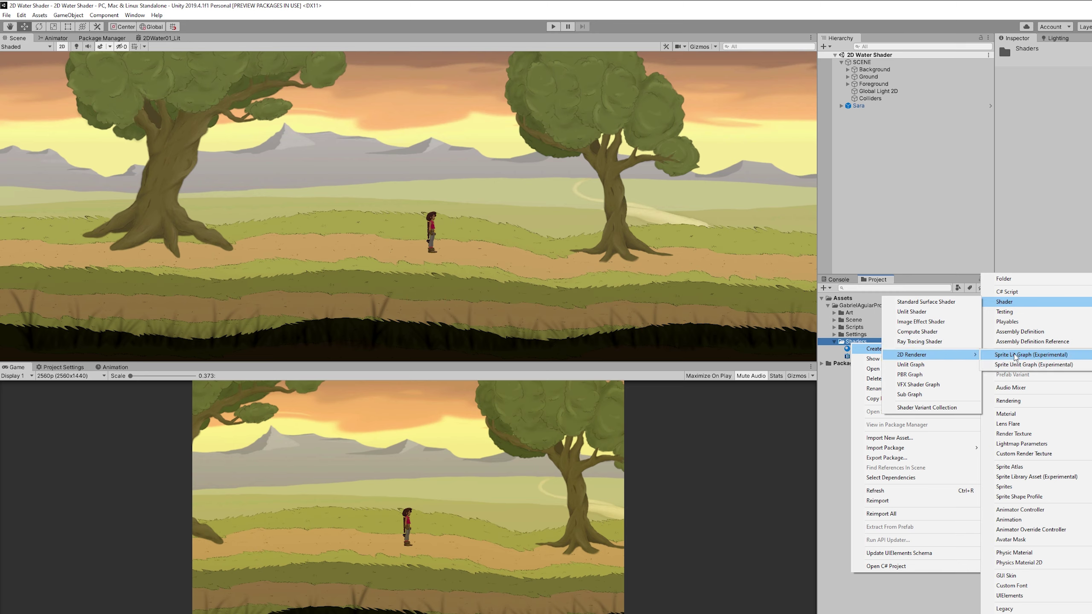
pyautogui.click(1023, 356)
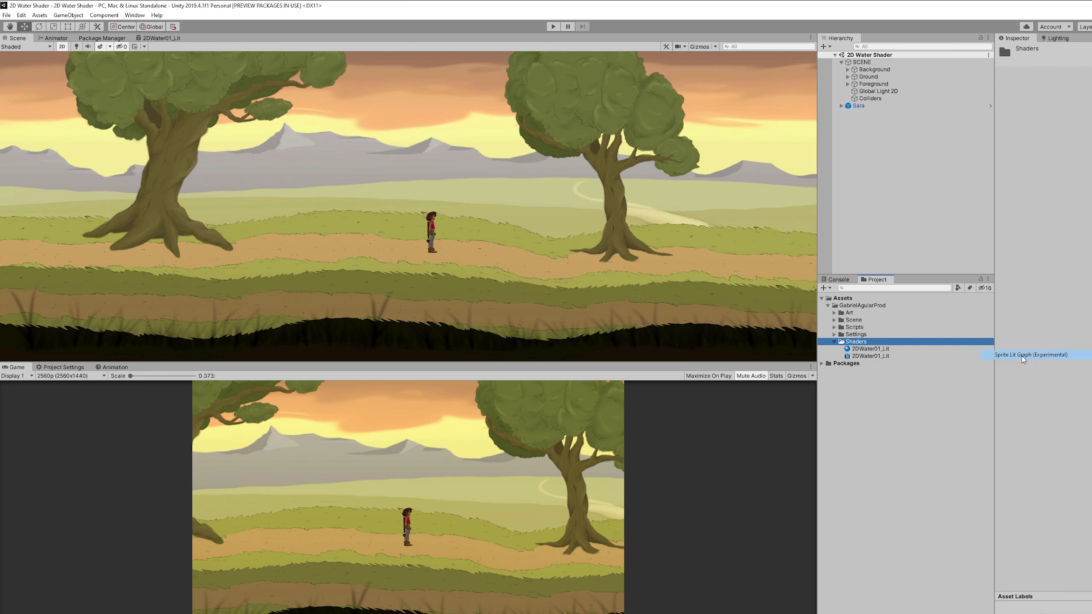
pyautogui.write('2DWaterTut')
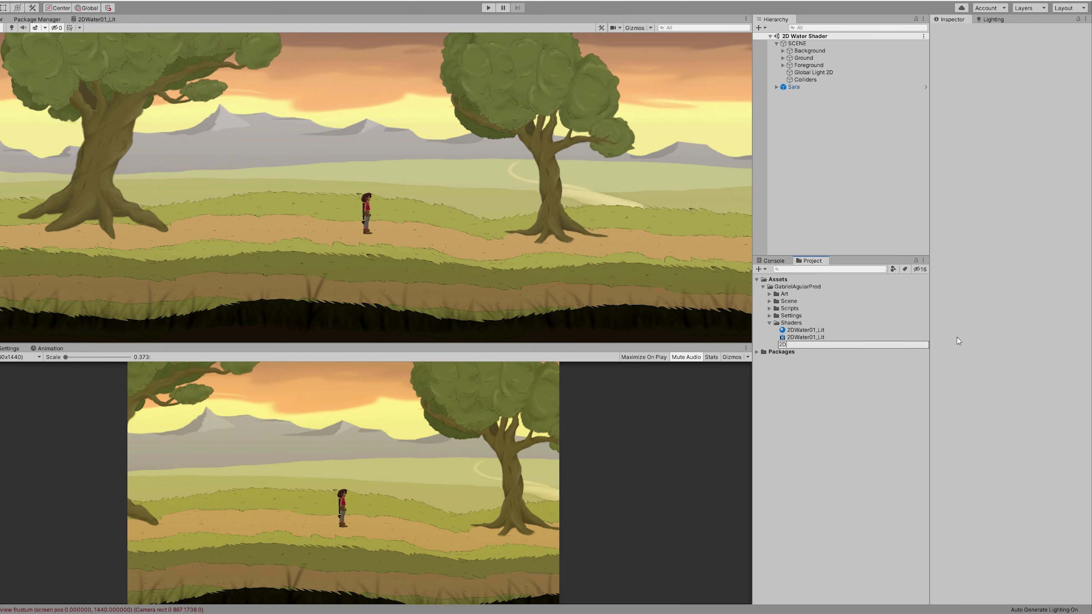
pyautogui.write('_Lit')
pyautogui.press('Return')
pyautogui.doubleClick(817, 345)
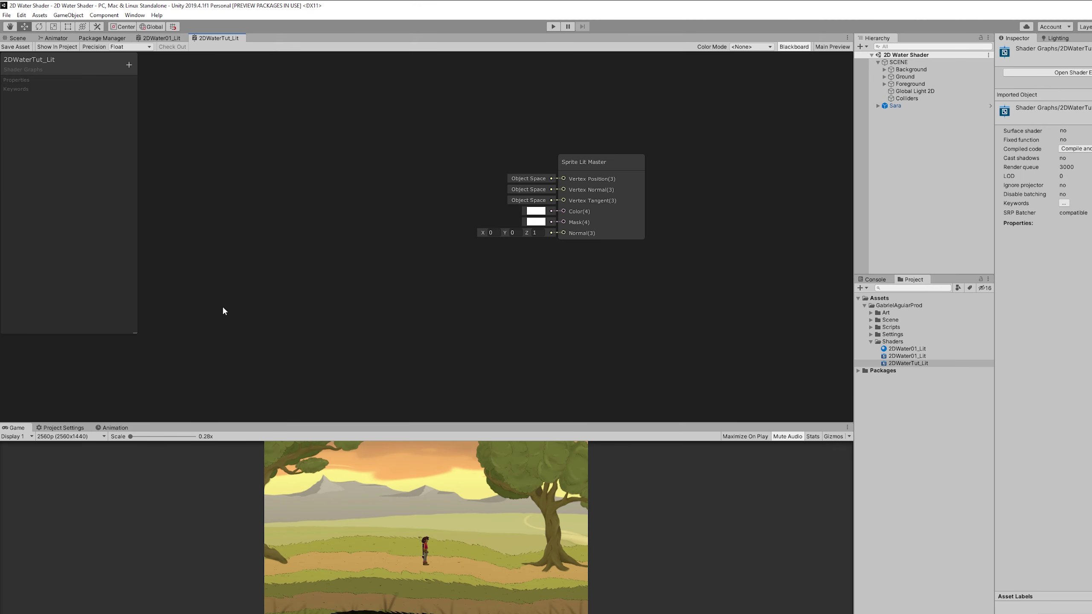
# - Add a Texture2D property named RenderTexture to the 2DWaterTut_Lit graph
pyautogui.click(127, 64)
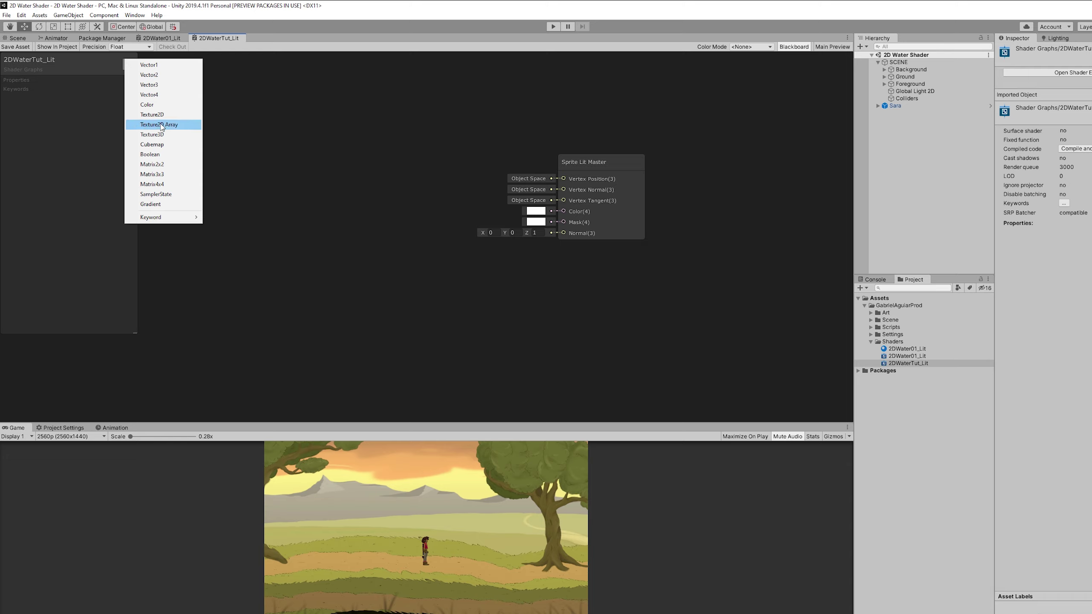
pyautogui.click(152, 115)
pyautogui.write('Render')
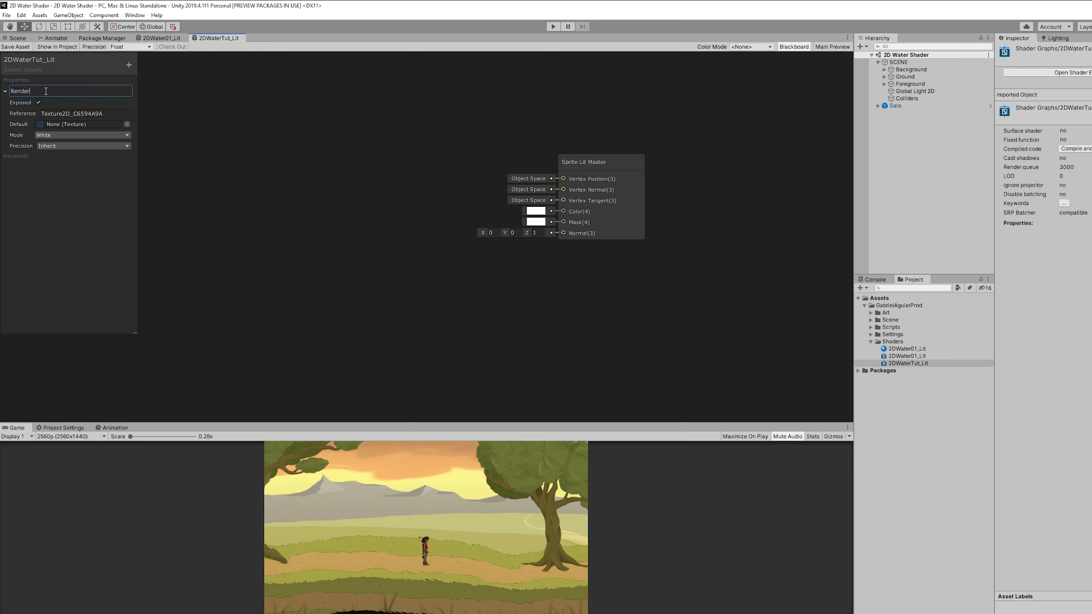
pyautogui.write('Texture')
pyautogui.press('Return')
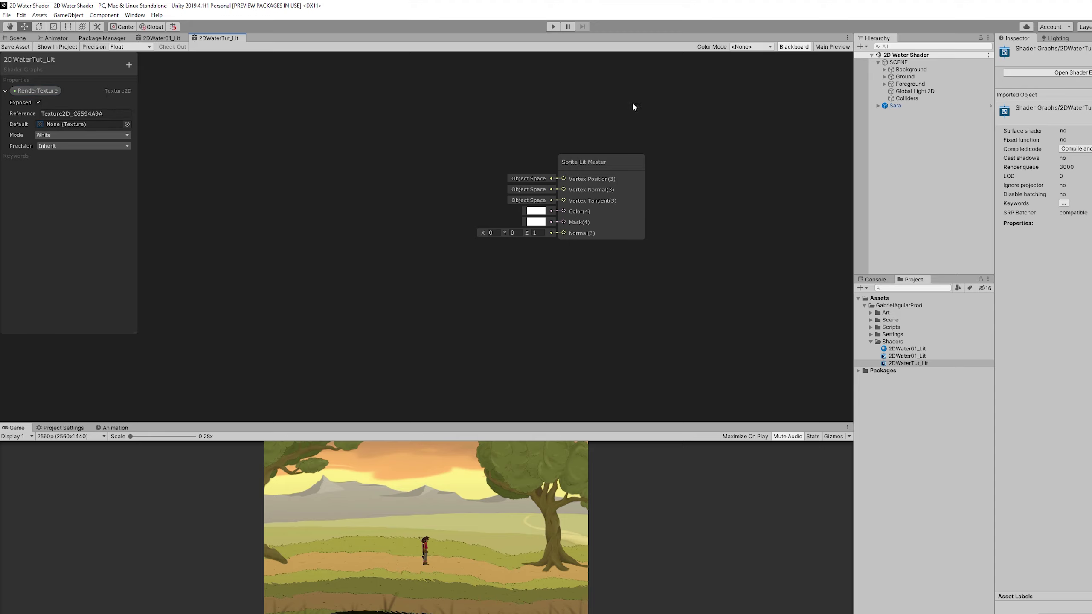
# - Switch back to the Scene view and expand the Art folder in the project assets
pyautogui.click(17, 38)
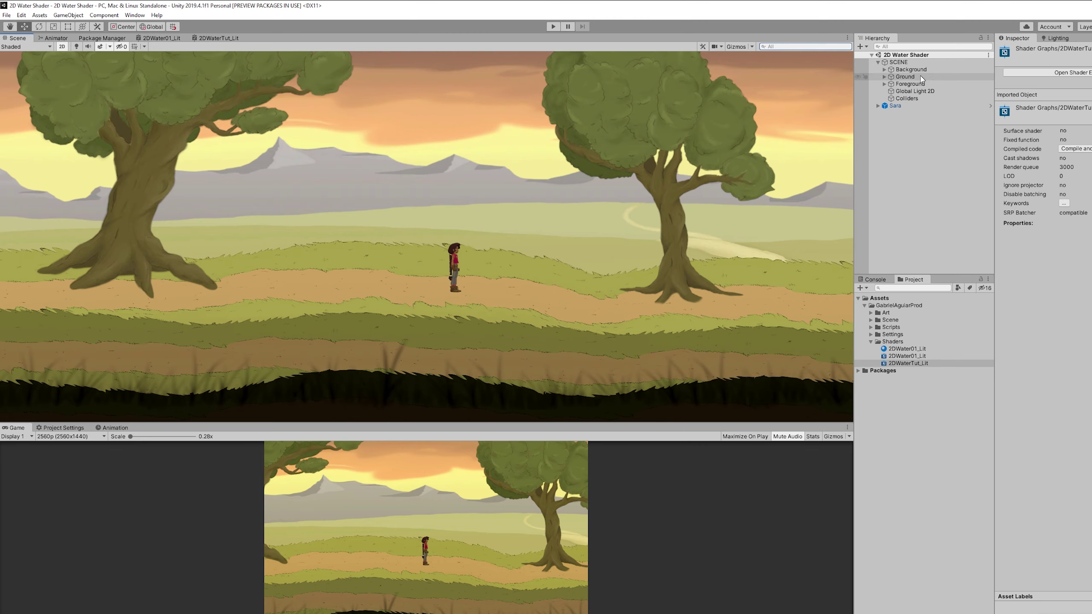
pyautogui.click(871, 313)
pyautogui.rightClick(824, 295)
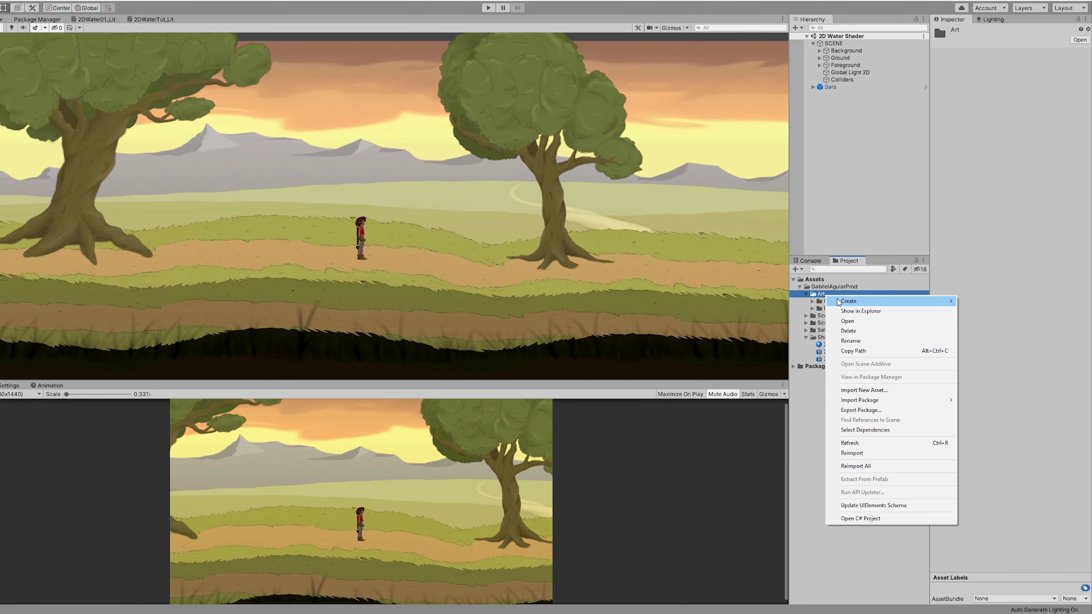
pyautogui.moveTo(841, 303)
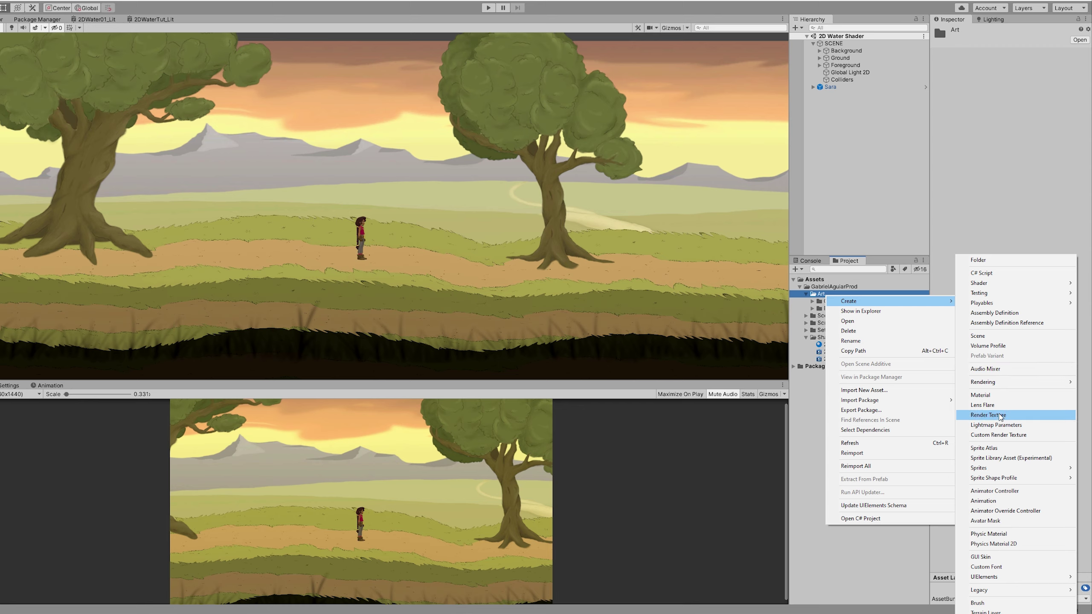
pyautogui.click(959, 212)
# - Create a render texture in the Art folder and name it RenderTexture
pyautogui.rightClick(829, 295)
pyautogui.moveTo(845, 300)
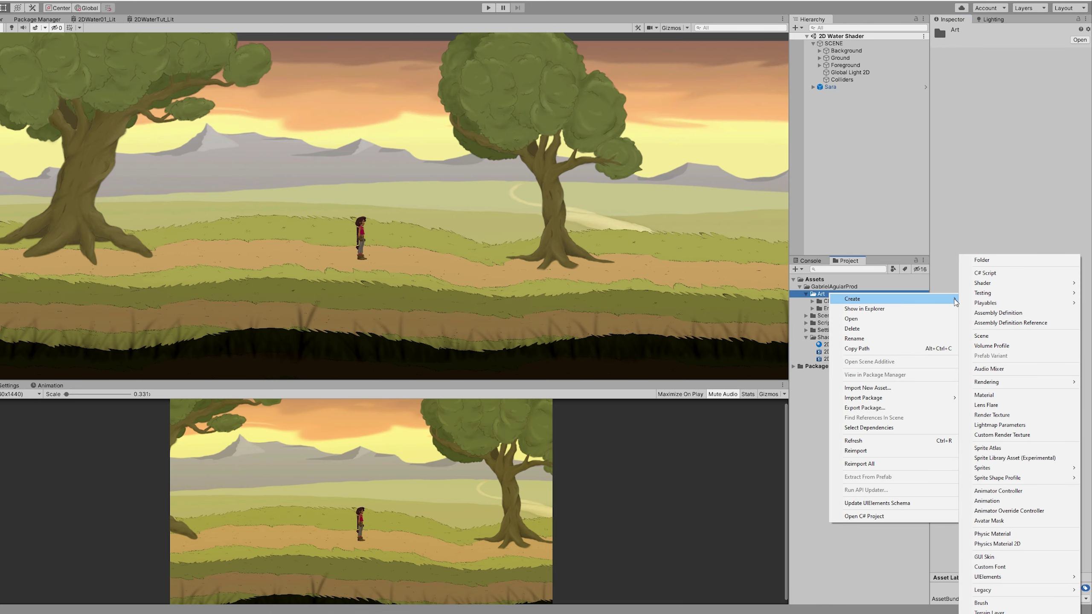
pyautogui.click(1011, 415)
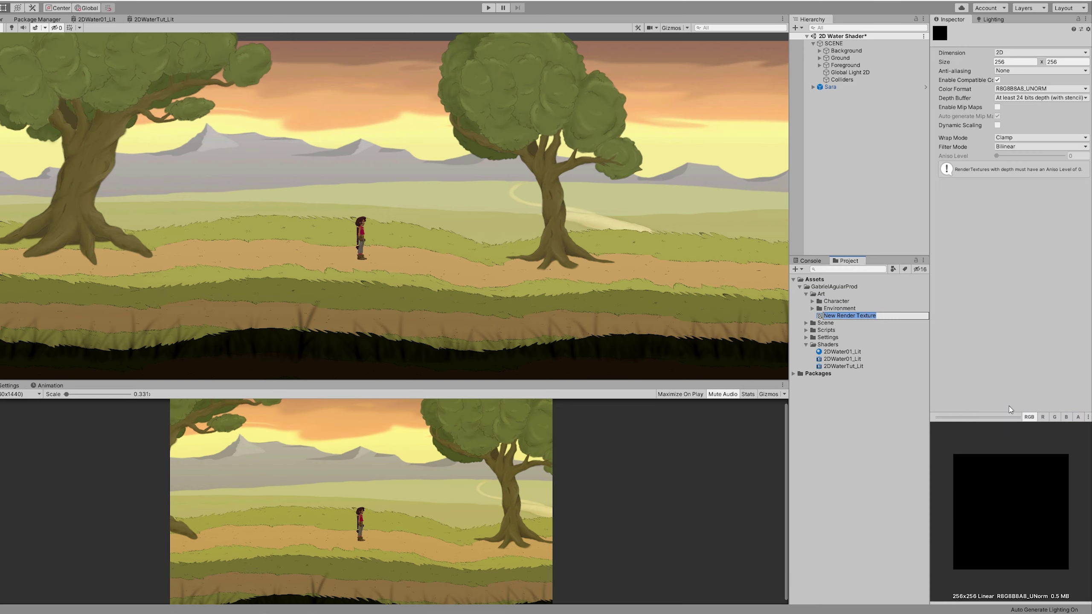
pyautogui.moveTo(838, 317); pyautogui.dragTo(791, 314)
pyautogui.press('BackSpace')
pyautogui.click(844, 317)
pyautogui.press('BackSpace')
pyautogui.press('Return')
# - Set the render texture's size to 2560 x 1440
pyautogui.click(1010, 62)
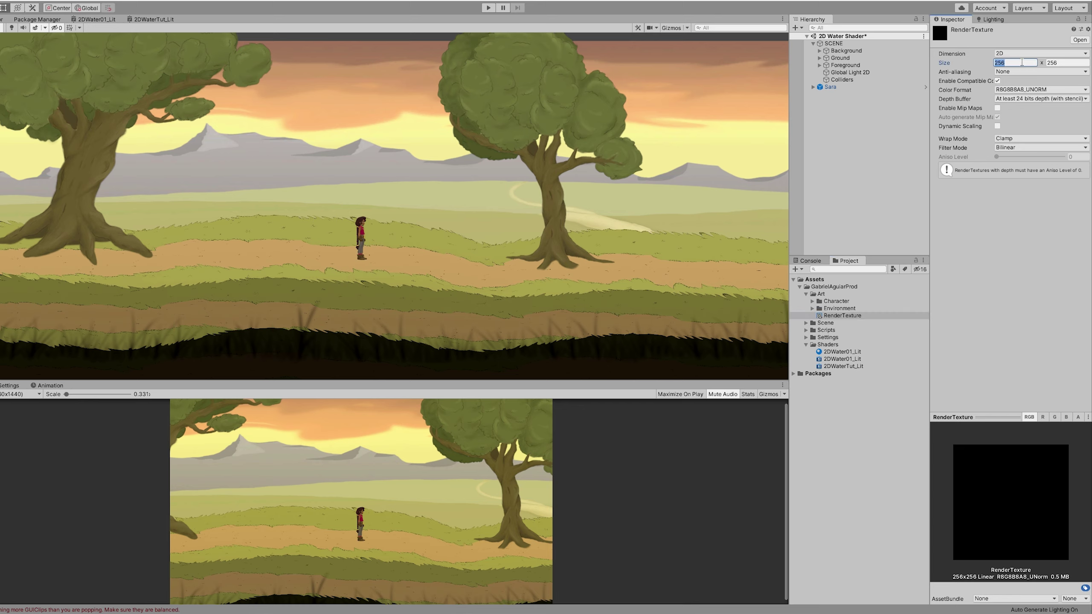
pyautogui.write('2560')
pyautogui.click(1059, 63)
pyautogui.write('14')
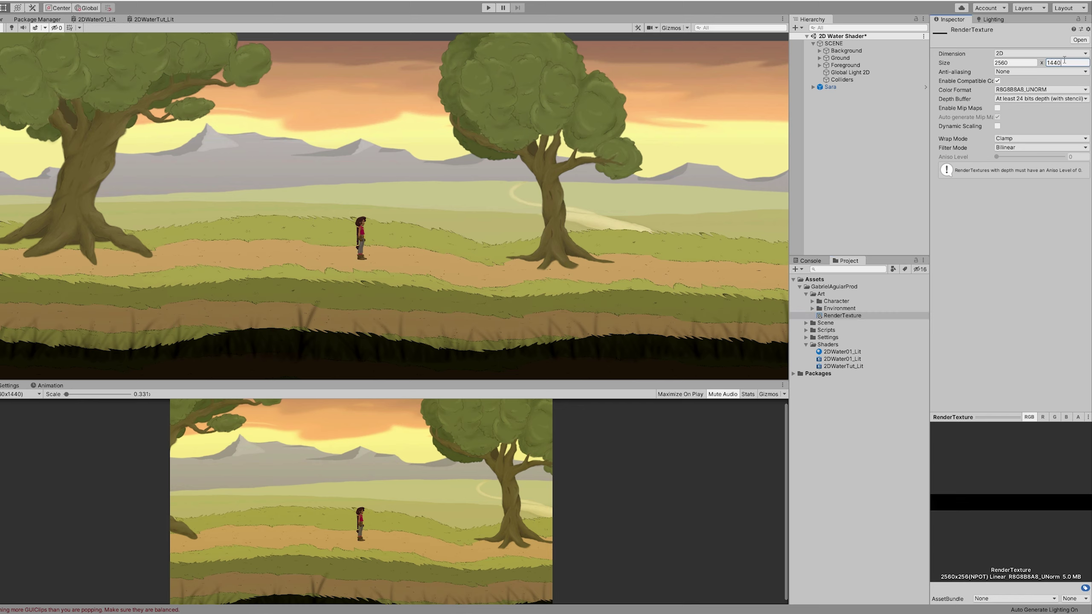
pyautogui.write('40')
pyautogui.press('Return')
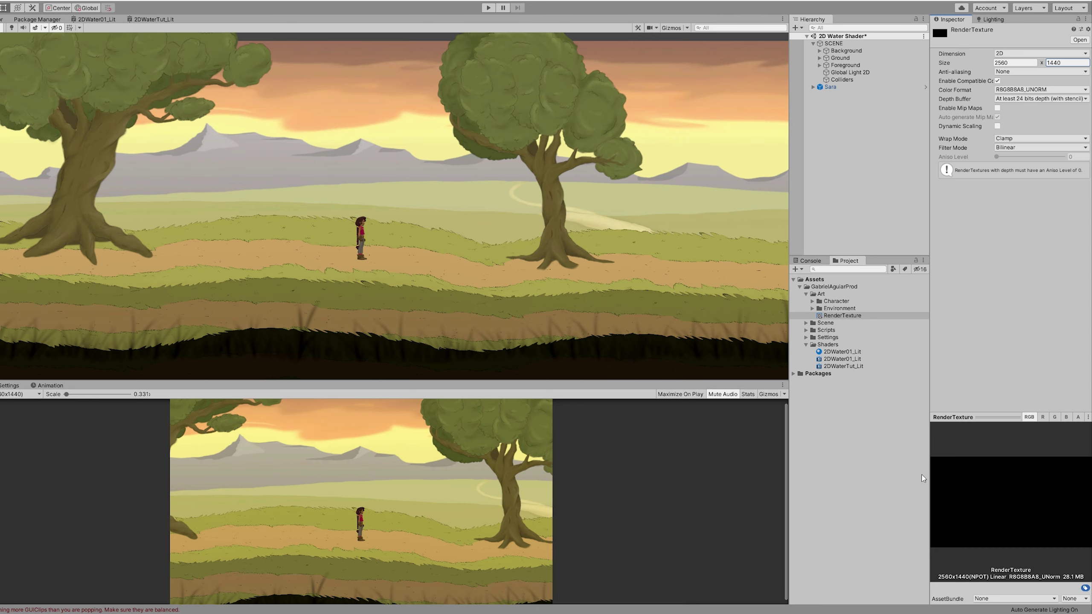
# - Try assigning RenderTexture as the output texture of the Main Camera under Sara
pyautogui.moveTo(790, 434); pyautogui.dragTo(778, 436)
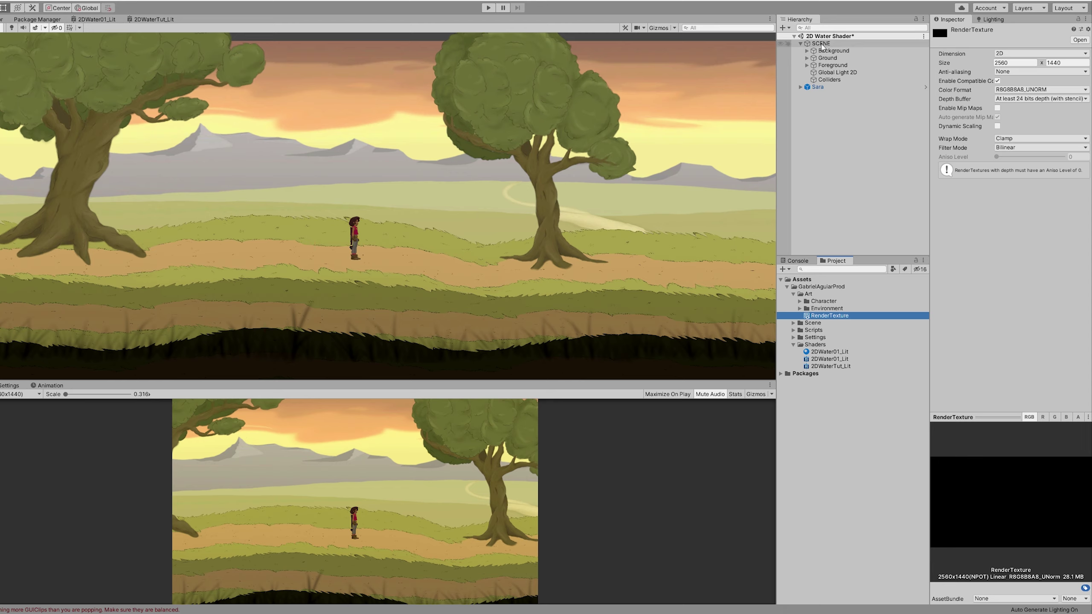
pyautogui.click(800, 87)
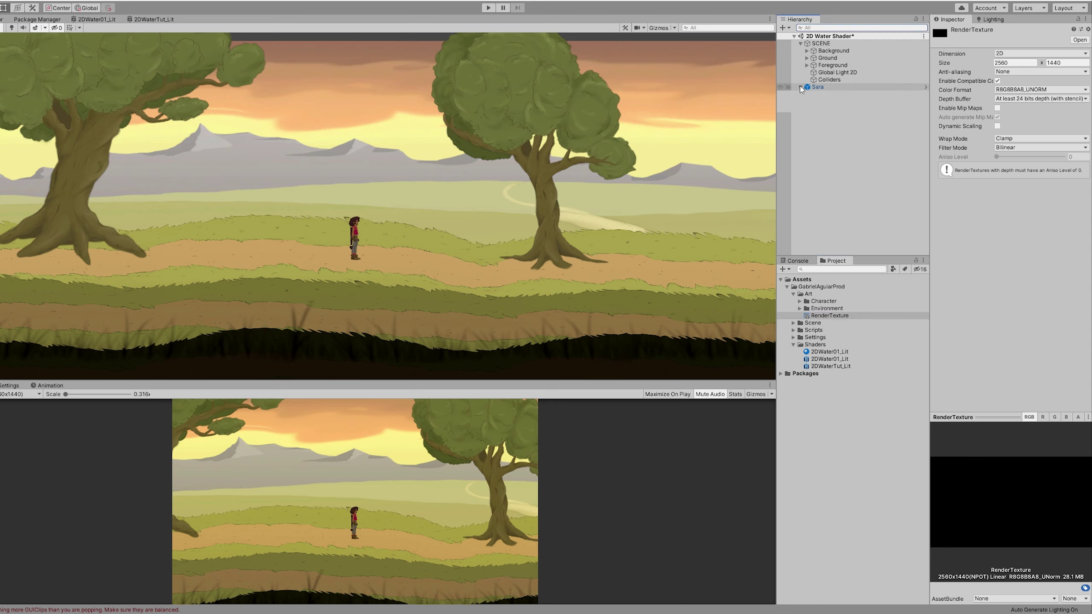
pyautogui.click(835, 109)
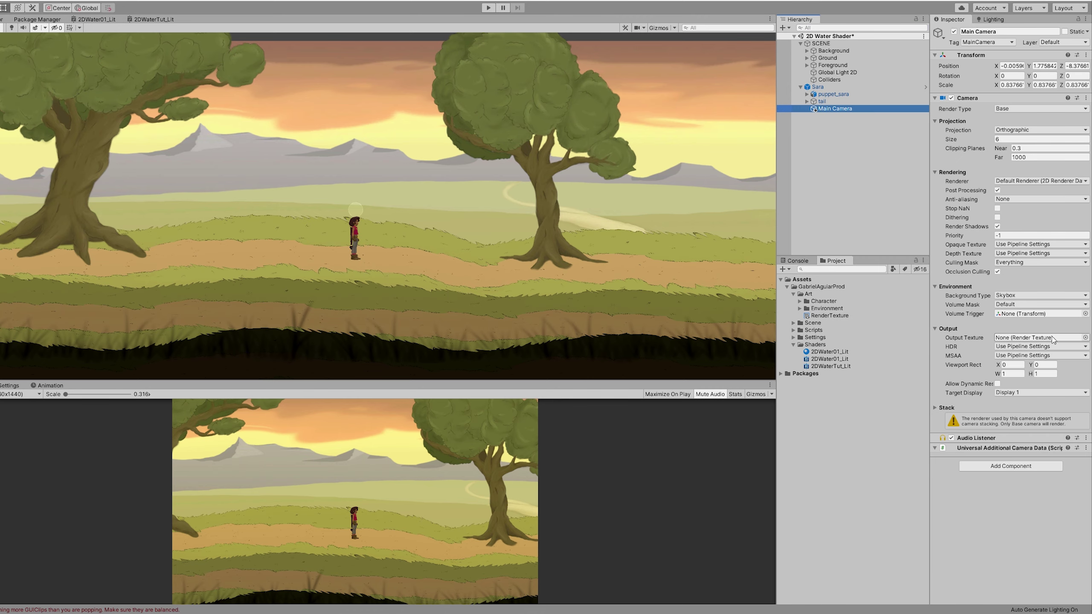
pyautogui.click(1085, 339)
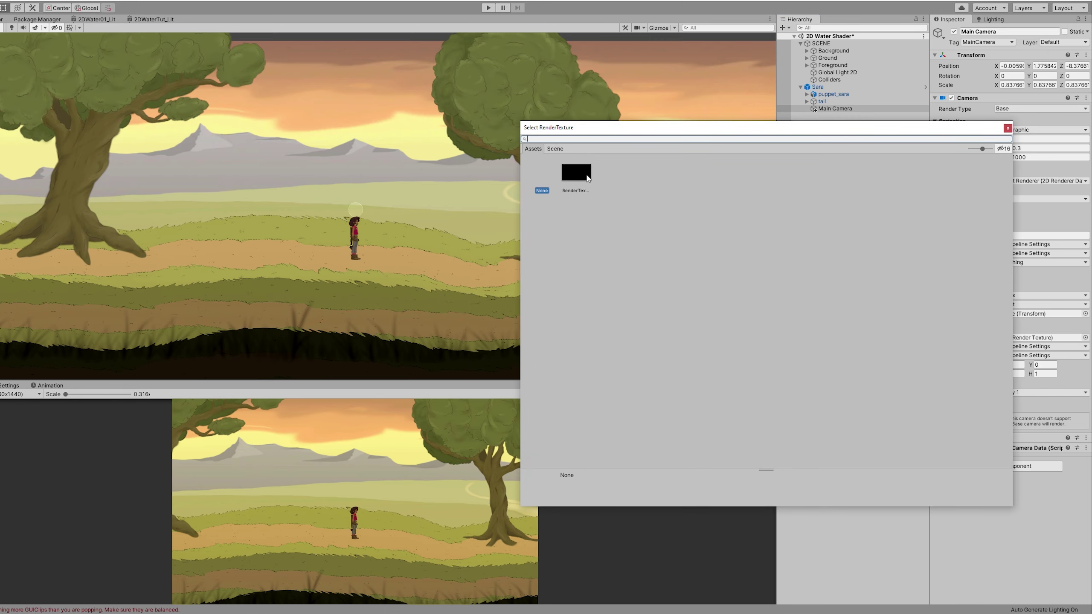
pyautogui.click(567, 178)
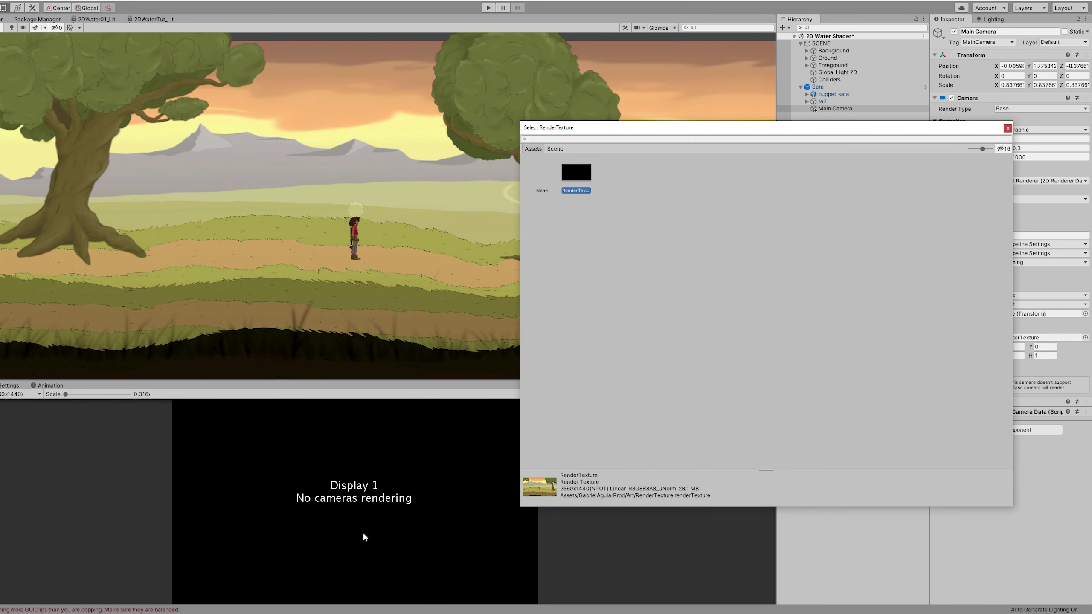
pyautogui.press('Escape')
# - Duplicate the Main Camera, move the copy into the SCENE group and rename it RenderCam
pyautogui.click(831, 108)
pyautogui.hotkey('ctrl', 'd')
pyautogui.moveTo(842, 120); pyautogui.dragTo(826, 45)
pyautogui.click(831, 82)
pyautogui.click(834, 87)
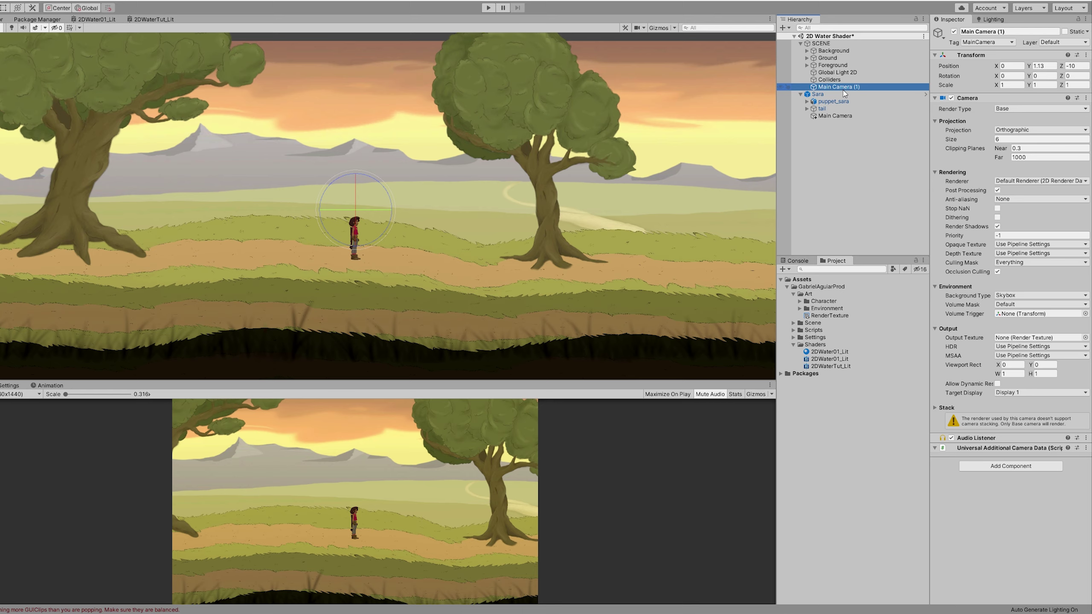
pyautogui.click(843, 89)
pyautogui.write('RenderCam')
pyautogui.press('Return')
# - Assign RenderTexture as the output texture of RenderCam
pyautogui.click(1086, 338)
pyautogui.click(581, 180)
pyautogui.doubleClick(581, 180)
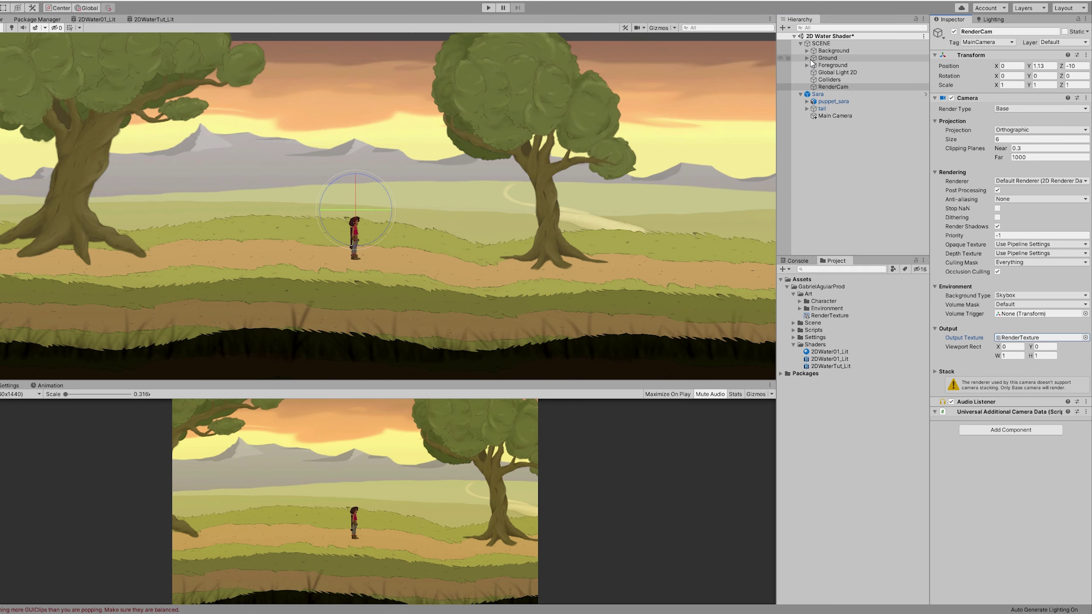
# - Create a 2D sprite object inside the Ground group and name it Water
pyautogui.click(807, 58)
pyautogui.rightClick(821, 59)
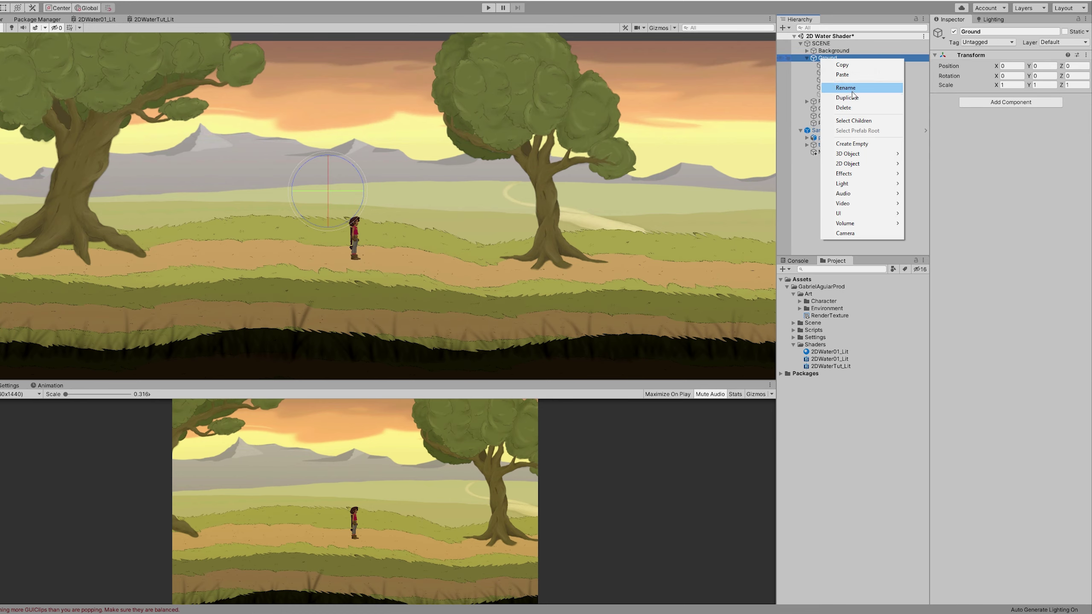
pyautogui.moveTo(851, 156)
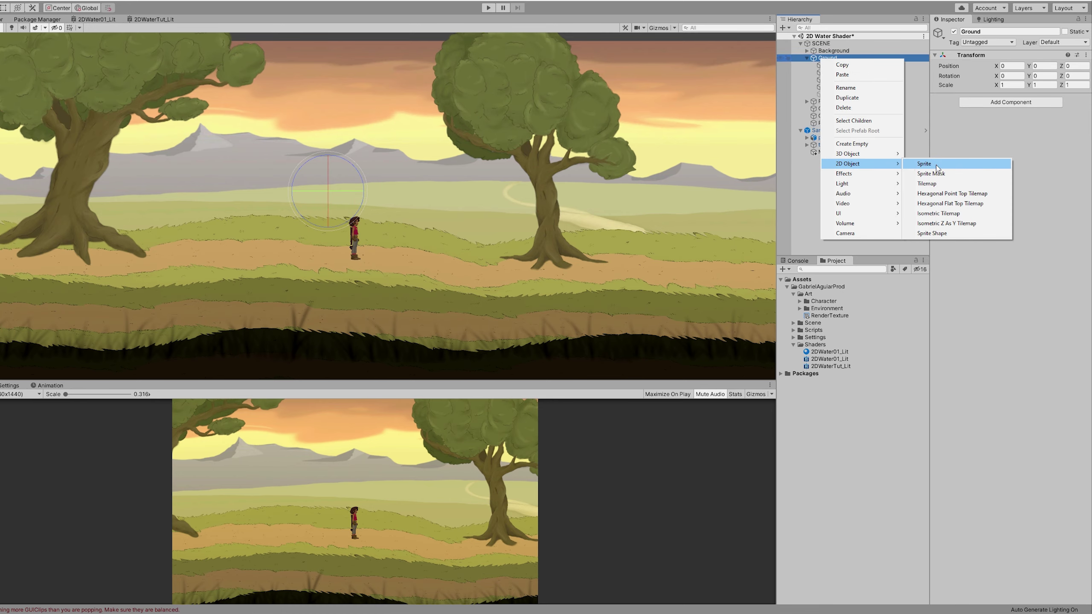
pyautogui.click(929, 164)
pyautogui.write('Water')
pyautogui.press('Return')
# - Assign the Square01 image as the sprite of the Water object
pyautogui.click(1086, 108)
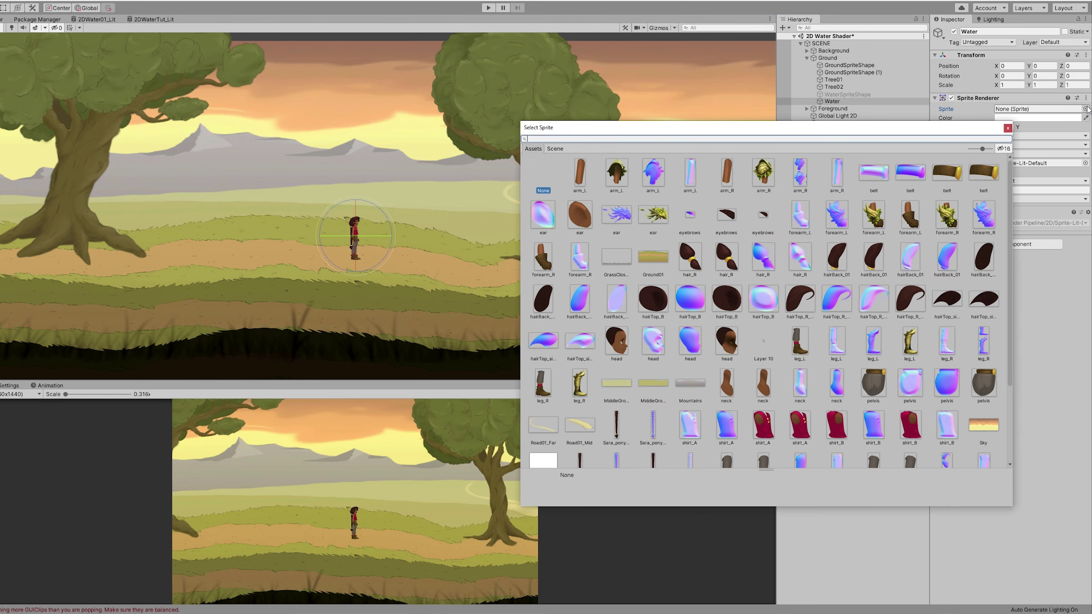
pyautogui.write('sq')
pyautogui.click(579, 175)
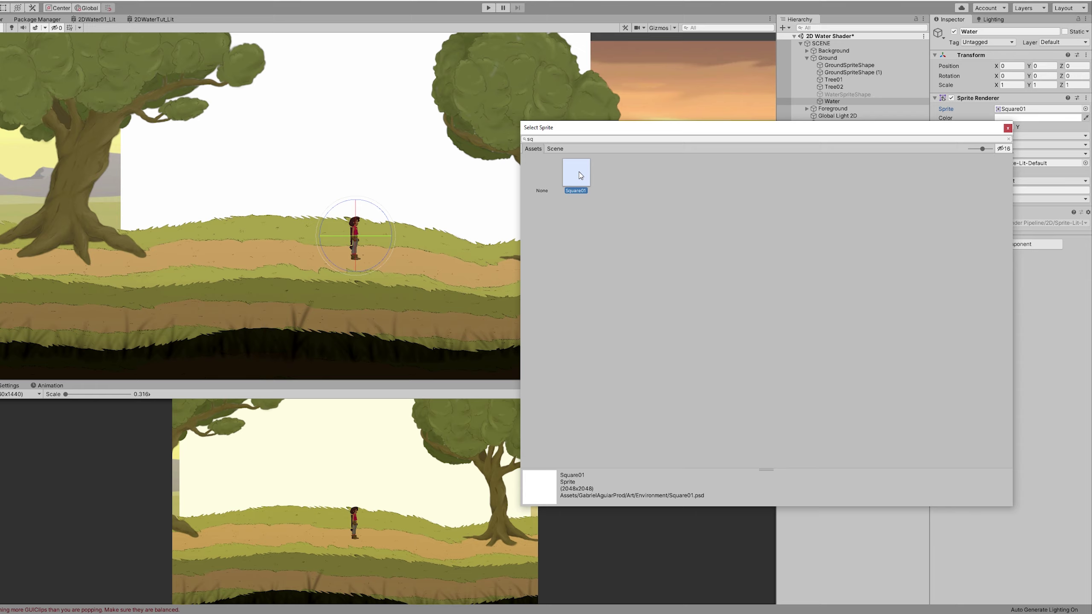
pyautogui.click(579, 175)
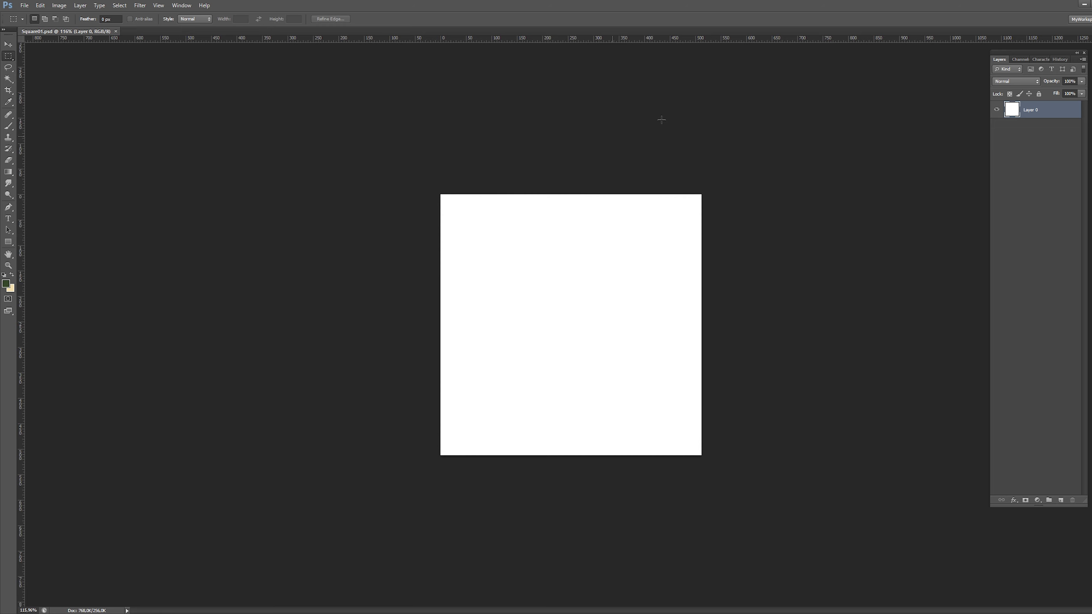
pyautogui.click(1084, 6)
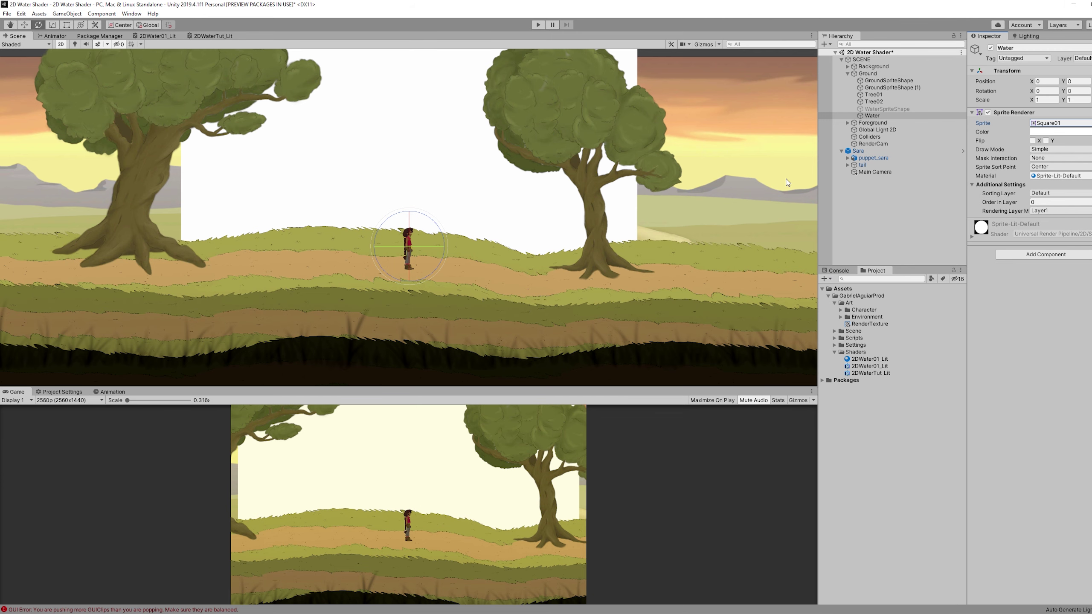
# - Set the Water sprite's order in layer to 2 and scale it down uniformly to about 0.35
pyautogui.click(1056, 202)
pyautogui.write('2')
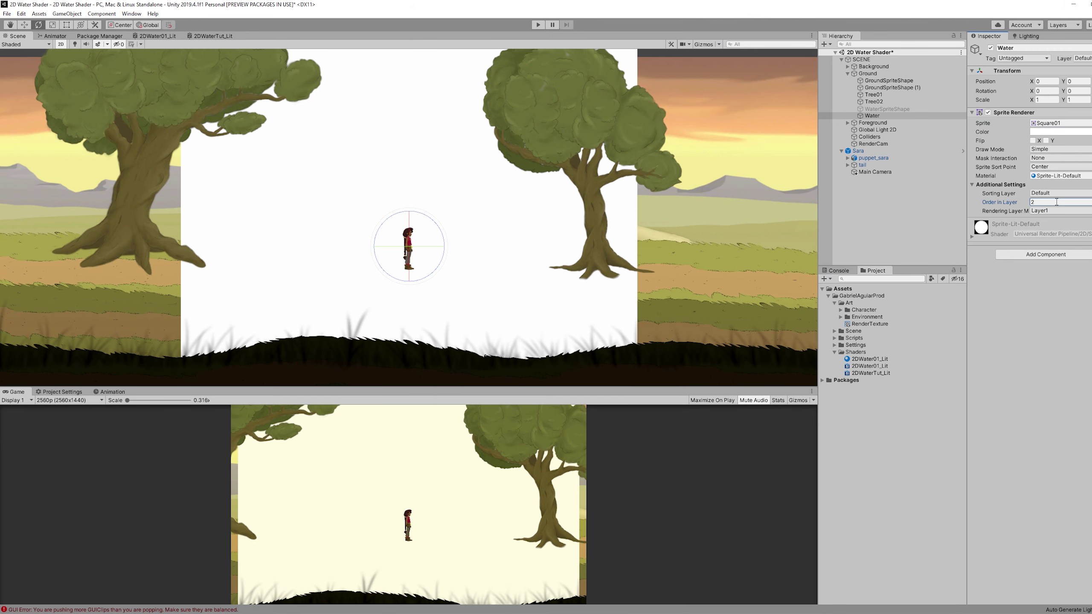
pyautogui.write('r')
pyautogui.moveTo(408, 246); pyautogui.dragTo(383, 259)
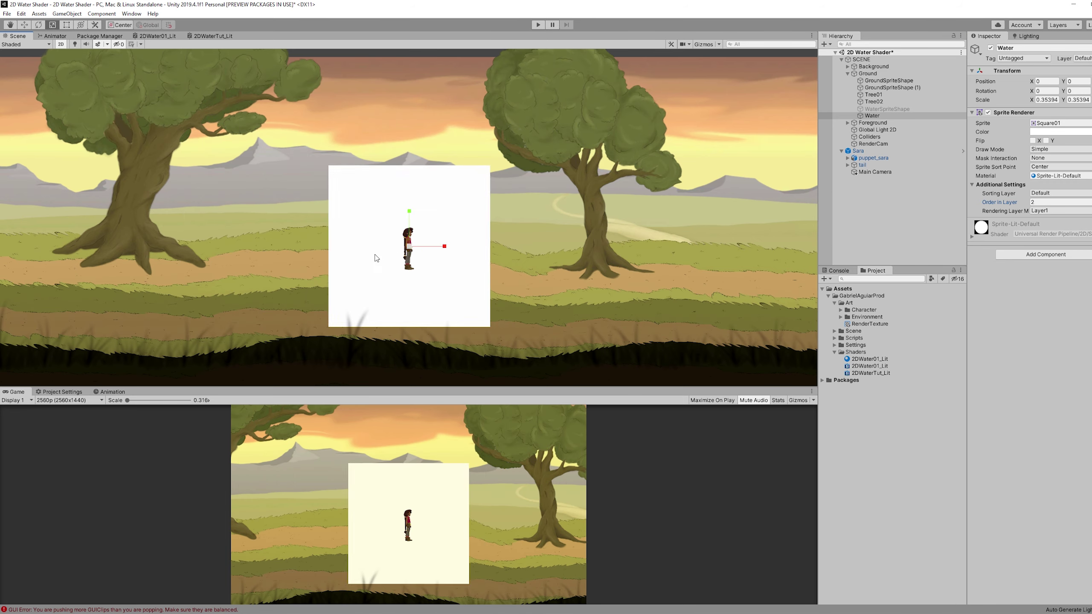
# - Set RenderTexture as the default texture of the RenderTexture property in the 2DWaterTut_Lit graph
pyautogui.click(208, 36)
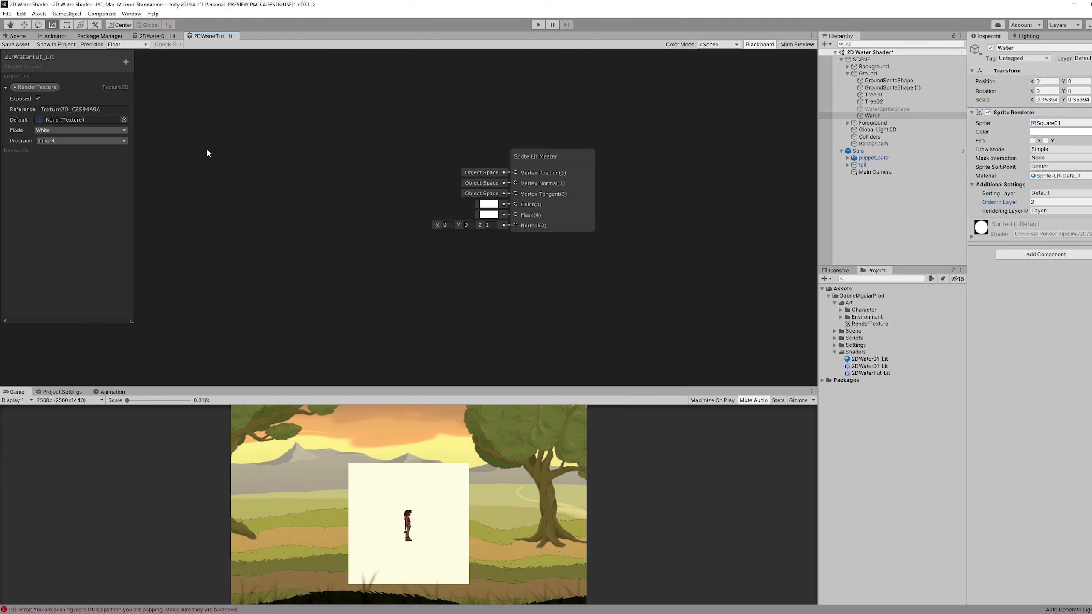
pyautogui.click(124, 119)
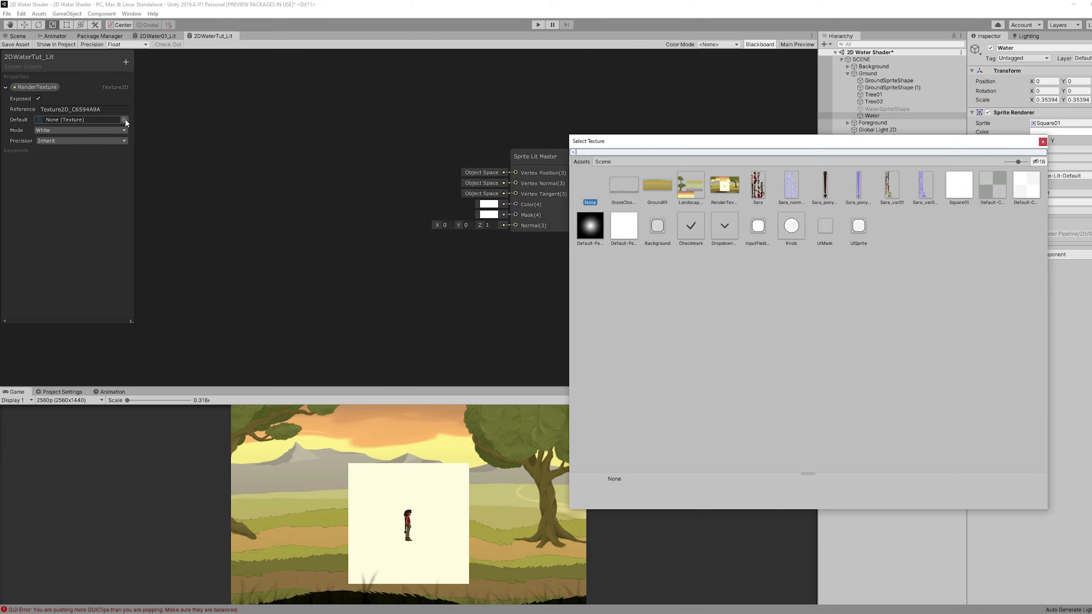
pyautogui.click(730, 187)
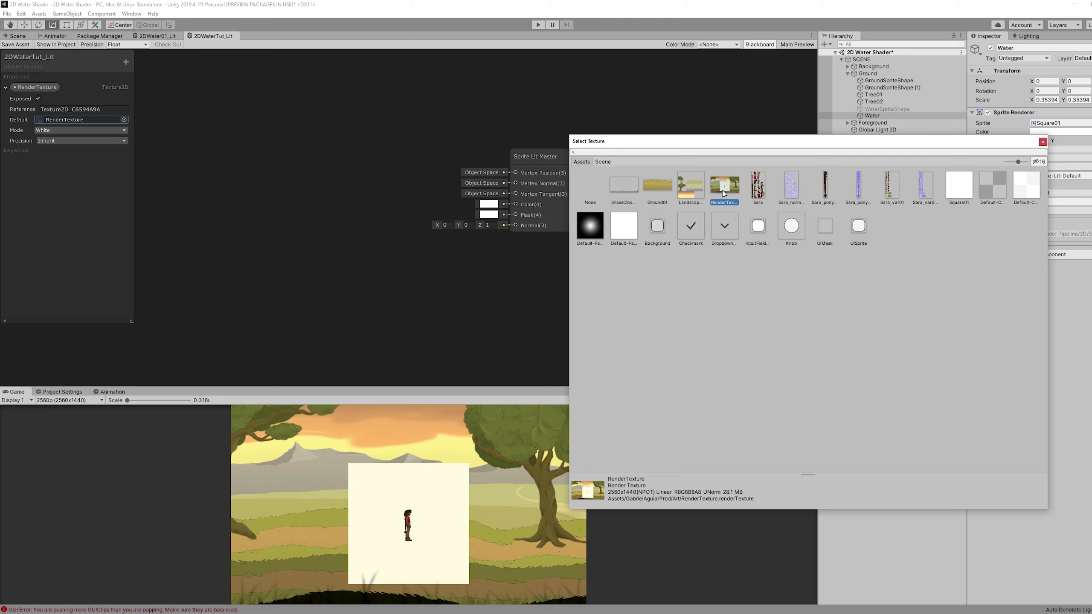
pyautogui.doubleClick(723, 188)
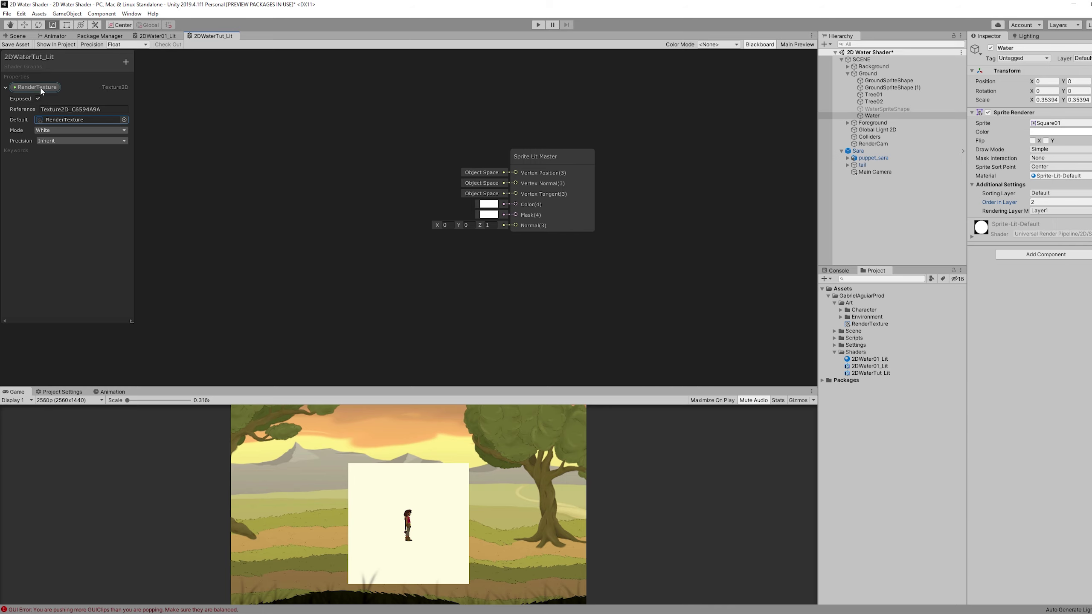
# - Place the RenderTexture property in the graph and feed it through a Sample Texture 2D node into the Sprite Lit Master's Color
pyautogui.moveTo(38, 87); pyautogui.dragTo(237, 163)
pyautogui.moveTo(304, 172); pyautogui.dragTo(515, 205)
pyautogui.write('sa')
pyautogui.click(350, 165)
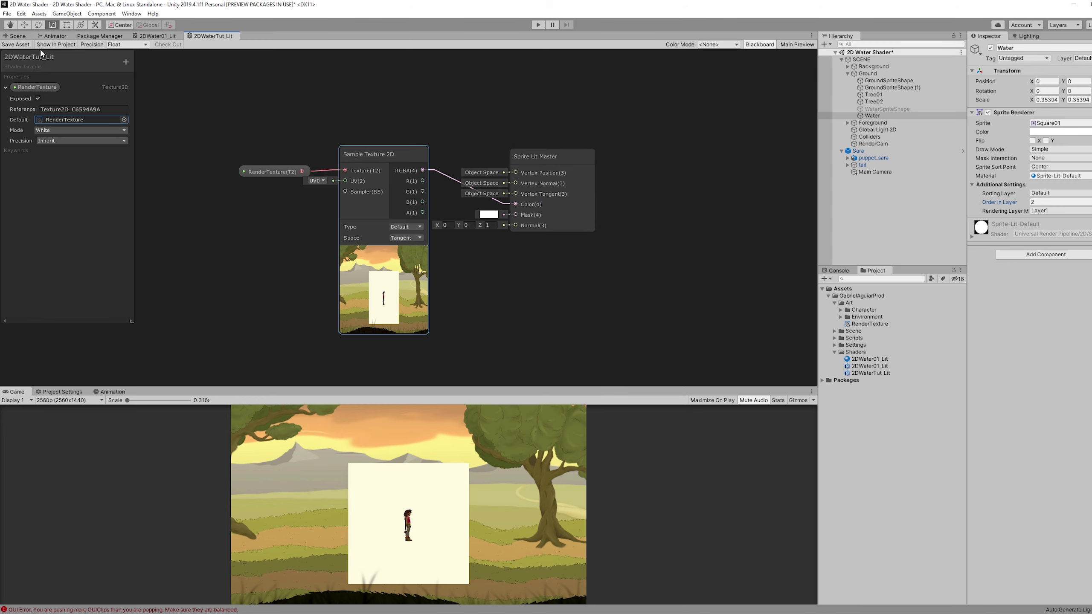
# - Create a material named 2DWaterTut_Lit from the 2DWaterTut_Lit shader graph and assign it to the Water sprite in the scene
pyautogui.click(20, 37)
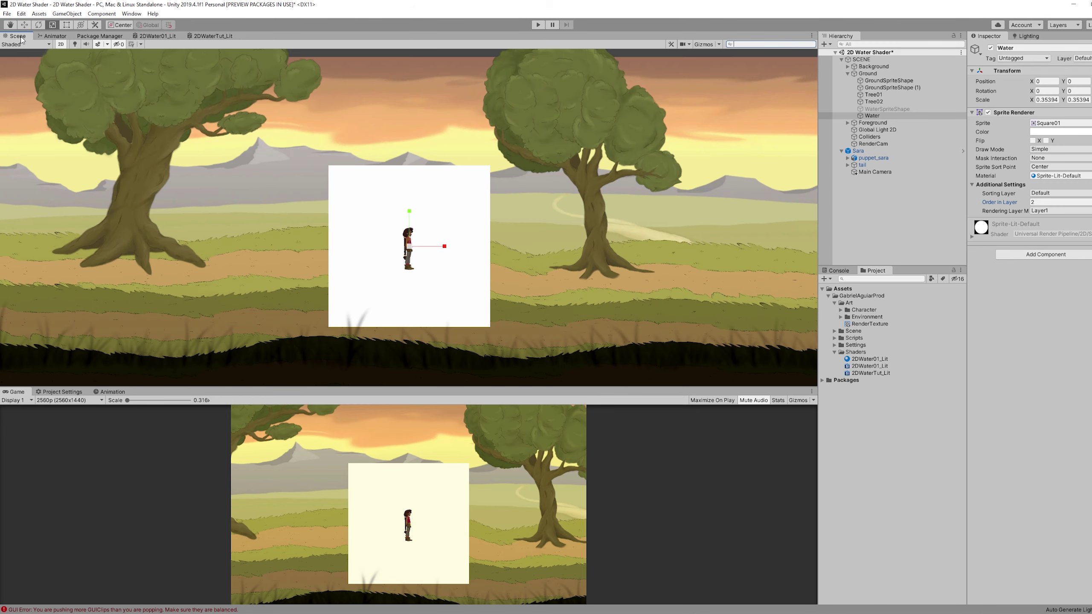
pyautogui.rightClick(880, 373)
pyautogui.moveTo(907, 379)
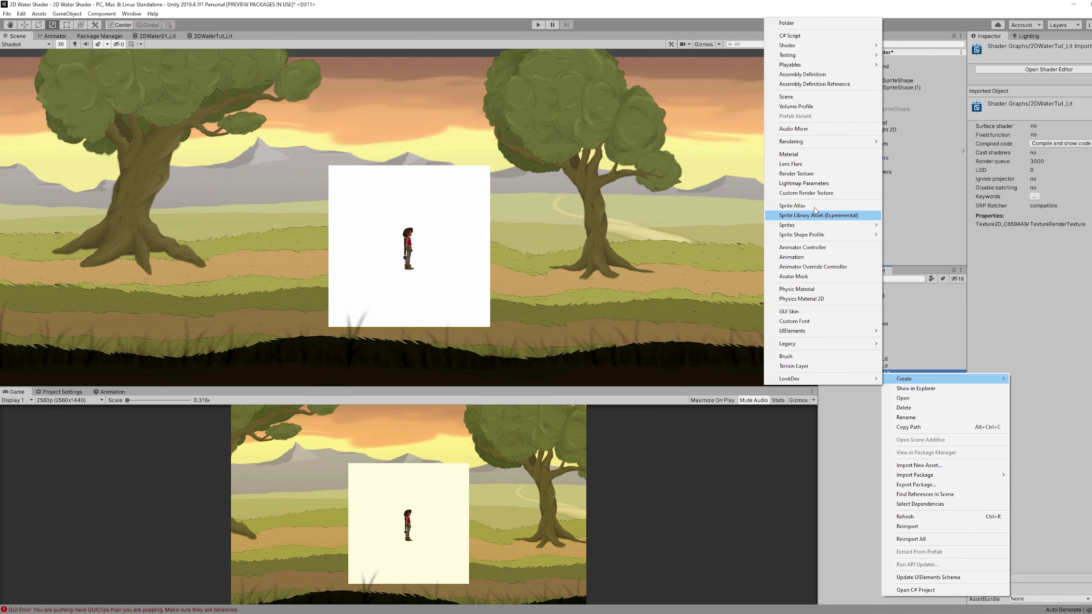
pyautogui.click(788, 154)
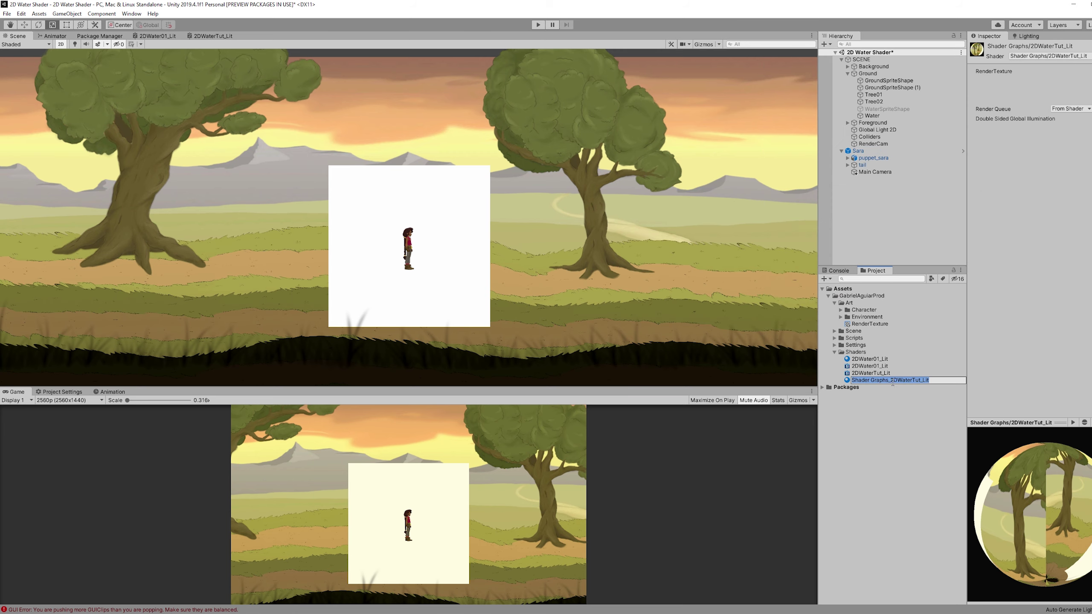
pyautogui.write('2DWaterTut_Lit')
pyautogui.press('Return')
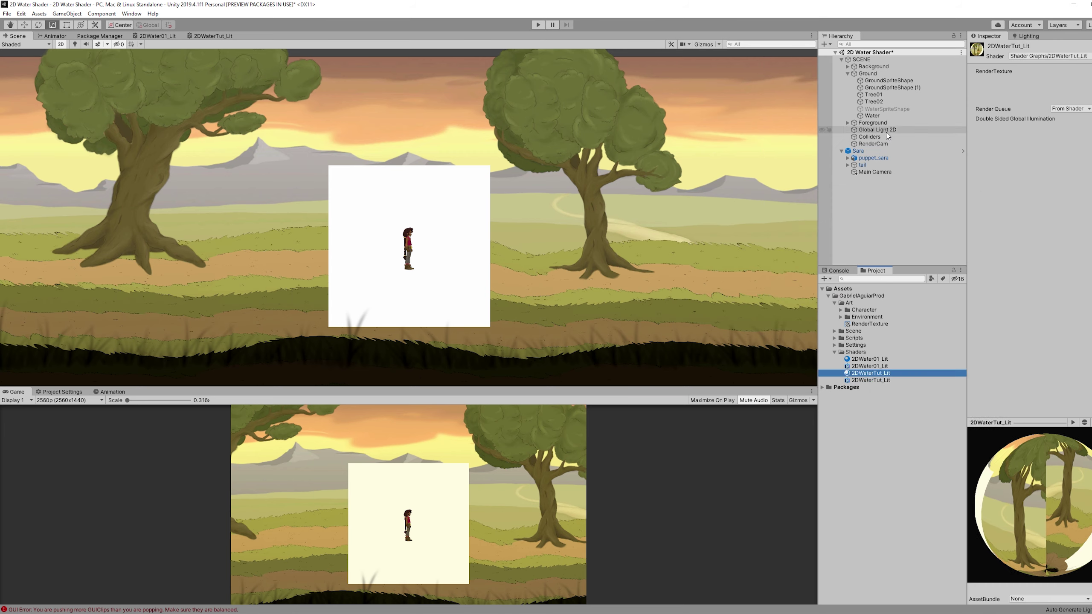
pyautogui.click(872, 116)
pyautogui.moveTo(867, 377); pyautogui.dragTo(1059, 175)
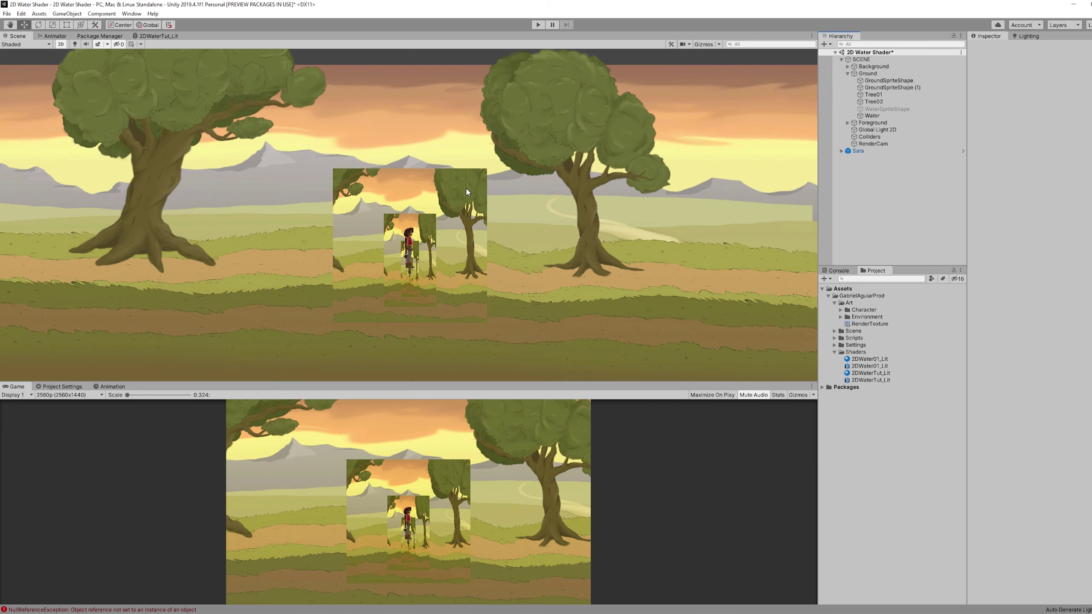
# - Move the Water sprite straight down below the ground to about Y -6.9
pyautogui.click(386, 256)
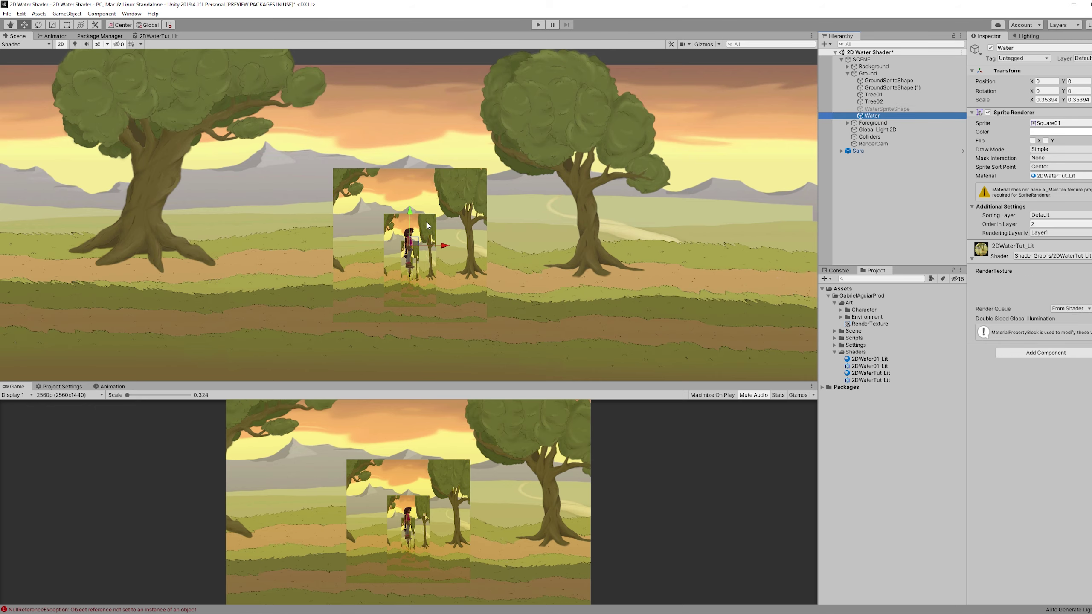
pyautogui.scroll(1, 425, 223)
pyautogui.moveTo(411, 214); pyautogui.dragTo(412, 370)
pyautogui.moveTo(442, 348); pyautogui.dragTo(442, 298, button='middle')
# - Stretch the Water sprite horizontally to an X scale of about 1.2
pyautogui.press('r')
pyautogui.moveTo(444, 351); pyautogui.dragTo(512, 354)
pyautogui.moveTo(508, 320); pyautogui.dragTo(505, 282, button='middle')
pyautogui.moveTo(445, 315); pyautogui.dragTo(450, 314)
pyautogui.moveTo(436, 306); pyautogui.dragTo(447, 269, button='middle')
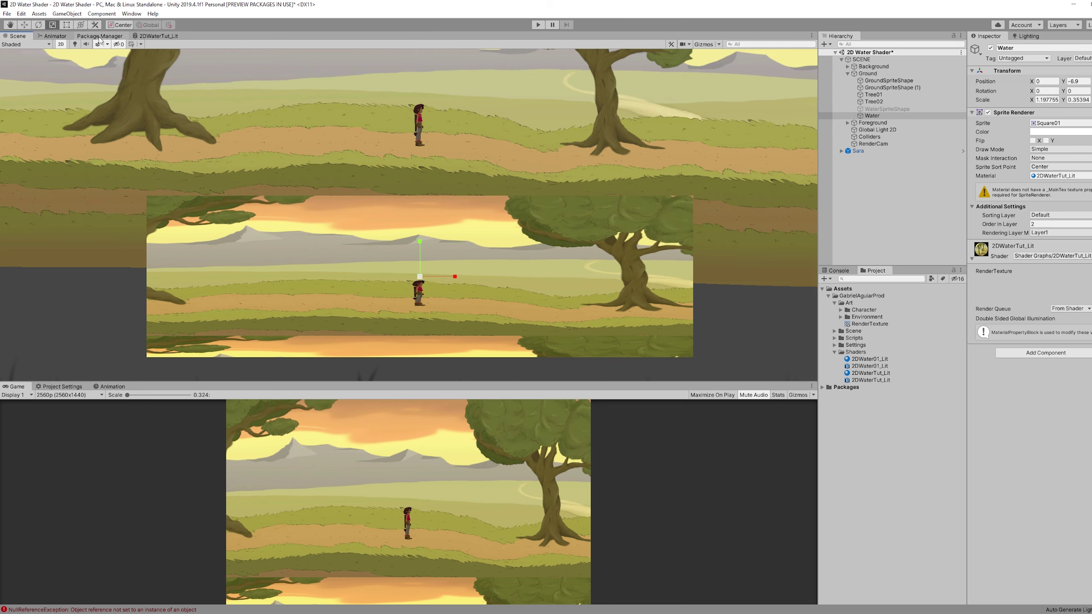
# - Add a Tiling And Offset node with a Y tiling of -1 to 2DWaterTut_Lit and connect it to the Sample Texture 2D UV input
pyautogui.click(157, 36)
pyautogui.moveTo(230, 165); pyautogui.dragTo(396, 173, button='middle')
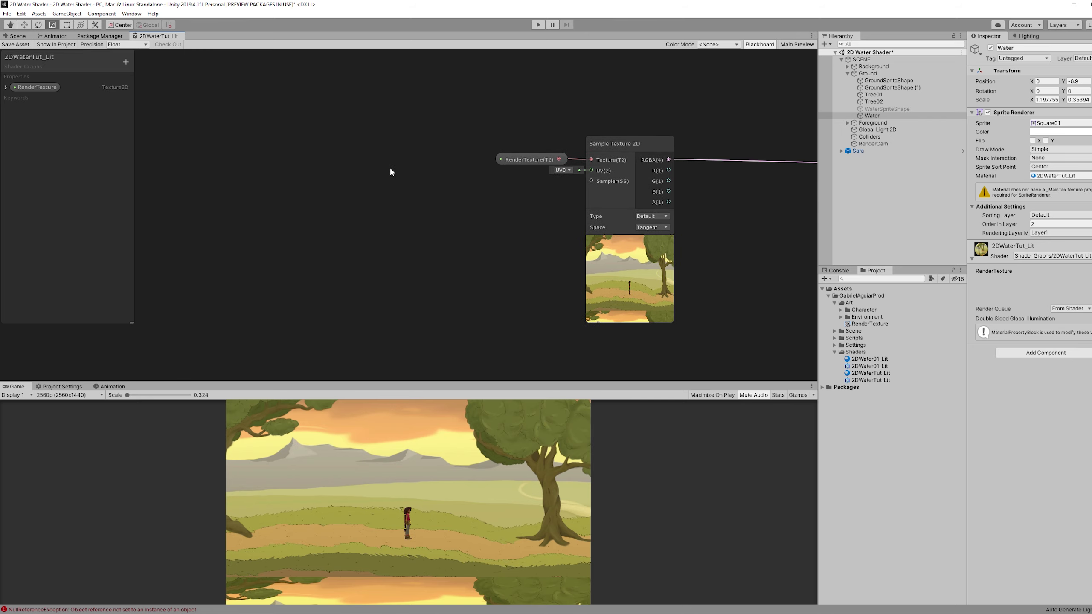
pyautogui.press('space')
pyautogui.write('tiling')
pyautogui.press('Return')
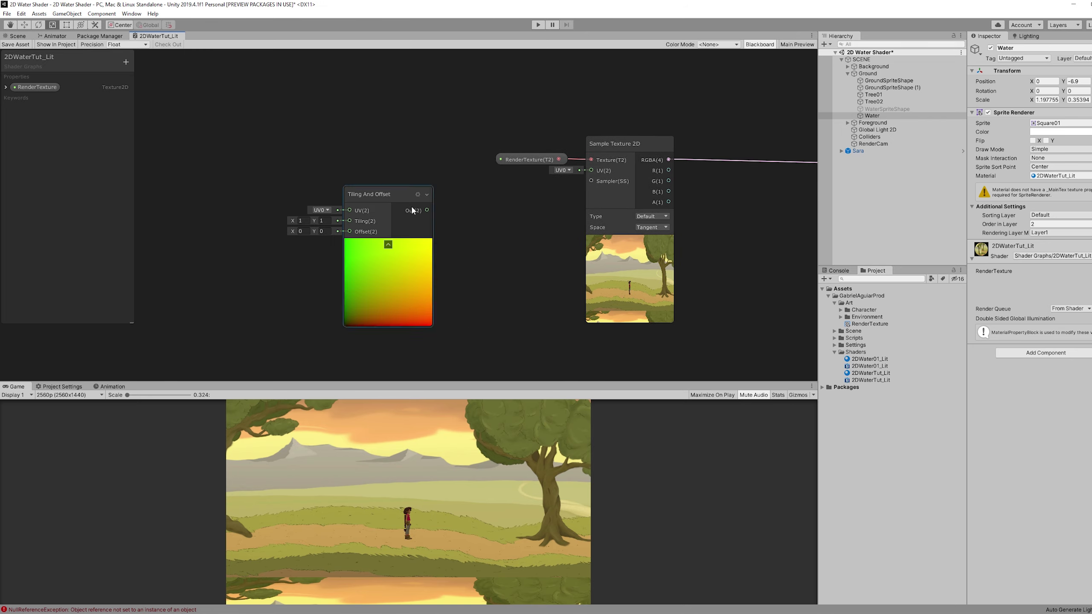
pyautogui.moveTo(428, 210); pyautogui.dragTo(592, 170)
pyautogui.click(333, 213)
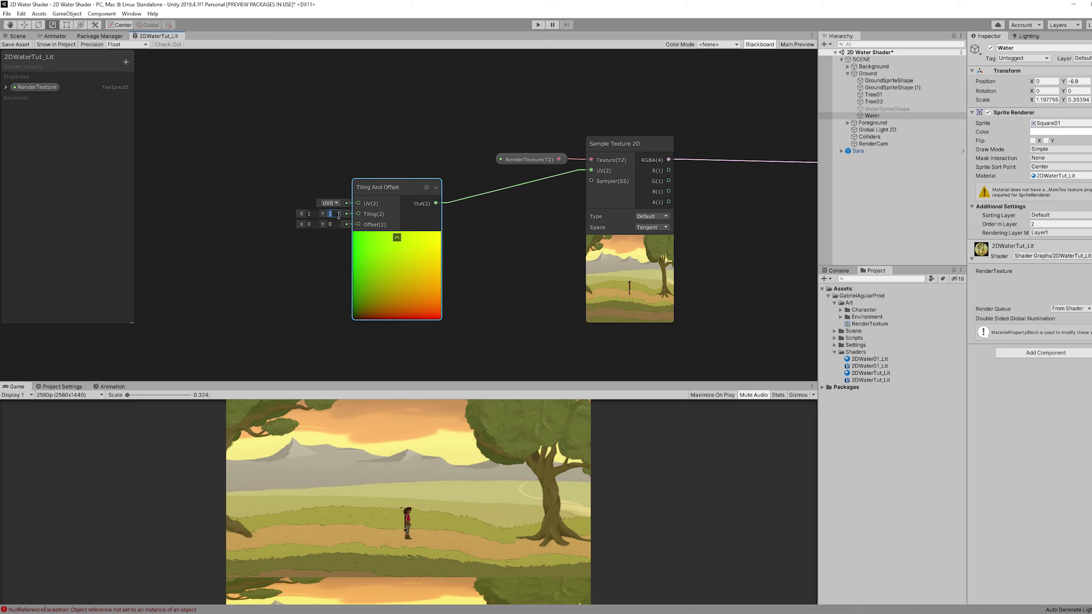
pyautogui.write('-1')
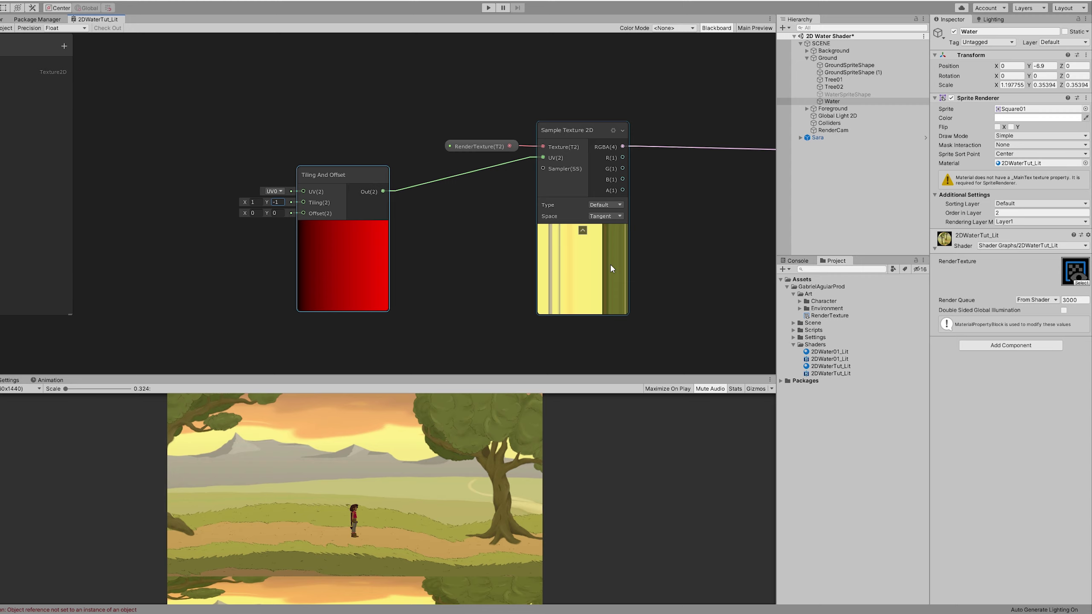
# - Set the wrap mode of the RenderTexture asset to Repeat
pyautogui.click(828, 317)
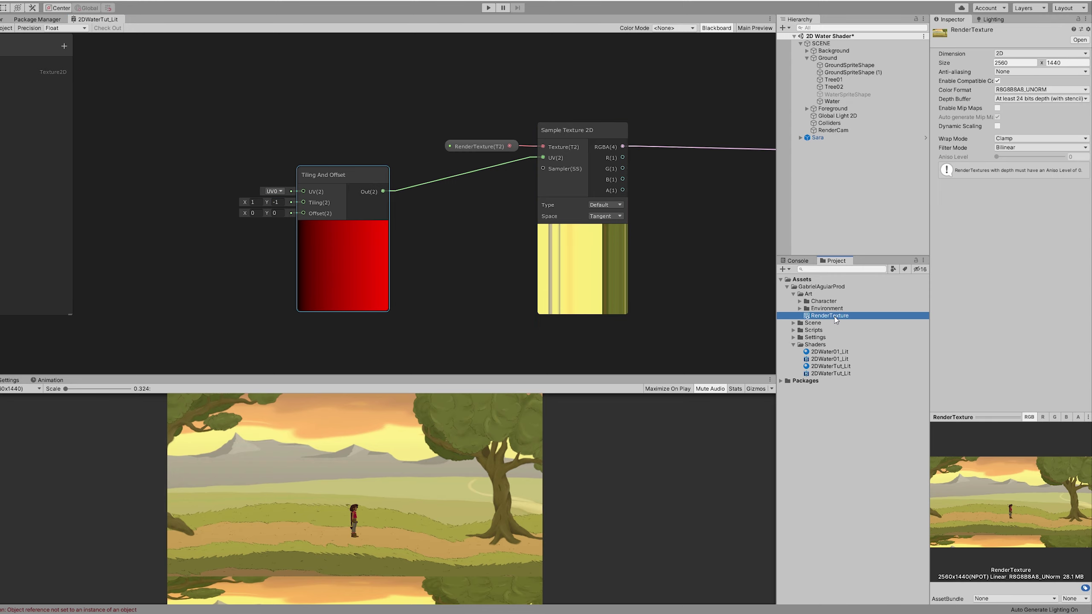
pyautogui.click(1014, 139)
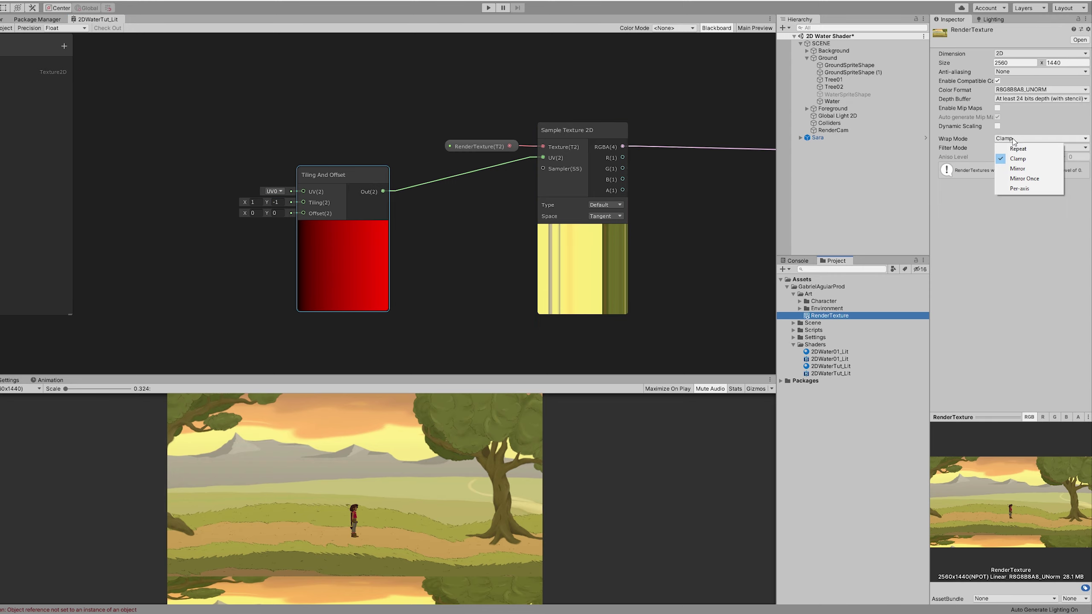
pyautogui.click(1036, 150)
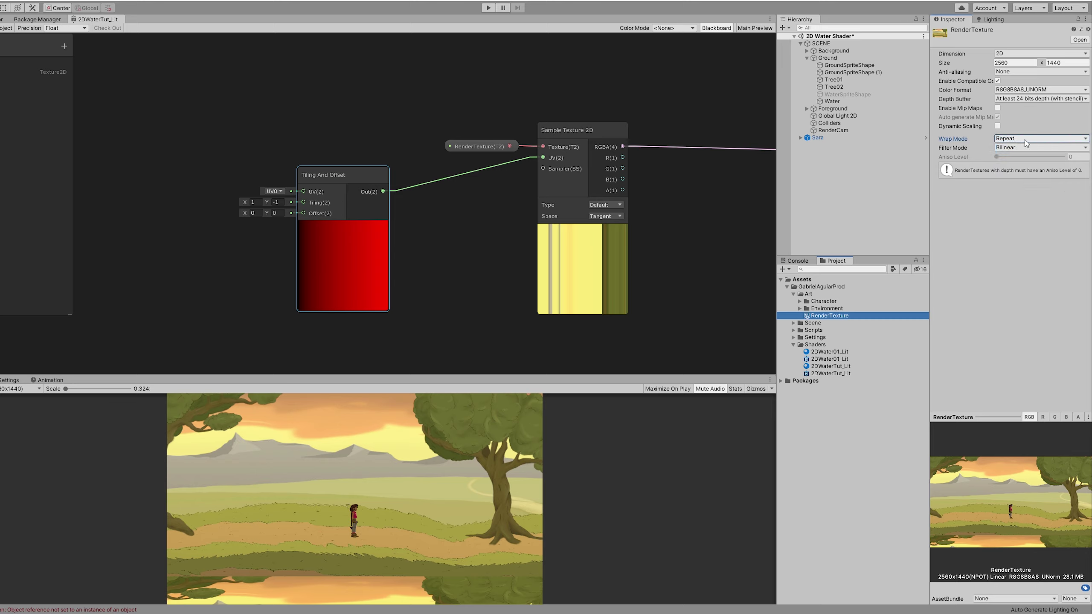
# - Set the anti-aliasing of the RenderTexture asset to 2 samples
pyautogui.click(1011, 72)
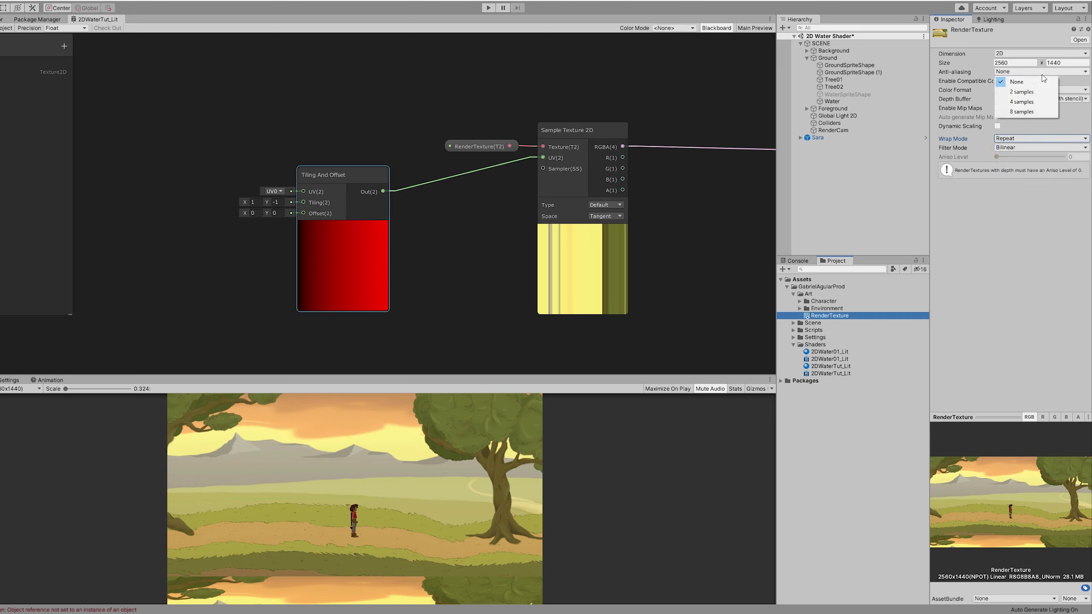
pyautogui.click(1016, 93)
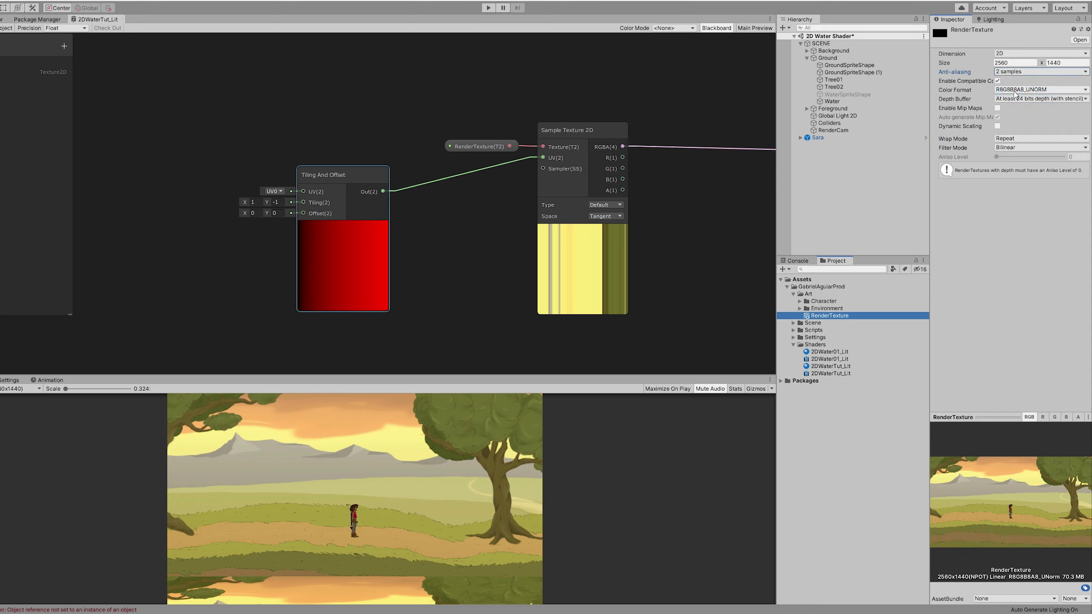
# - Try Y tiling values of 1 and -1 and Y offsets of 0.4 and 0.5 on the Tiling And Offset node
pyautogui.click(282, 202)
pyautogui.write('1')
pyautogui.press('BackSpace')
pyautogui.write('-1')
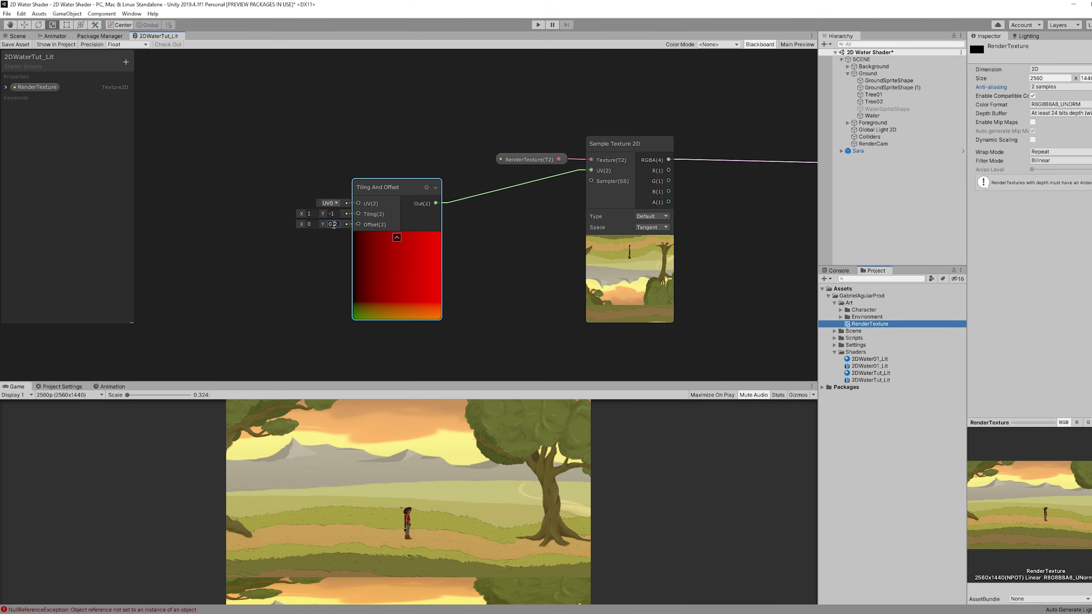
pyautogui.moveTo(283, 213); pyautogui.dragTo(254, 211)
pyautogui.write('0.4')
pyautogui.write('0.5')
# - Set the Tiling And Offset node's Y offset to 0 and its Y tiling to 1
pyautogui.moveTo(339, 224)
pyautogui.mouseDown()
pyautogui.moveTo(280, 222)
pyautogui.moveTo(328, 214)
pyautogui.mouseUp()
pyautogui.write('0')
pyautogui.write('1')
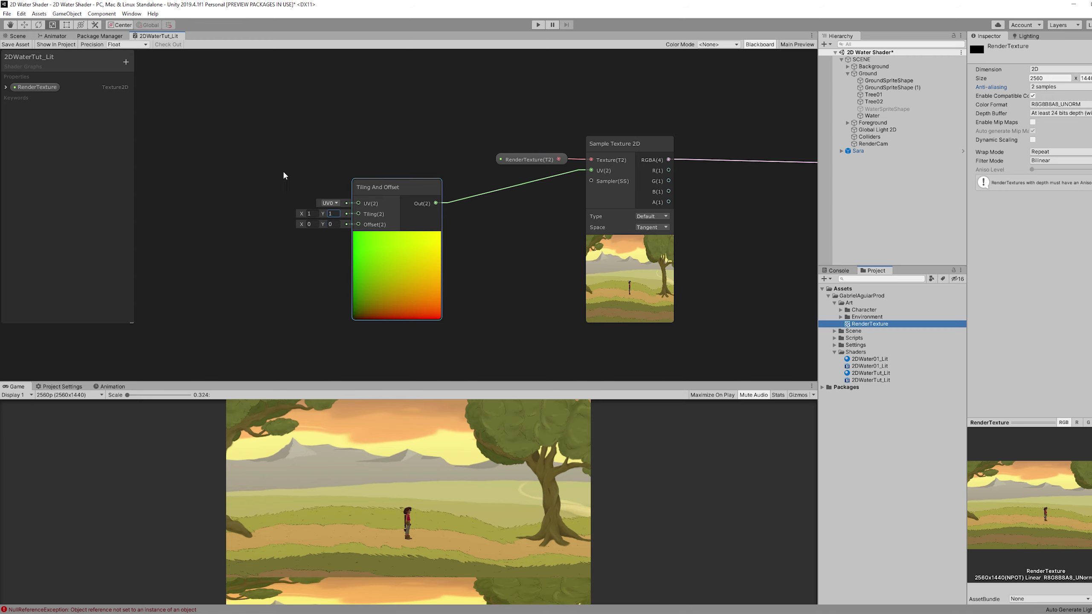
# - Add two Vector2 properties named WaterTiling and WaterOffest to the 2DWaterTut_Lit graph
pyautogui.moveTo(281, 173); pyautogui.dragTo(298, 172, button='middle')
pyautogui.click(126, 62)
pyautogui.click(140, 79)
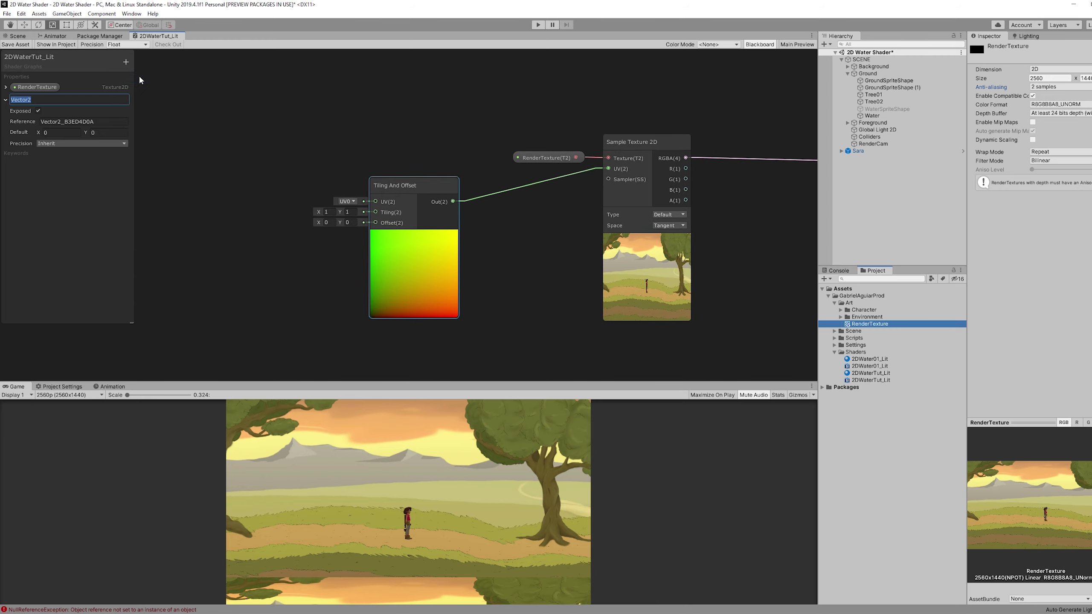
pyautogui.write('WaterTiling')
pyautogui.press('Return')
pyautogui.click(125, 61)
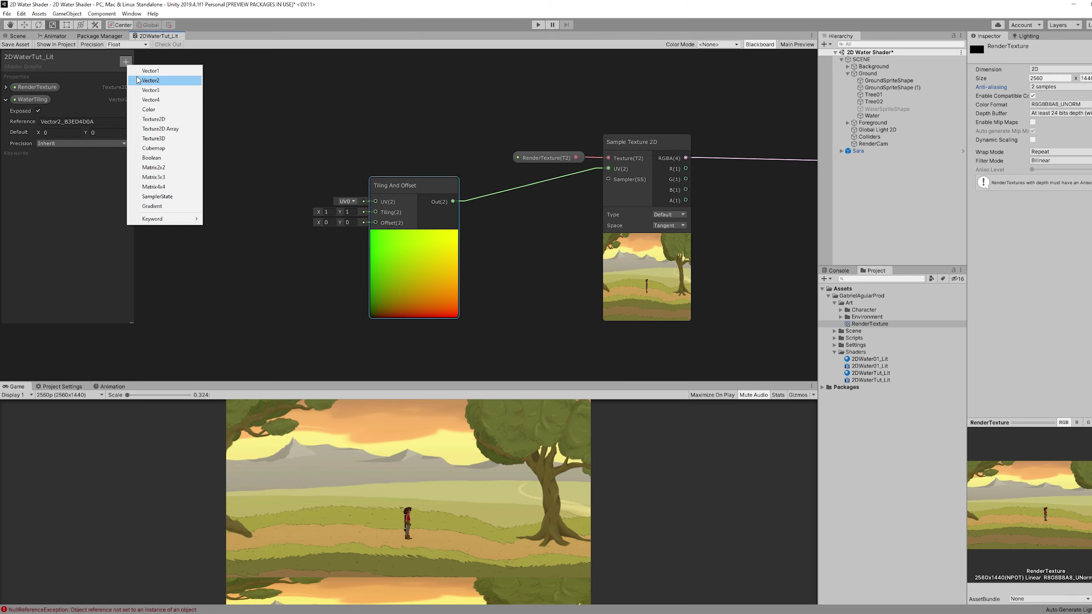
pyautogui.click(140, 80)
pyautogui.write('WaterOffest')
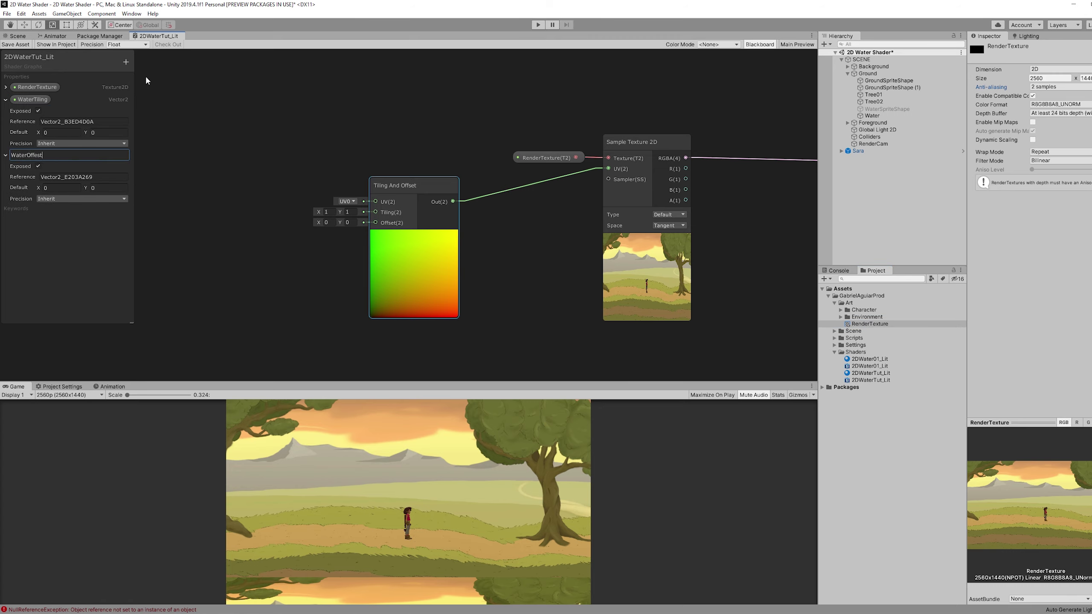
# - Set the default value of the WaterTiling property to X 1 and Y 1
pyautogui.click(60, 132)
pyautogui.write('1')
pyautogui.press('Tab')
pyautogui.write('1')
# - Connect WaterTiling and WaterOffest to the Tiling and Offset inputs of Tiling And Offset, and move these nodes away from Sample Texture 2D
pyautogui.moveTo(32, 155); pyautogui.dragTo(375, 222)
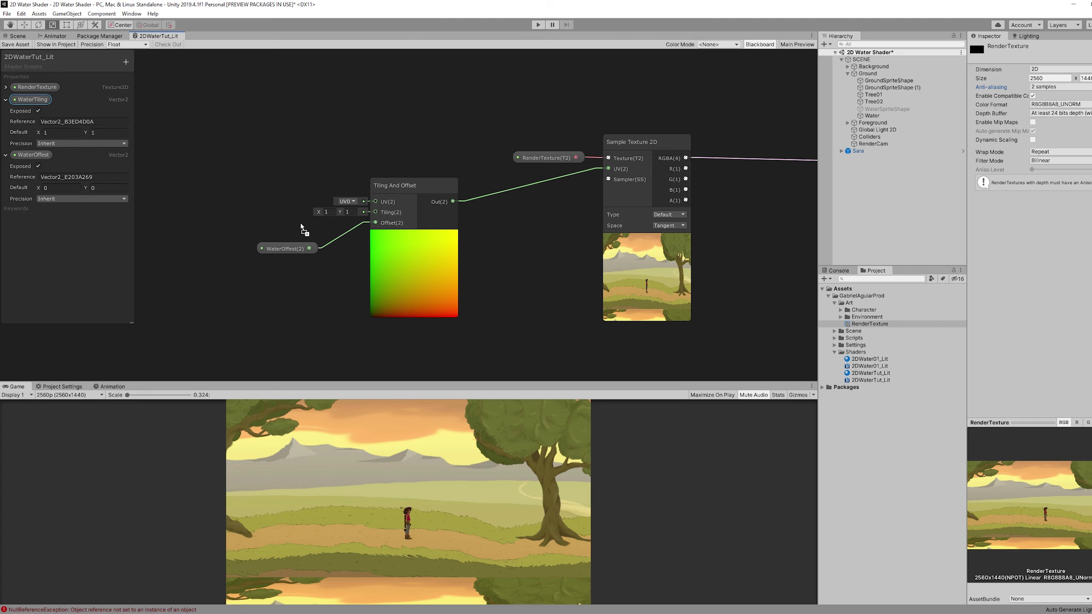
pyautogui.moveTo(301, 224); pyautogui.dragTo(376, 212)
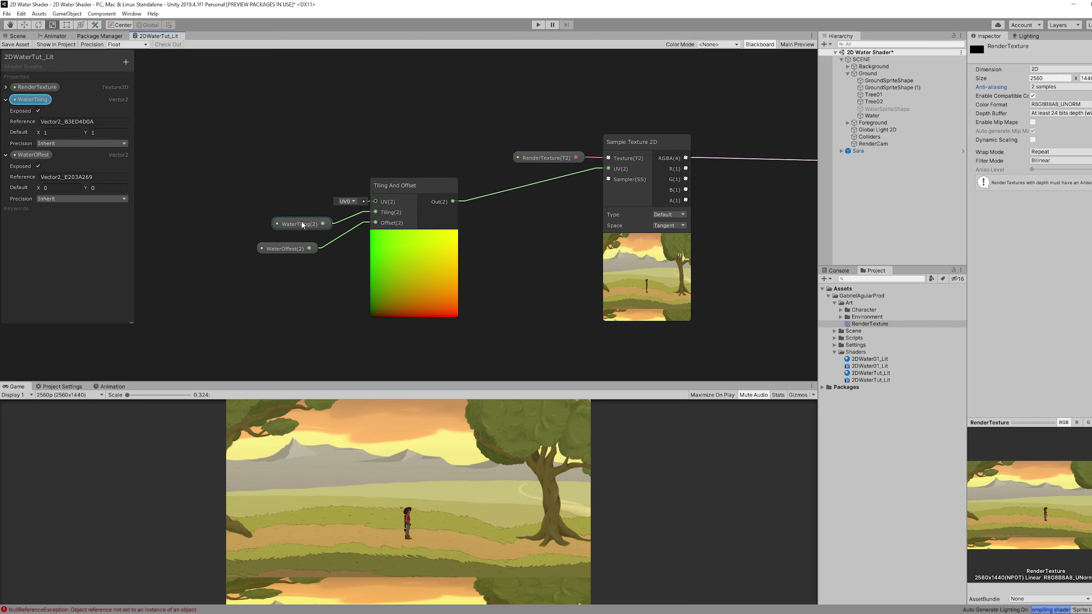
pyautogui.moveTo(301, 223); pyautogui.dragTo(279, 203)
pyautogui.moveTo(291, 249)
pyautogui.mouseDown()
pyautogui.moveTo(294, 226)
pyautogui.moveTo(280, 231)
pyautogui.mouseUp()
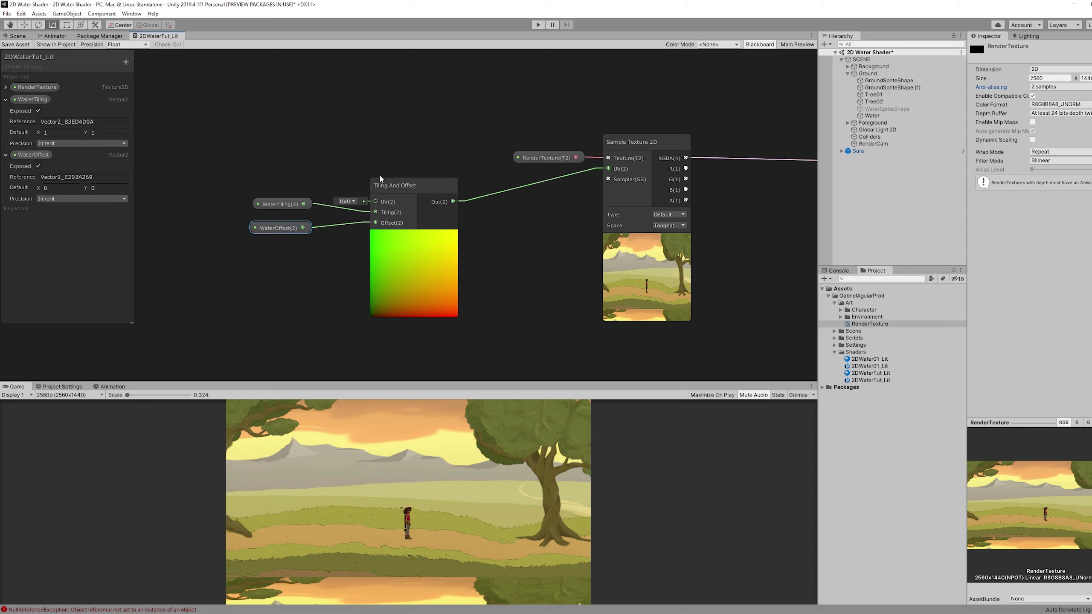
pyautogui.moveTo(395, 167); pyautogui.dragTo(250, 245)
pyautogui.moveTo(400, 185); pyautogui.dragTo(294, 153)
# - Add a Voronoi node in the empty area below the Tiling And Offset node
pyautogui.moveTo(357, 262); pyautogui.dragTo(481, 137, button='middle')
pyautogui.click(445, 239)
pyautogui.press('space')
pyautogui.write('voronoi')
pyautogui.press('Return')
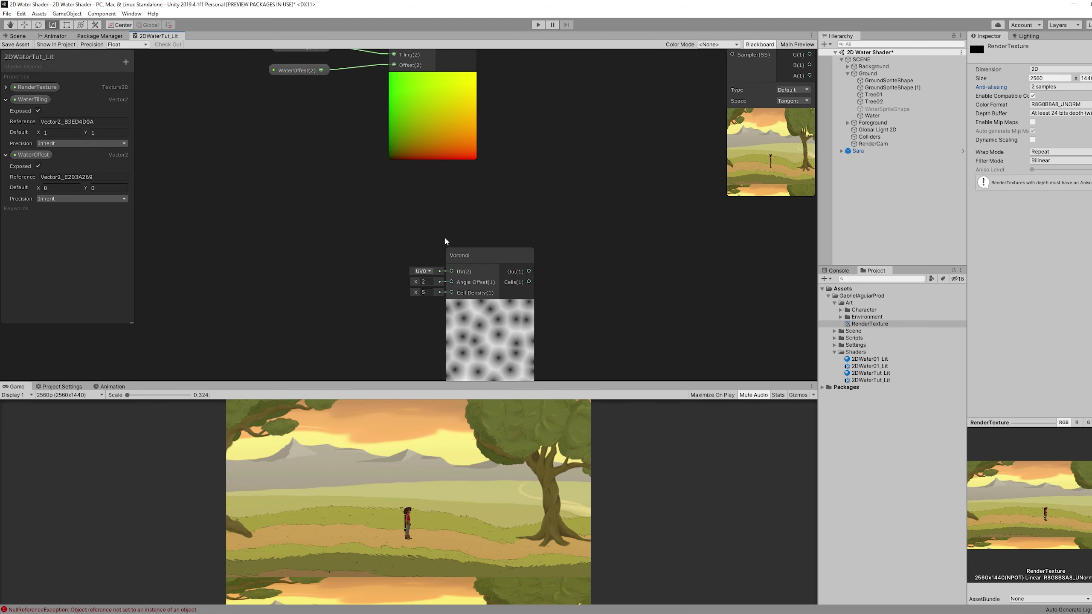
# - Feed the Voronoi output into the A input of a new Power node and raise its B value to about 9.1
pyautogui.moveTo(467, 263); pyautogui.dragTo(490, 242)
pyautogui.write('power')
pyautogui.press('Return')
pyautogui.click(460, 267)
pyautogui.moveTo(452, 267); pyautogui.dragTo(525, 268)
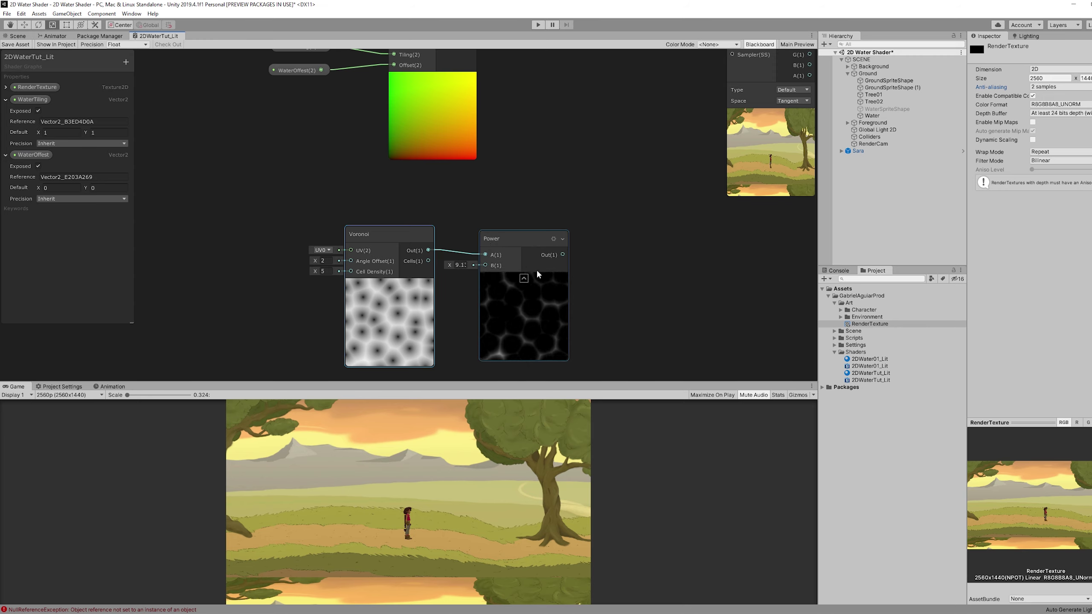
# - Add a Multiply node that takes the Power output in B, and set its A value to 0.1
pyautogui.moveTo(611, 241); pyautogui.dragTo(539, 279, button='middle')
pyautogui.moveTo(425, 278); pyautogui.dragTo(417, 277)
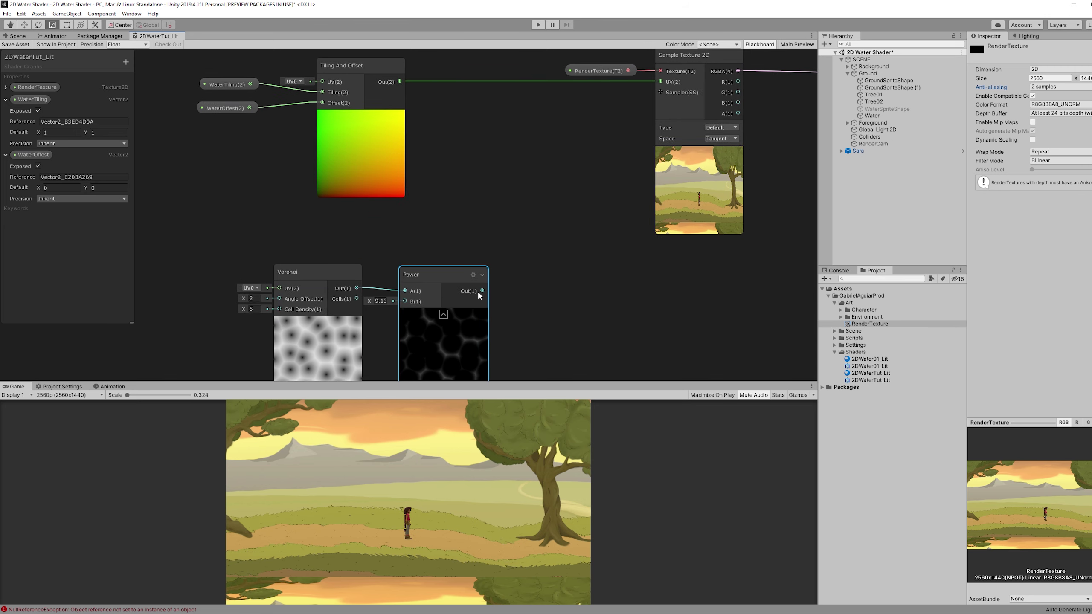
pyautogui.moveTo(482, 291); pyautogui.dragTo(571, 230)
pyautogui.write('mul')
pyautogui.click(544, 279)
pyautogui.click(515, 237)
pyautogui.write('0.1')
pyautogui.press('Return')
# - Create an Add node that sums the Tiling And Offset output in A and the Multiply output in B
pyautogui.moveTo(542, 202); pyautogui.dragTo(491, 224, button='middle')
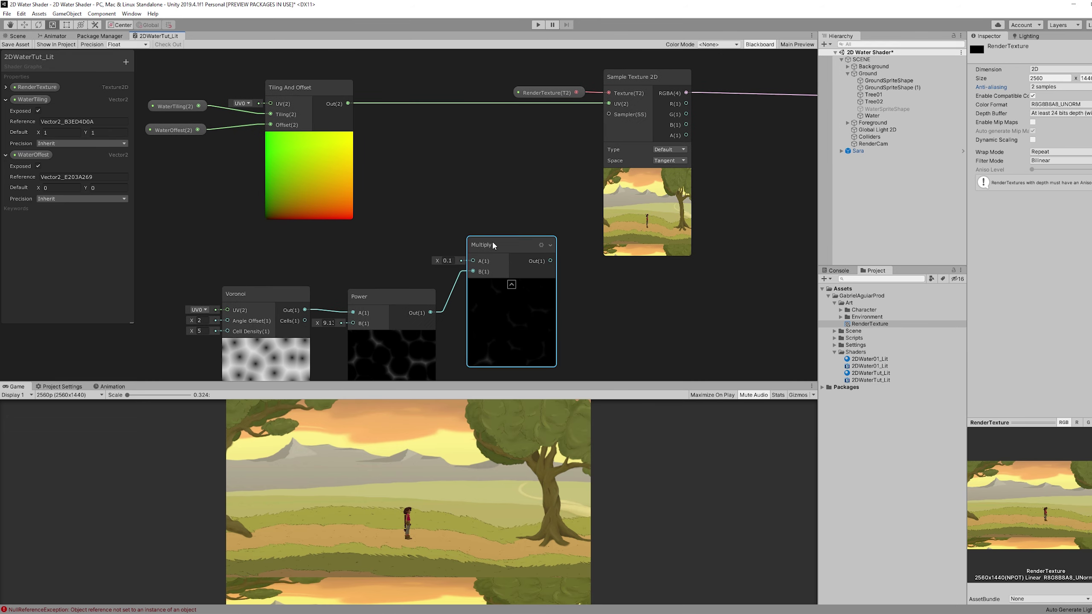
pyautogui.moveTo(348, 103); pyautogui.dragTo(491, 134)
pyautogui.write('add')
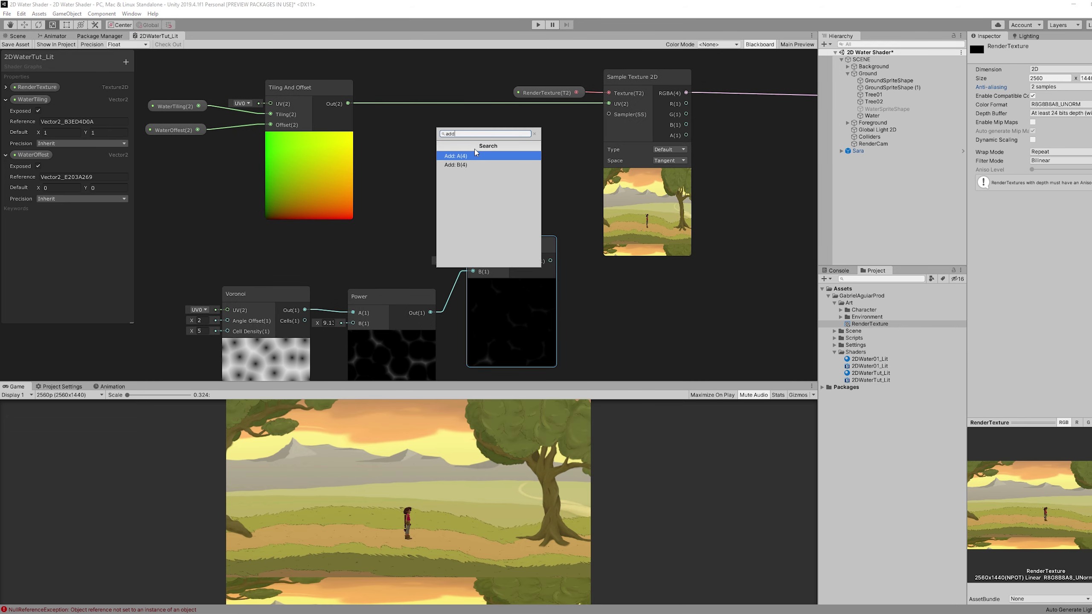
pyautogui.click(469, 154)
pyautogui.doubleClick(522, 286)
pyautogui.moveTo(522, 286); pyautogui.dragTo(489, 153)
pyautogui.click(466, 259)
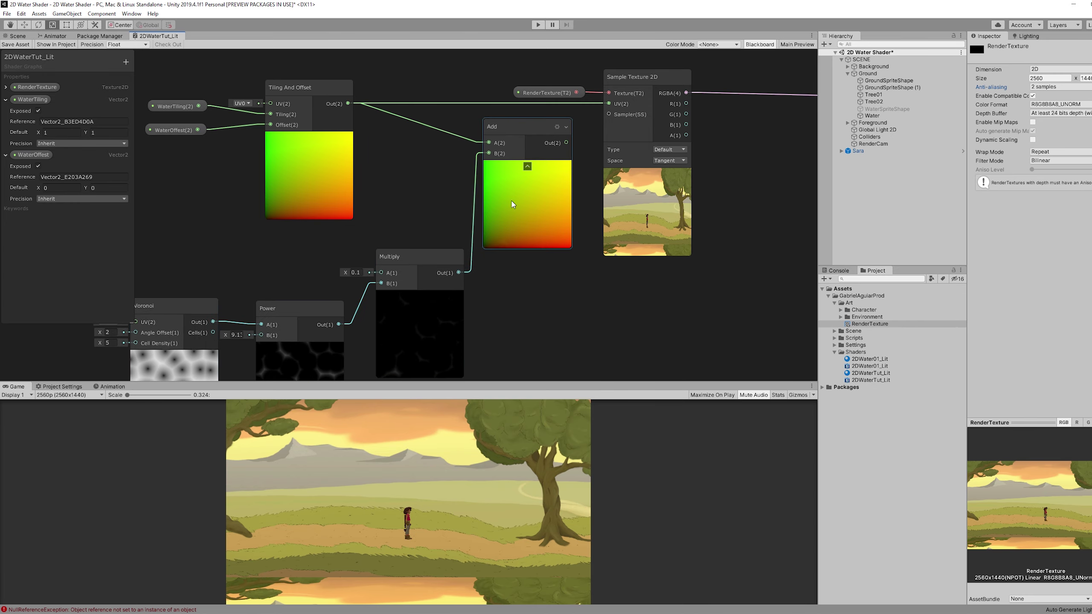
# - Connect the Add output to the Sample Texture 2D UV input, align the Add node, and save the shader graph
pyautogui.moveTo(566, 143); pyautogui.dragTo(609, 103)
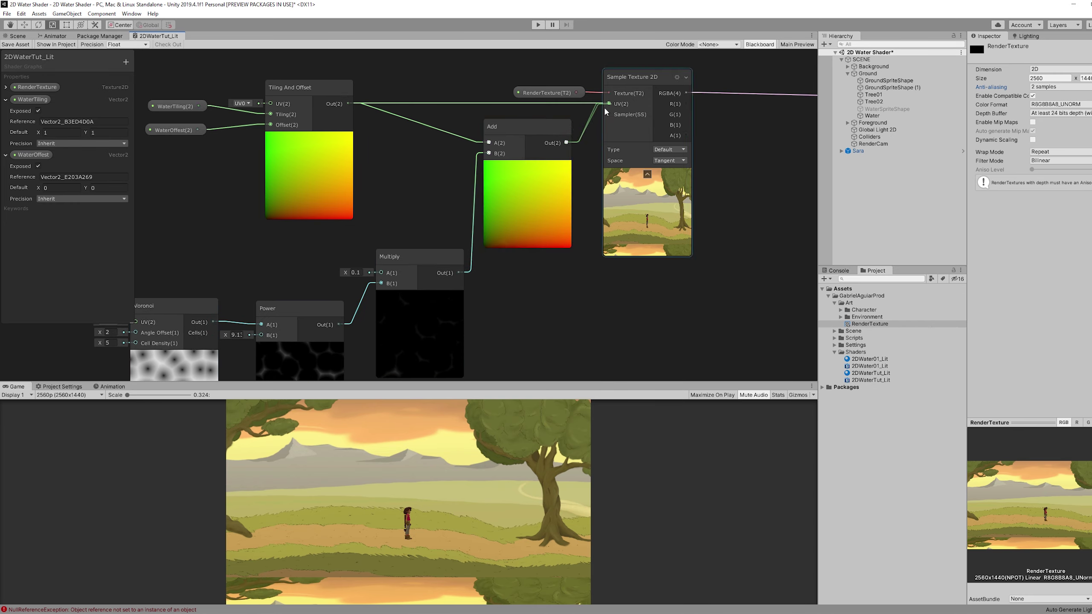
pyautogui.moveTo(537, 127)
pyautogui.mouseDown()
pyautogui.moveTo(527, 78)
pyautogui.moveTo(530, 111)
pyautogui.mouseUp()
pyautogui.keyDown('shift'); pyautogui.click(614, 265); pyautogui.keyUp('shift')
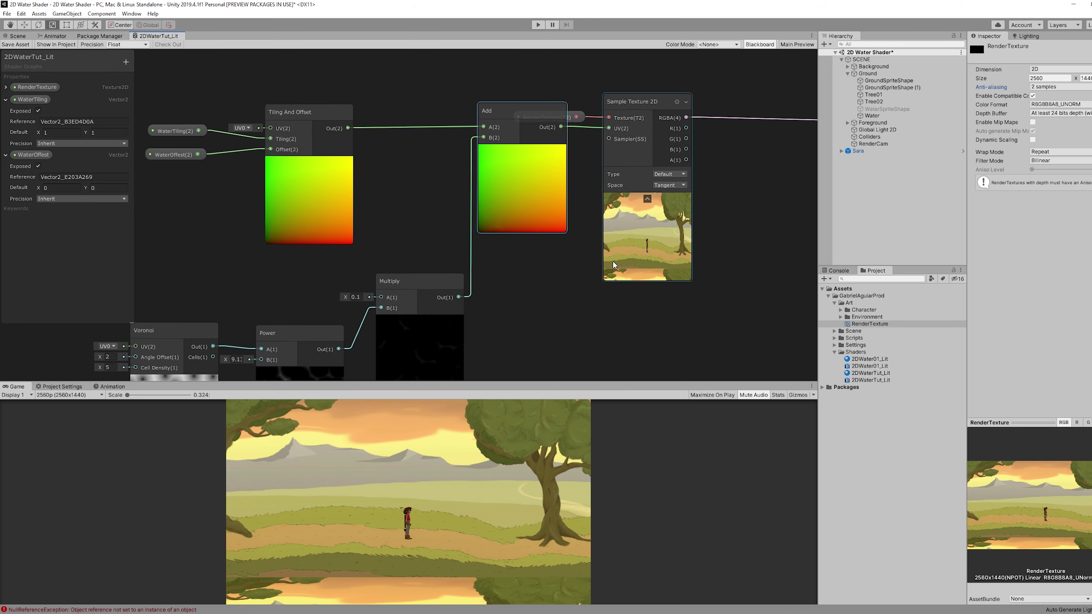
pyautogui.click(15, 45)
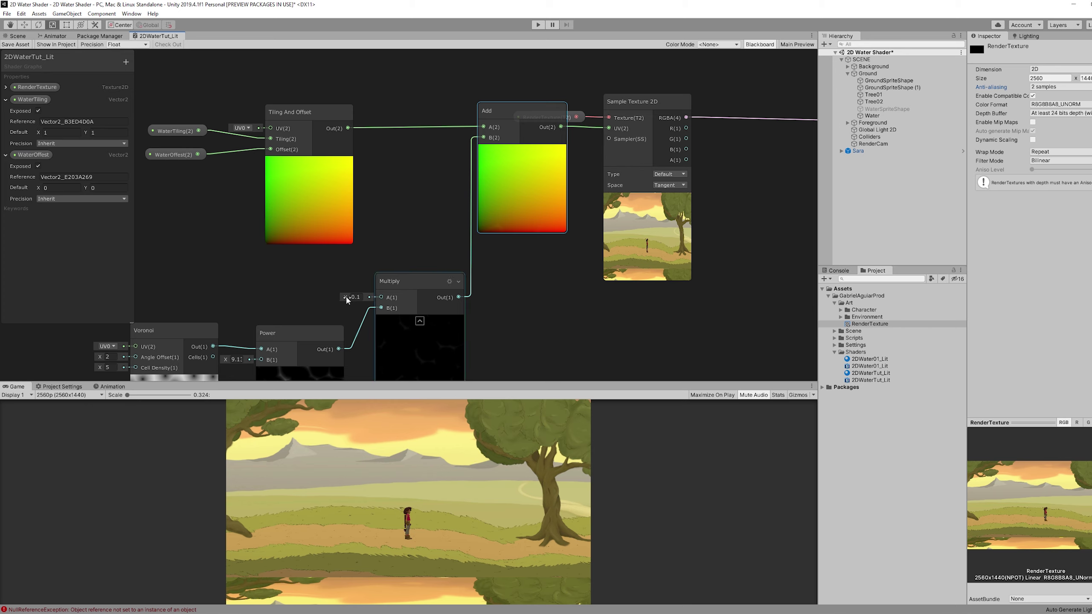
# - Raise the Multiply A value to about 3.5 and add a Vector1 property named RefractionAmount
pyautogui.moveTo(346, 297); pyautogui.dragTo(377, 296)
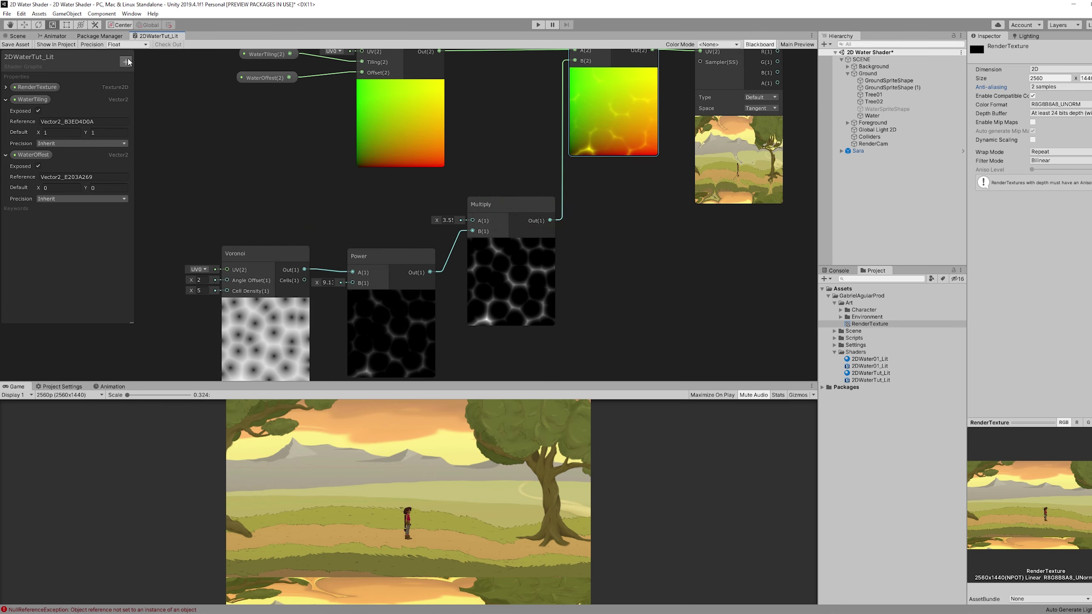
pyautogui.click(127, 62)
pyautogui.click(141, 67)
pyautogui.write('Refr')
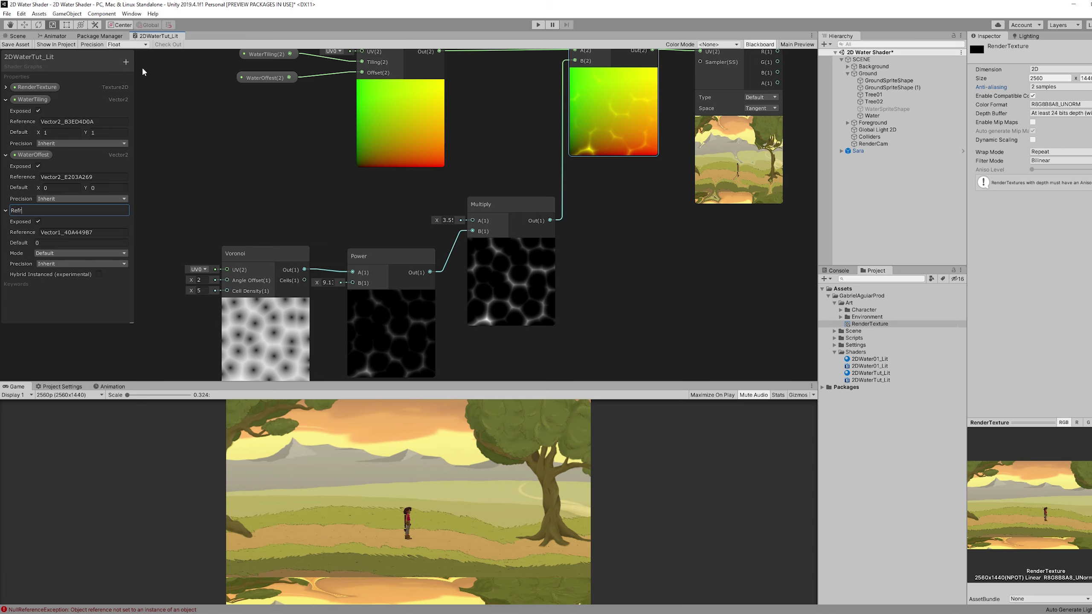
pyautogui.write('actionAmount')
pyautogui.press('Return')
# - Connect RefractionAmount to the A input of the Multiply node and set the property's default to 0.2
pyautogui.moveTo(56, 144); pyautogui.dragTo(388, 216)
pyautogui.click(48, 133)
pyautogui.moveTo(457, 217); pyautogui.dragTo(405, 222)
pyautogui.click(344, 248)
# - Collapse the details of the existing properties and add a Vector1 property named CausticsPower
pyautogui.moveTo(342, 235); pyautogui.dragTo(434, 166, button='middle')
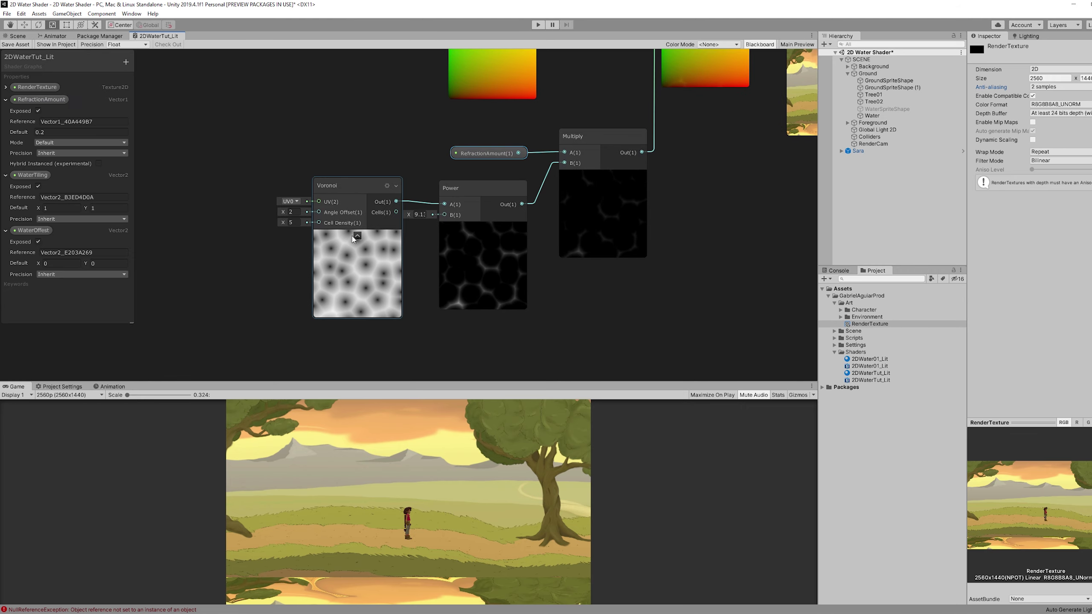
pyautogui.click(6, 99)
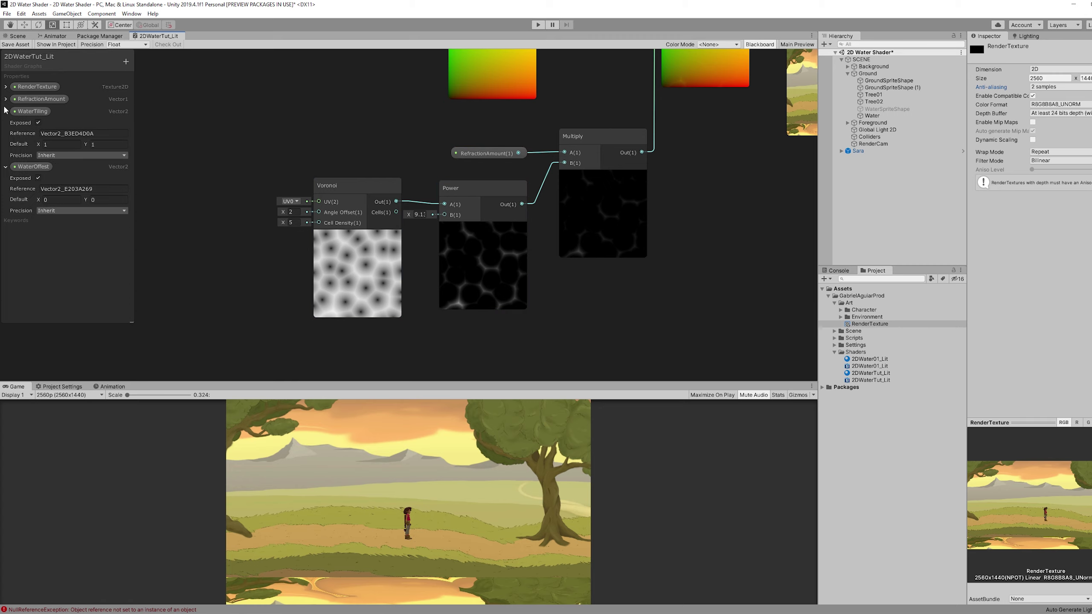
pyautogui.click(7, 111)
pyautogui.click(5, 124)
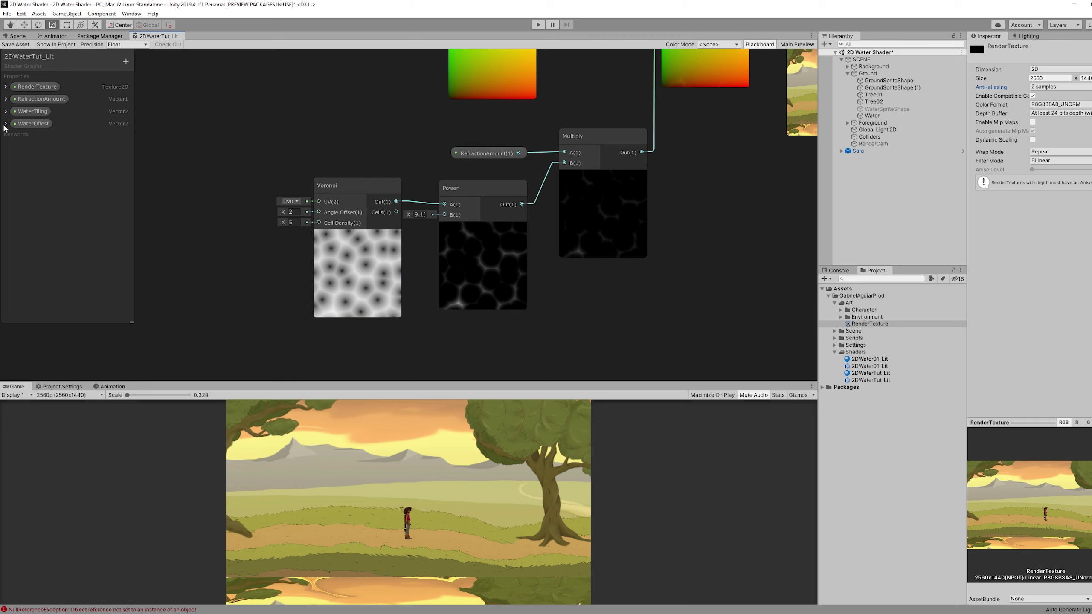
pyautogui.click(125, 61)
pyautogui.click(135, 71)
pyautogui.write('caustics')
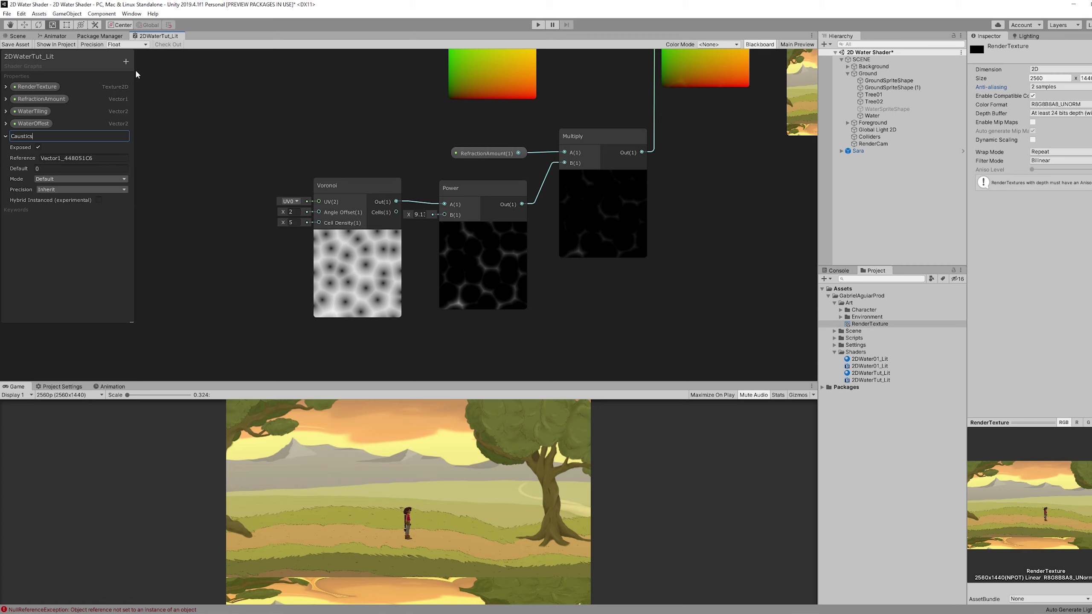
pyautogui.write('Power')
pyautogui.press('Return')
# - Connect CausticsPower to the B input of the Power node and set the property's default to 9
pyautogui.moveTo(34, 141); pyautogui.dragTo(445, 216)
pyautogui.moveTo(357, 340)
pyautogui.mouseDown()
pyautogui.moveTo(369, 339)
pyautogui.moveTo(352, 327)
pyautogui.mouseUp()
pyautogui.click(45, 168)
pyautogui.write('9')
pyautogui.moveTo(173, 207); pyautogui.dragTo(202, 205, button='middle')
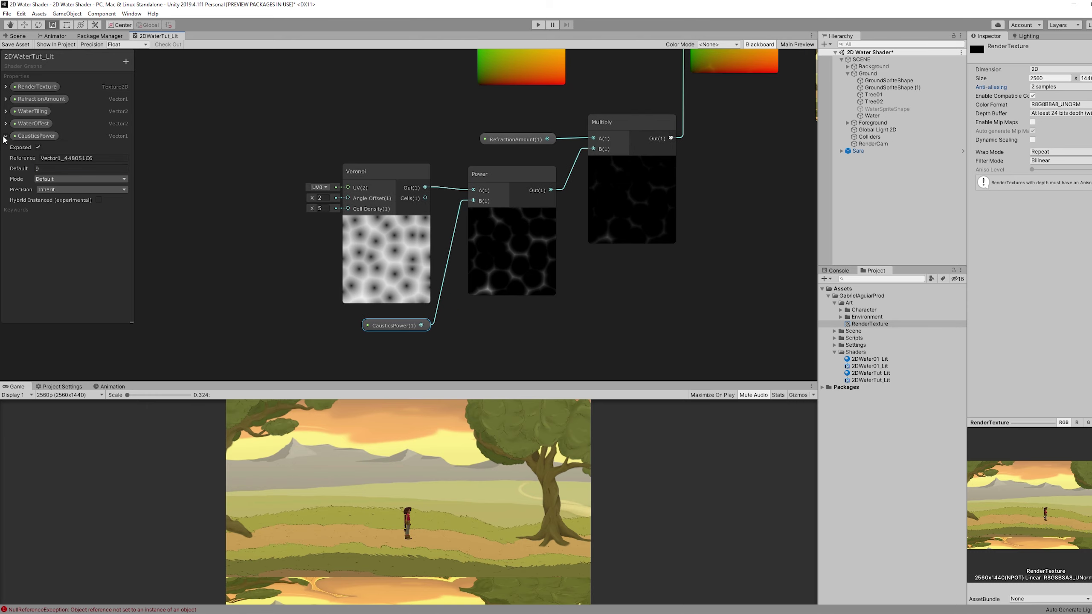
# - Add a Time node and place it well ahead of the Voronoi node
pyautogui.moveTo(183, 194); pyautogui.dragTo(407, 216, button='middle')
pyautogui.click(376, 248)
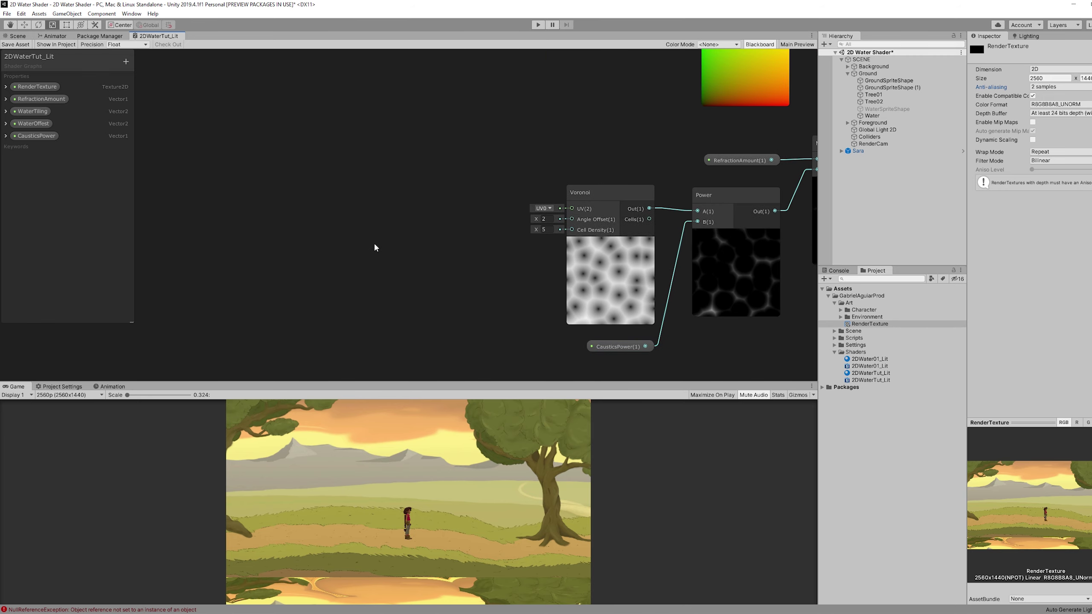
pyautogui.press('space')
pyautogui.write('time')
pyautogui.press('Return')
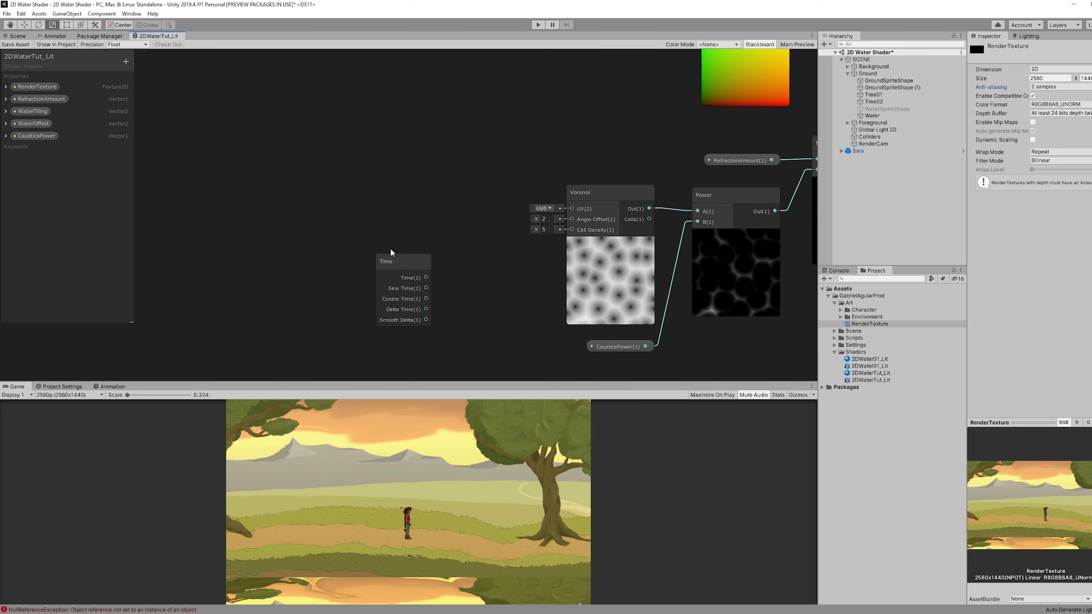
pyautogui.moveTo(390, 261); pyautogui.dragTo(245, 175)
pyautogui.moveTo(312, 133); pyautogui.dragTo(344, 115, button='middle')
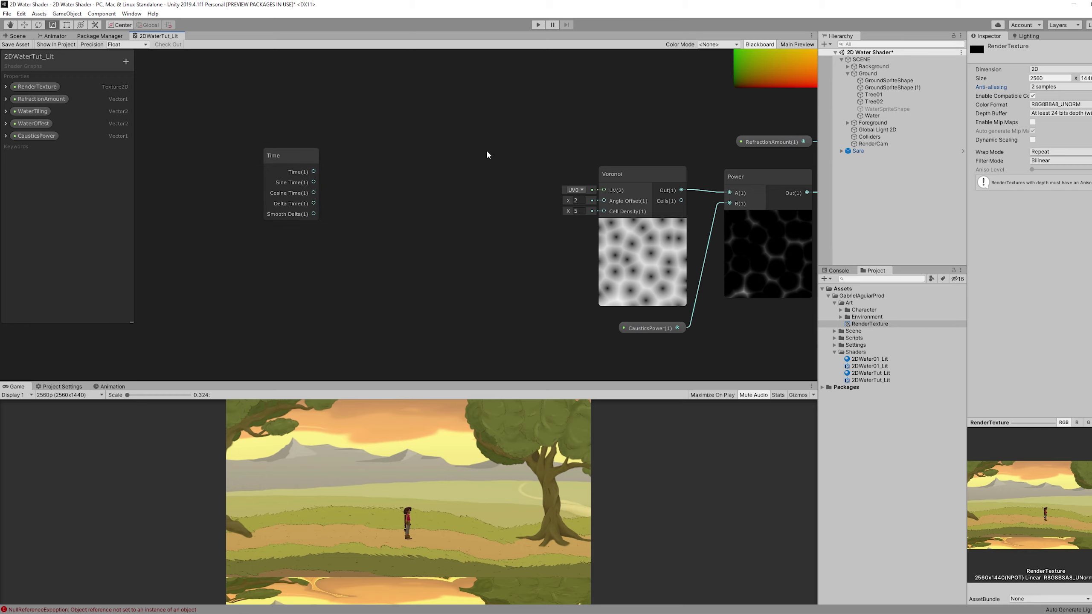
pyautogui.moveTo(310, 183); pyautogui.dragTo(306, 180, button='middle')
# - Add a Vector2 property named CausticsSpeed with a default Y of 0.2
pyautogui.click(125, 62)
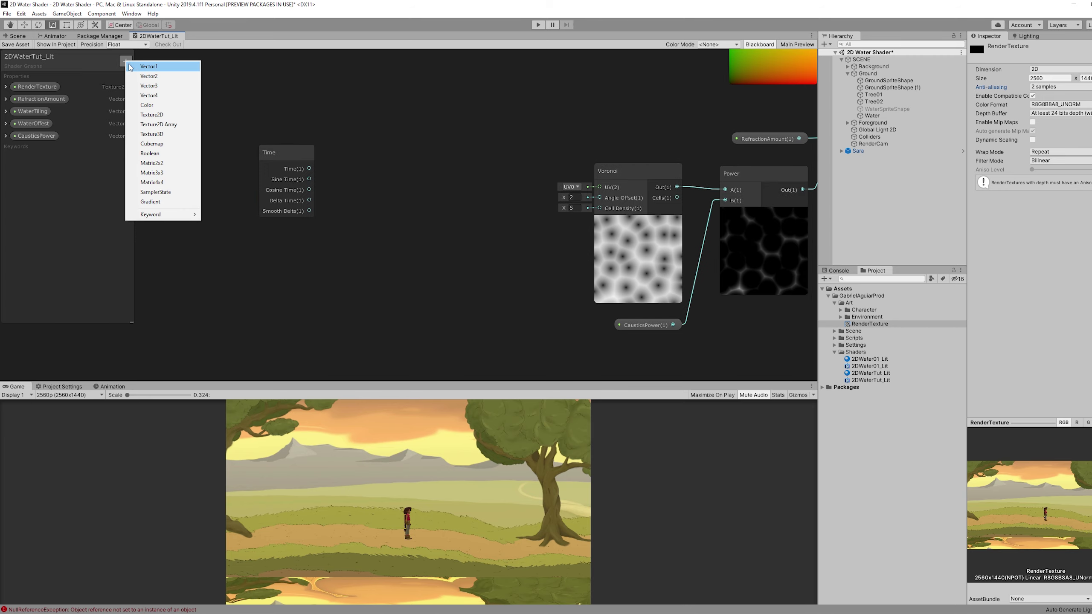
pyautogui.click(149, 76)
pyautogui.write('Caustics')
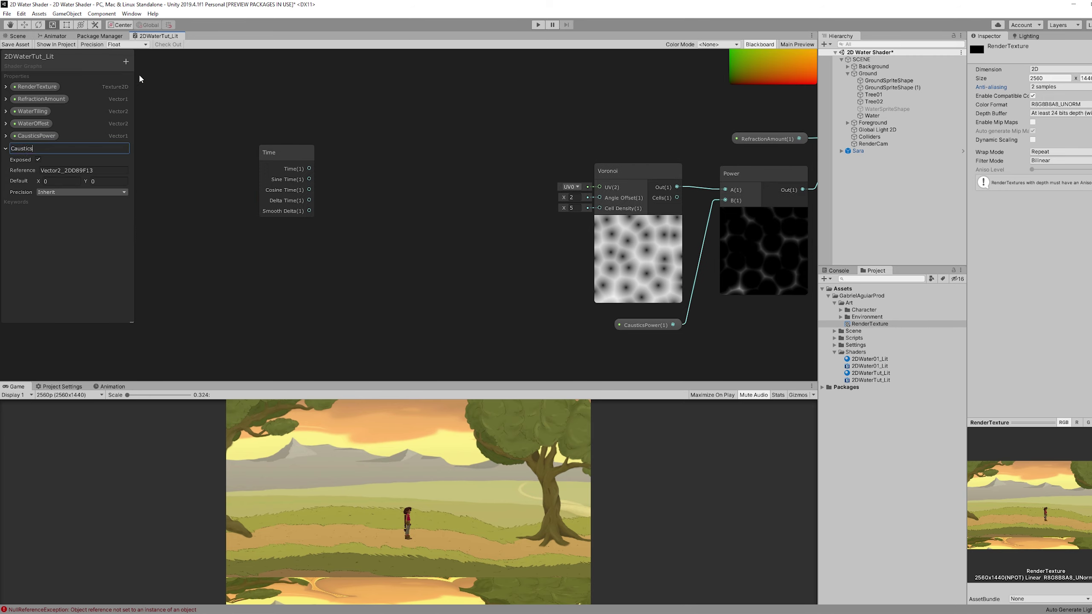
pyautogui.write('Speed')
pyautogui.click(98, 181)
pyautogui.write('.2')
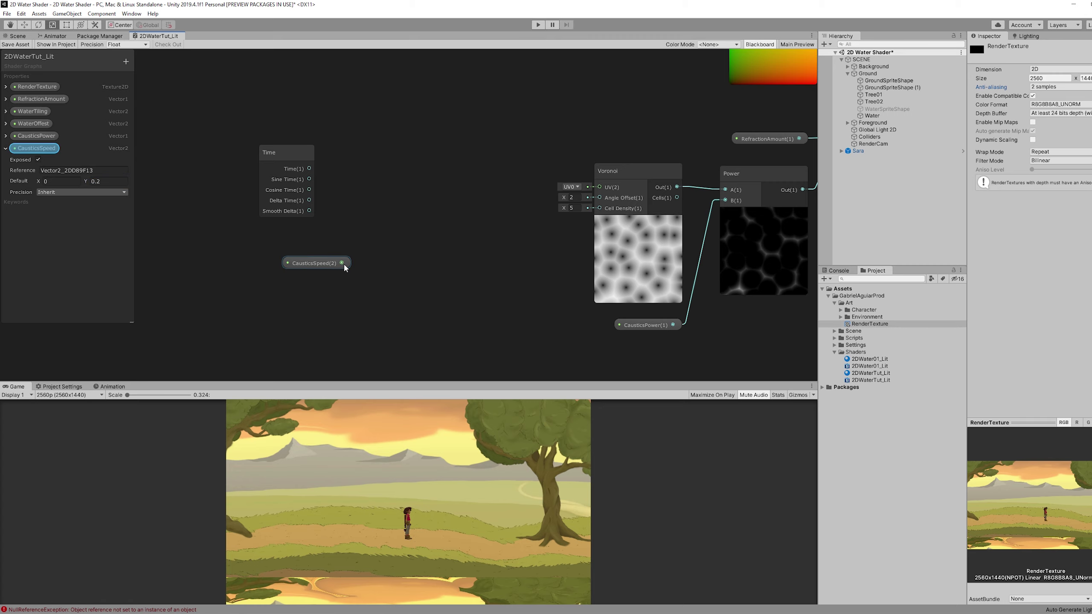
# - Multiply the Time output by CausticsSpeed in a new Multiply node and tidy up the node positions
pyautogui.write('mul')
pyautogui.moveTo(342, 263); pyautogui.dragTo(378, 221)
pyautogui.click(362, 254)
pyautogui.moveTo(320, 261); pyautogui.dragTo(282, 257)
pyautogui.moveTo(398, 211); pyautogui.dragTo(375, 212)
# - Insert a Tiling And Offset node with its Offset fed by Multiply and its output driving Voronoi UV, and collapse the Multiply preview
pyautogui.click(433, 157)
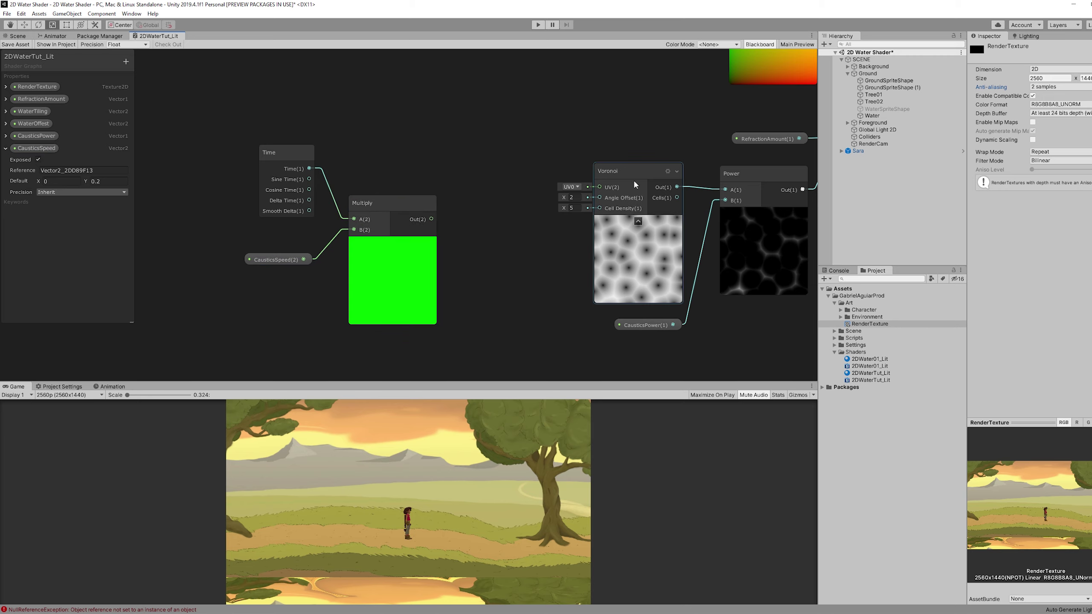
pyautogui.press('space')
pyautogui.write('tili')
pyautogui.press('Return')
pyautogui.moveTo(571, 167); pyautogui.dragTo(468, 137)
pyautogui.moveTo(588, 194); pyautogui.dragTo(591, 192)
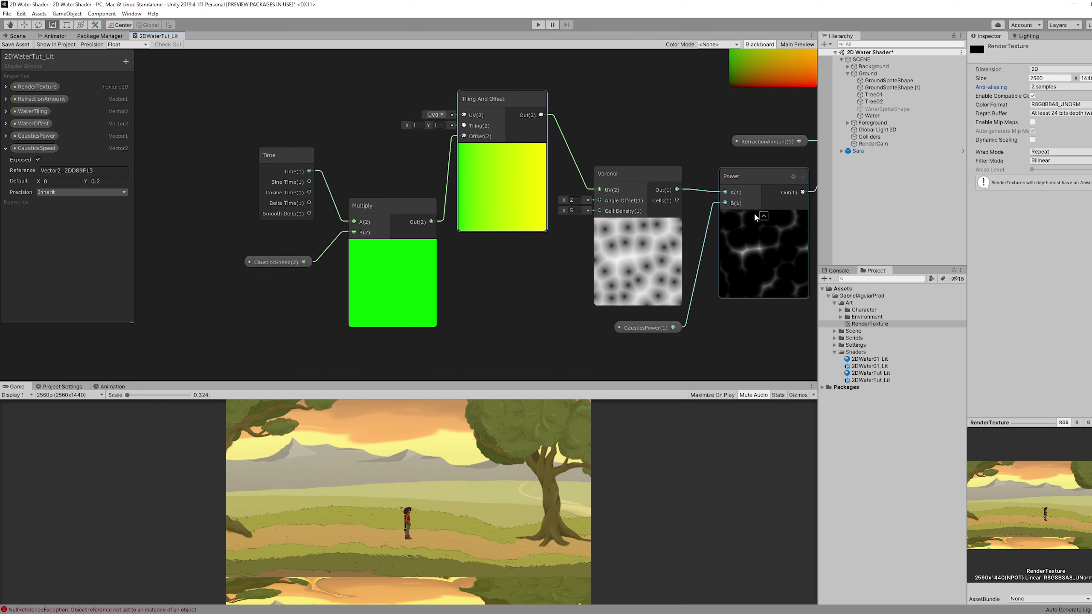
pyautogui.click(393, 246)
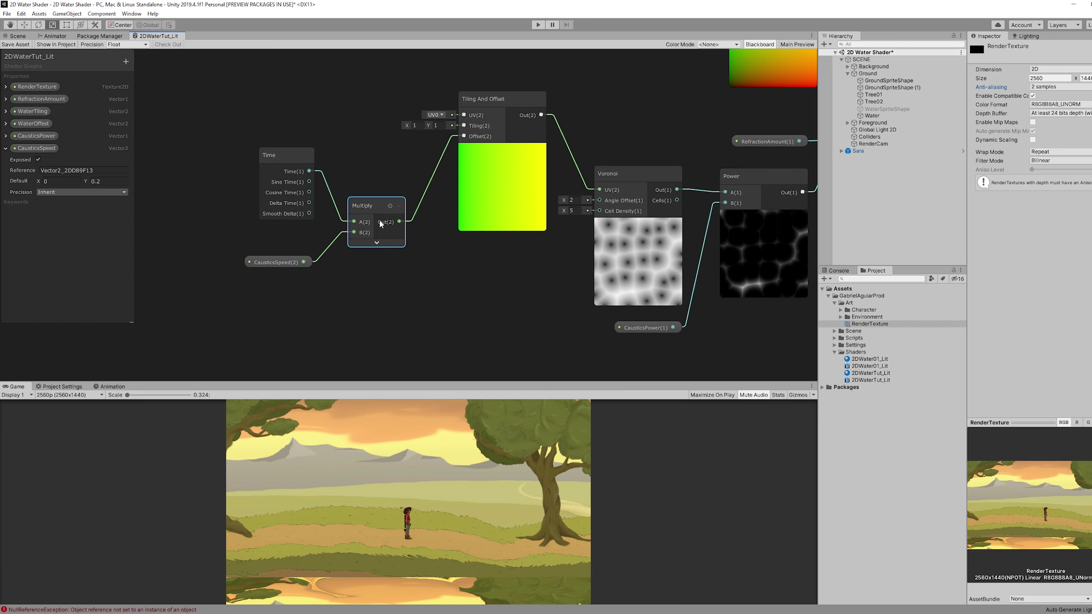
# - Collapse the Tiling And Offset preview and move the Time, CausticsSpeed and Multiply nodes up in line with it
pyautogui.moveTo(379, 216)
pyautogui.mouseDown()
pyautogui.moveTo(388, 212)
pyautogui.moveTo(377, 206)
pyautogui.mouseUp()
pyautogui.moveTo(384, 283); pyautogui.dragTo(183, 138)
pyautogui.click(328, 135)
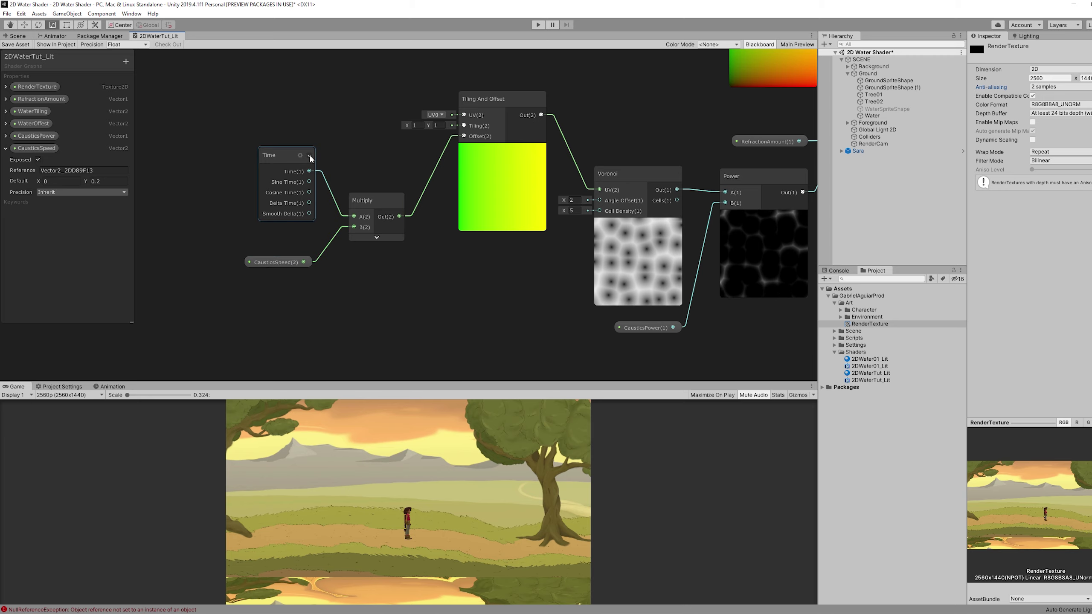
pyautogui.click(309, 156)
pyautogui.click(281, 157)
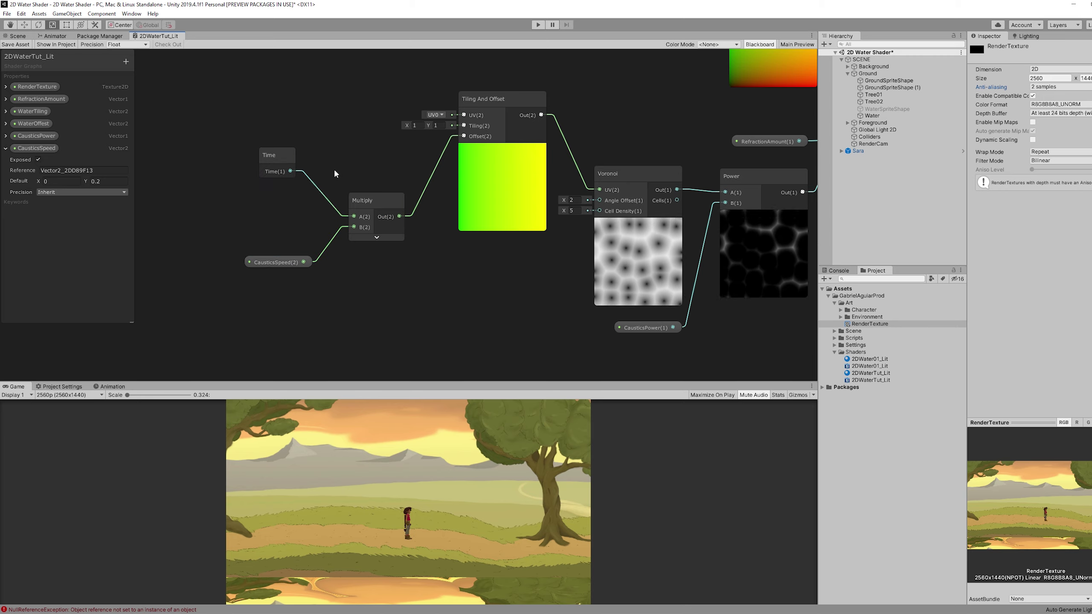
pyautogui.click(290, 156)
pyautogui.click(494, 159)
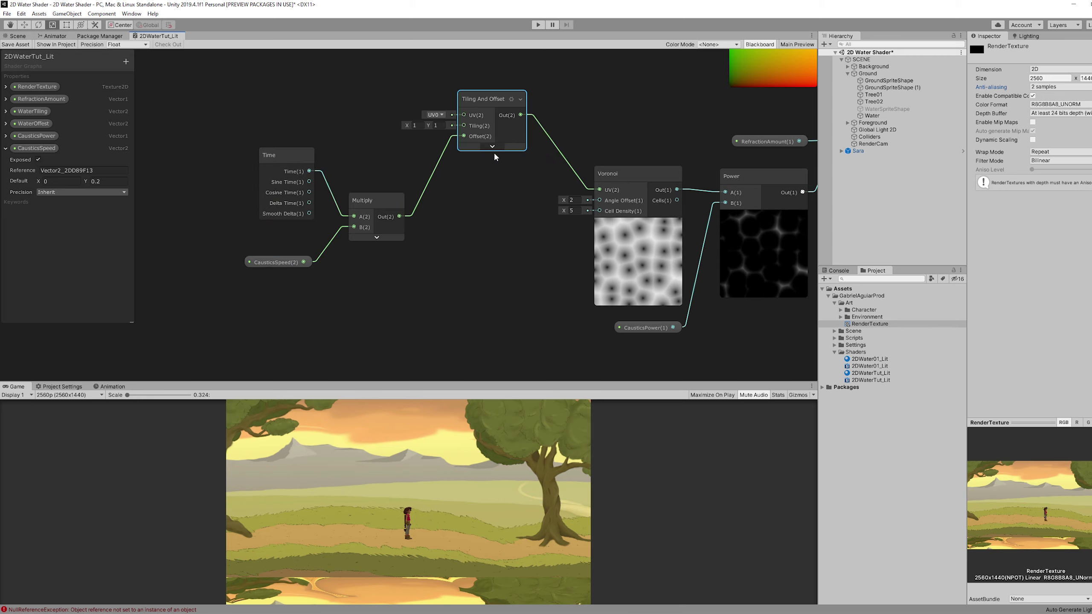
pyautogui.moveTo(381, 299); pyautogui.dragTo(231, 135)
pyautogui.moveTo(351, 196); pyautogui.dragTo(339, 117)
pyautogui.click(340, 94)
pyautogui.moveTo(340, 95); pyautogui.dragTo(360, 89, button='middle')
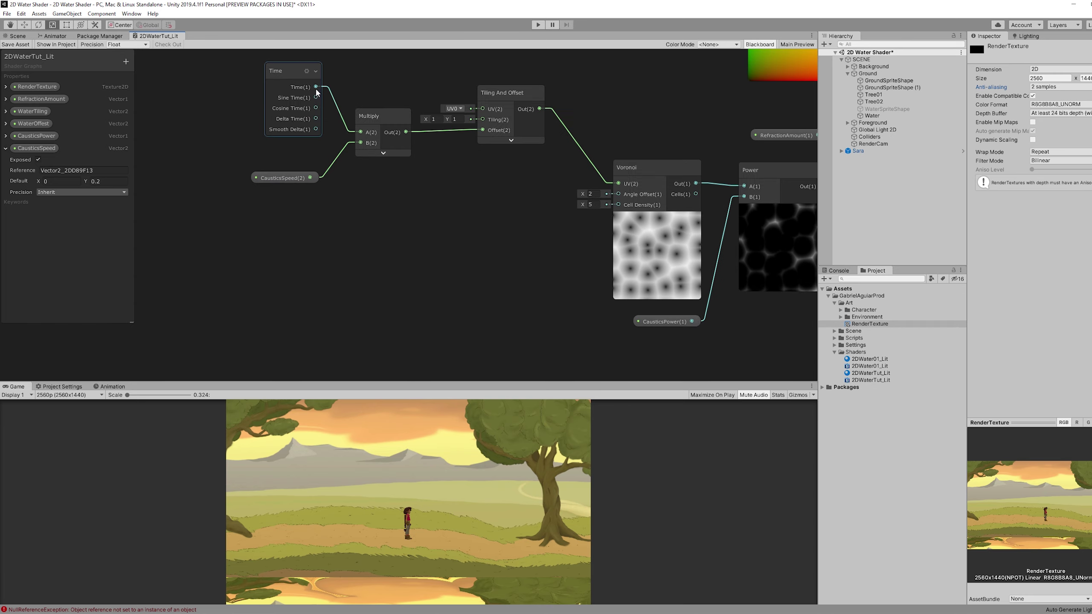
# - Create a second Multiply node below the existing one, fed by the Time output
pyautogui.moveTo(316, 87); pyautogui.dragTo(363, 266)
pyautogui.write('mult')
pyautogui.press('Return')
pyautogui.moveTo(312, 265); pyautogui.dragTo(350, 245, button='middle')
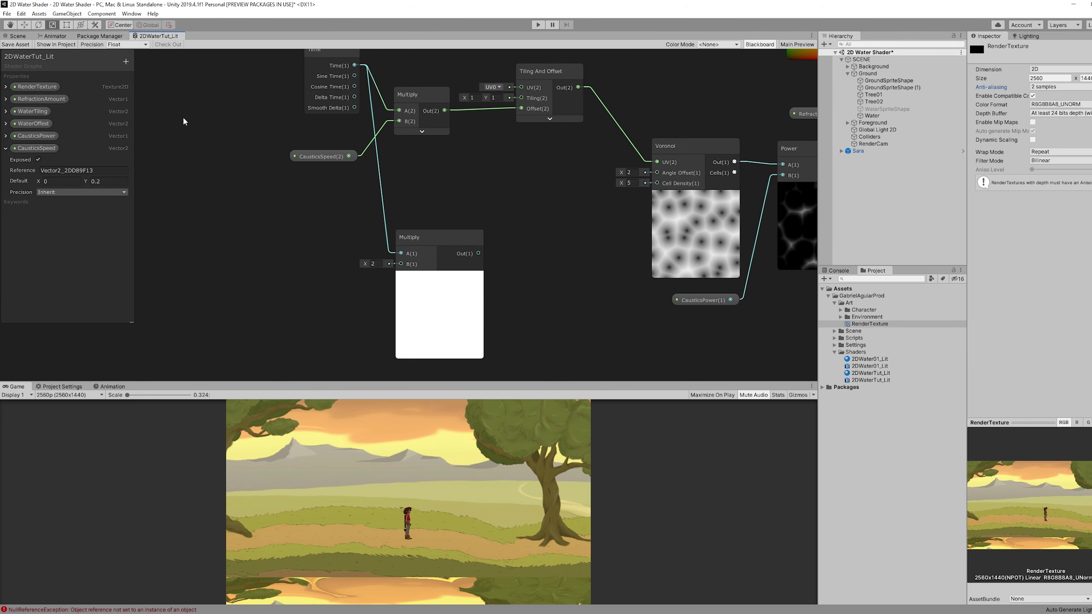
# - Add a Vector1 property named CausticsMovement and connect it to the B input of the second Multiply node
pyautogui.click(126, 61)
pyautogui.click(151, 73)
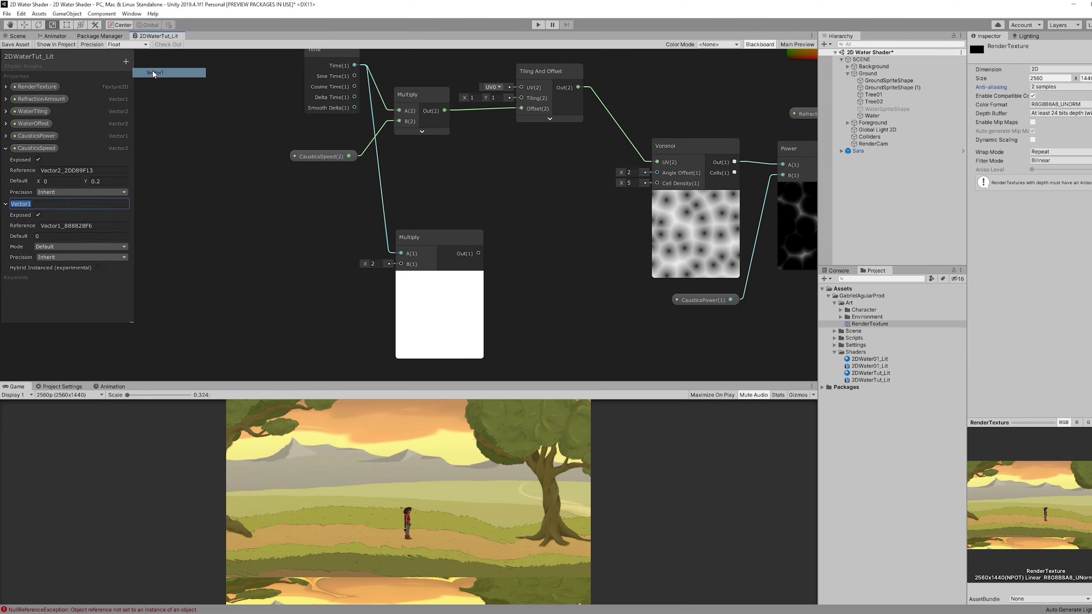
pyautogui.write('CausticsMovement')
pyautogui.press('Return')
pyautogui.moveTo(81, 201); pyautogui.dragTo(401, 264)
pyautogui.moveTo(378, 278); pyautogui.dragTo(338, 272)
# - Feed the second Multiply output into Voronoi's Angle Offset and set the CausticsMovement default to 1
pyautogui.moveTo(480, 254); pyautogui.dragTo(655, 168)
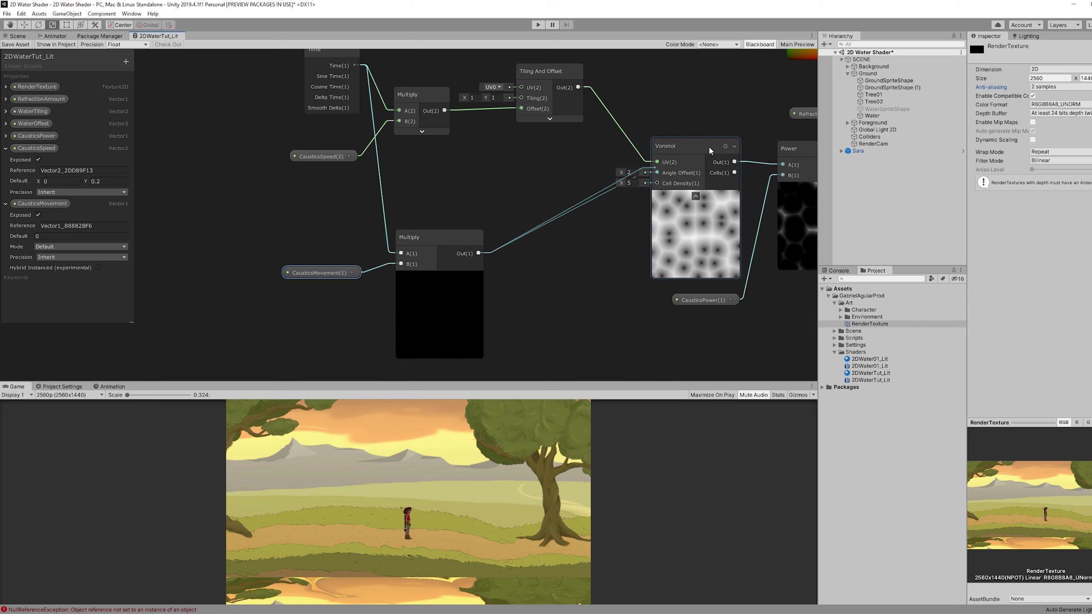
pyautogui.moveTo(685, 233); pyautogui.dragTo(589, 221, button='middle')
pyautogui.click(57, 236)
pyautogui.write('1')
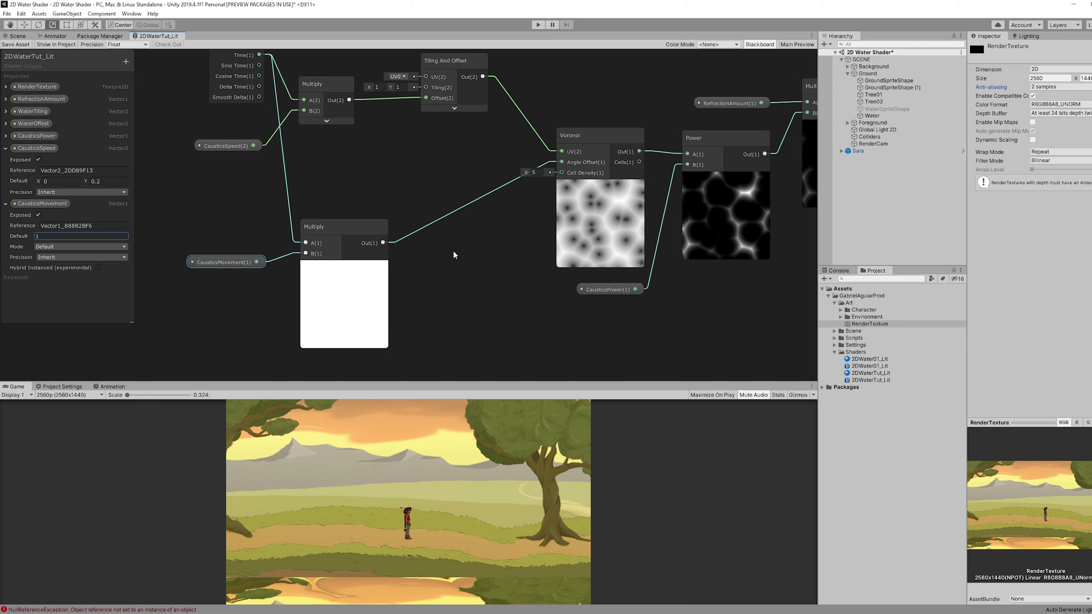
pyautogui.moveTo(795, 150); pyautogui.dragTo(659, 162, button='middle')
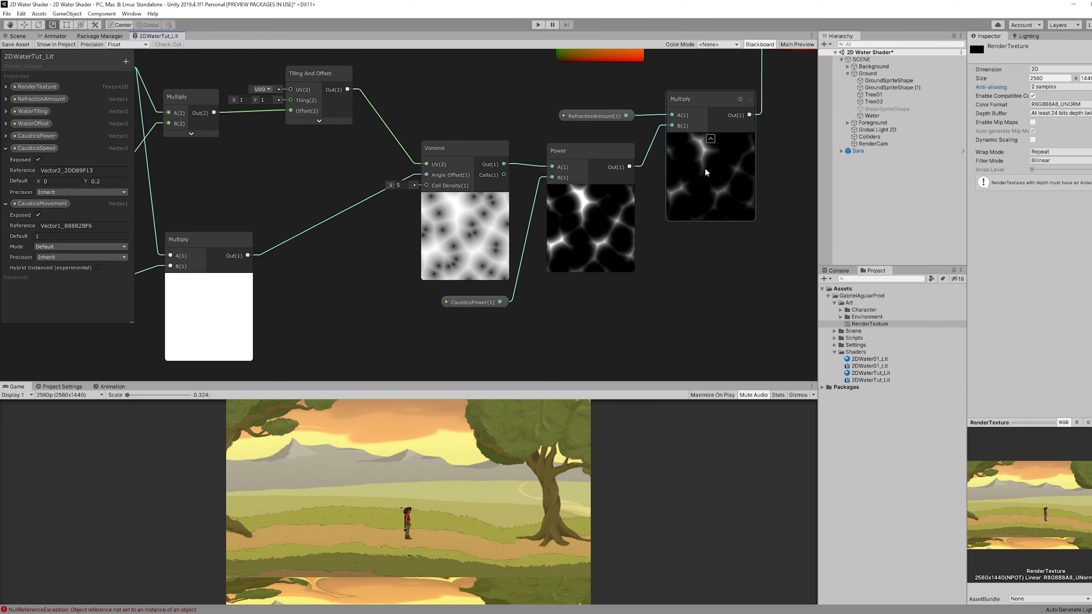
pyautogui.moveTo(723, 225); pyautogui.dragTo(669, 262, button='middle')
pyautogui.scroll(-2, 669, 262)
pyautogui.click(677, 242)
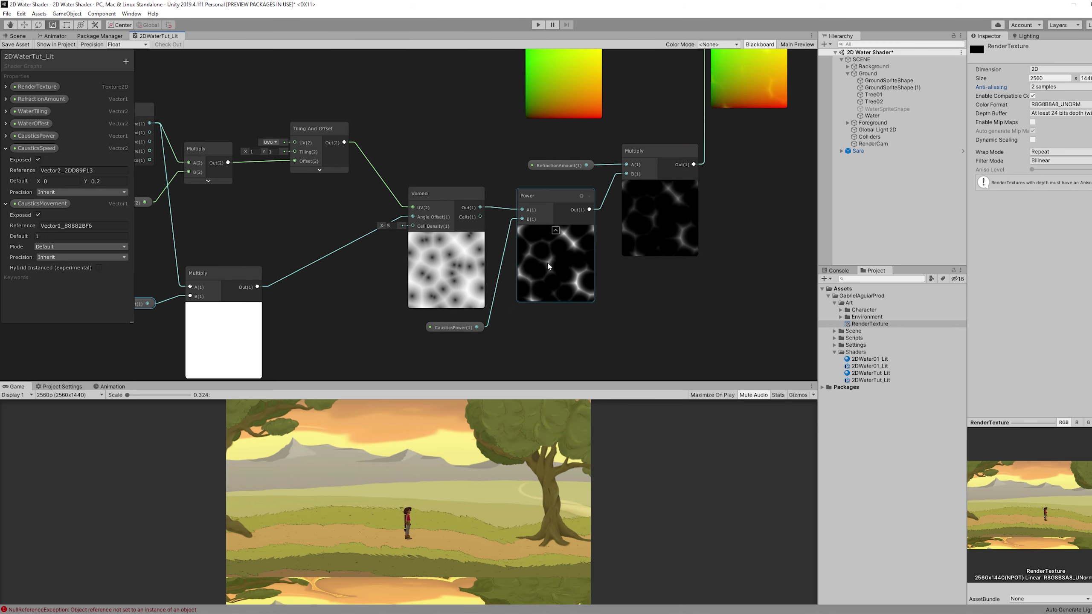
pyautogui.moveTo(390, 286); pyautogui.dragTo(548, 252, button='middle')
pyautogui.click(262, 261)
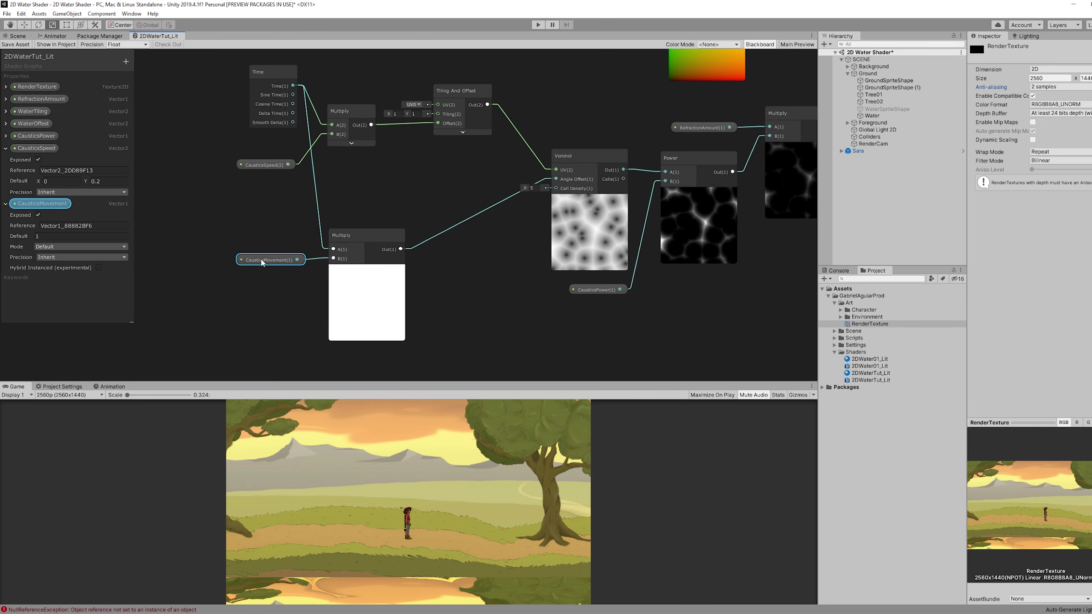
# - Add a Vector1 property named CausticsScale and connect it to Voronoi's Cell Density input
pyautogui.click(126, 61)
pyautogui.click(144, 66)
pyautogui.write('CausticsScale')
pyautogui.press('Return')
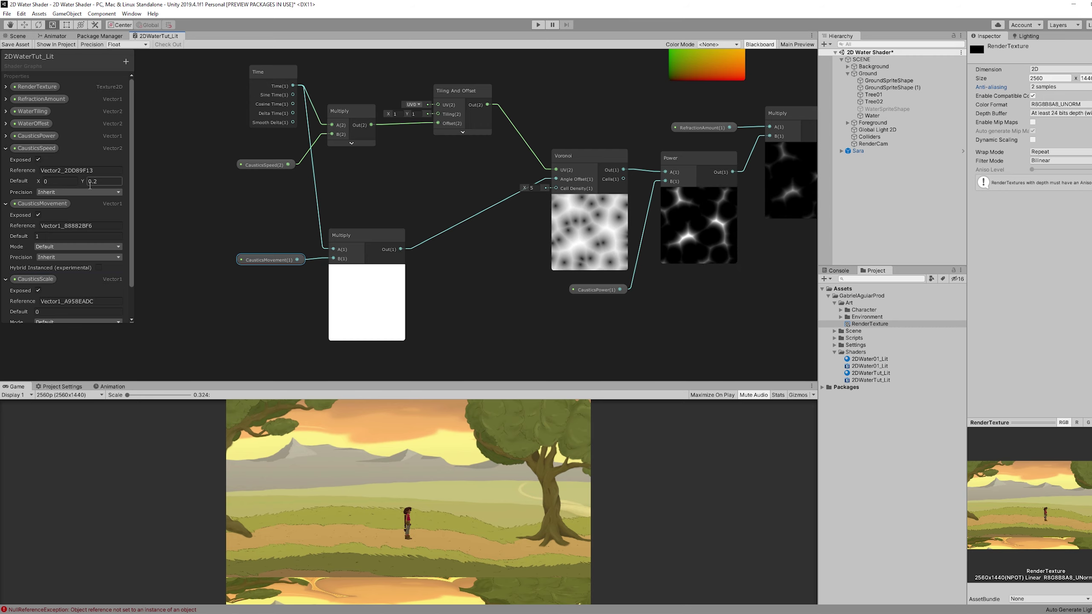
pyautogui.moveTo(42, 281); pyautogui.dragTo(523, 198)
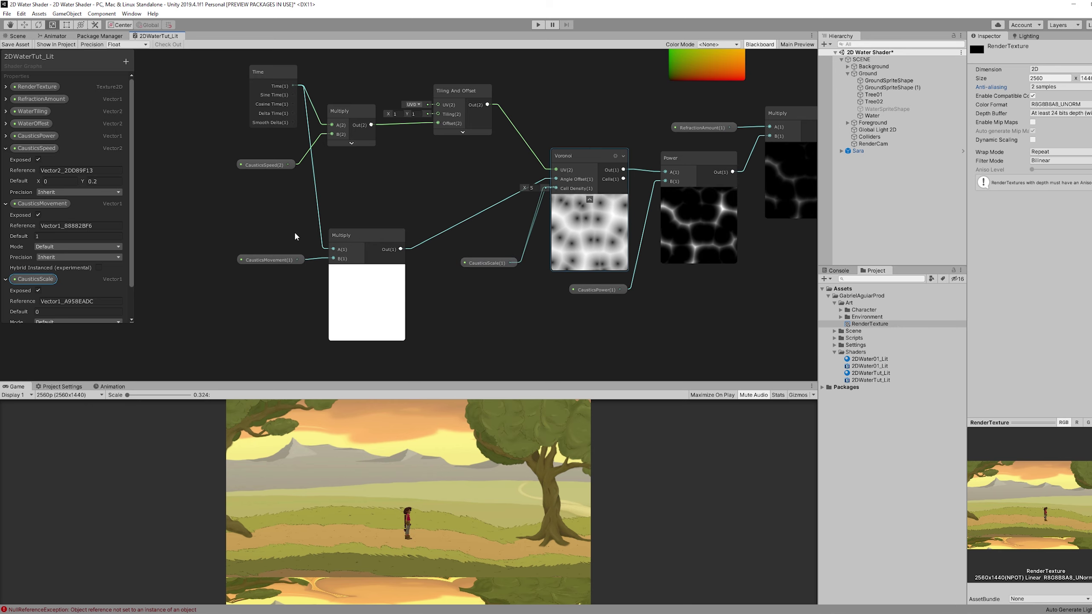
# - Set the CausticsScale default to 6 and collapse the expanded properties in the blackboard
pyautogui.scroll(-2, 61, 289)
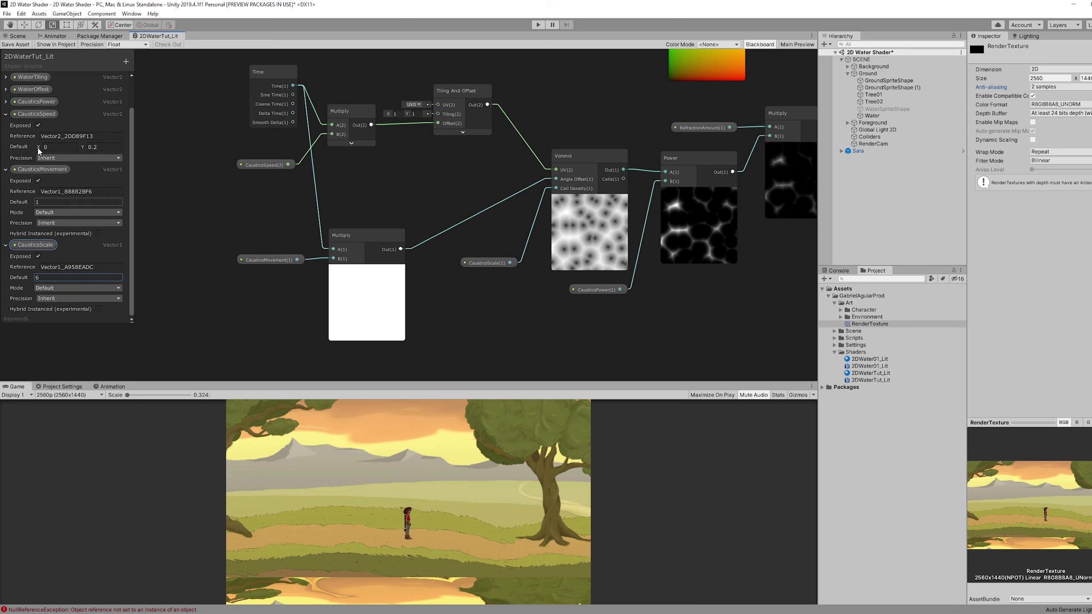
pyautogui.click(5, 114)
pyautogui.scroll(-3, 422, 190)
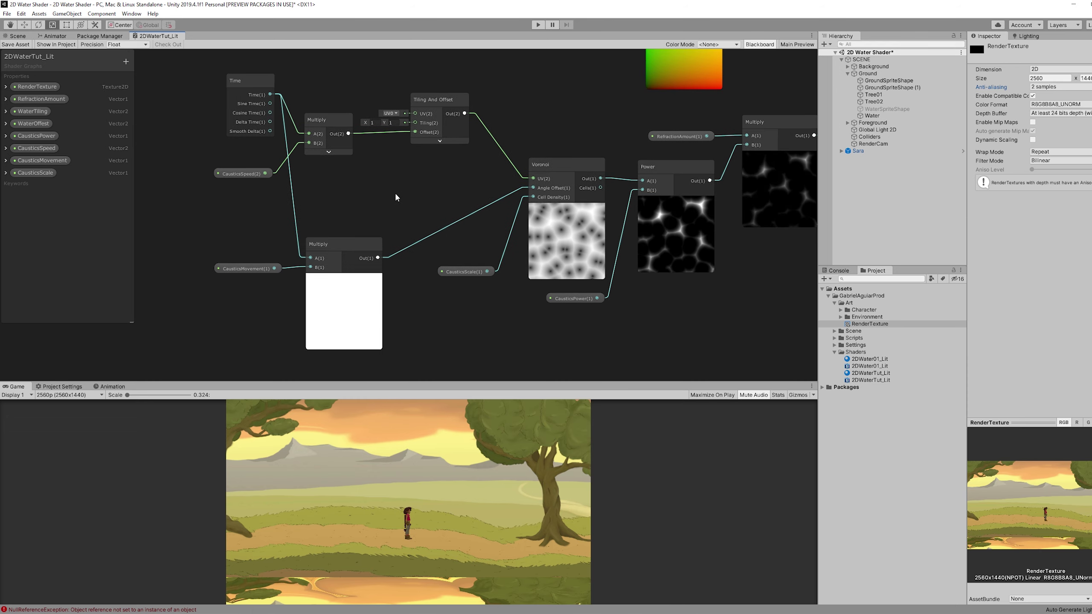
pyautogui.moveTo(425, 196); pyautogui.dragTo(157, 285, button='middle')
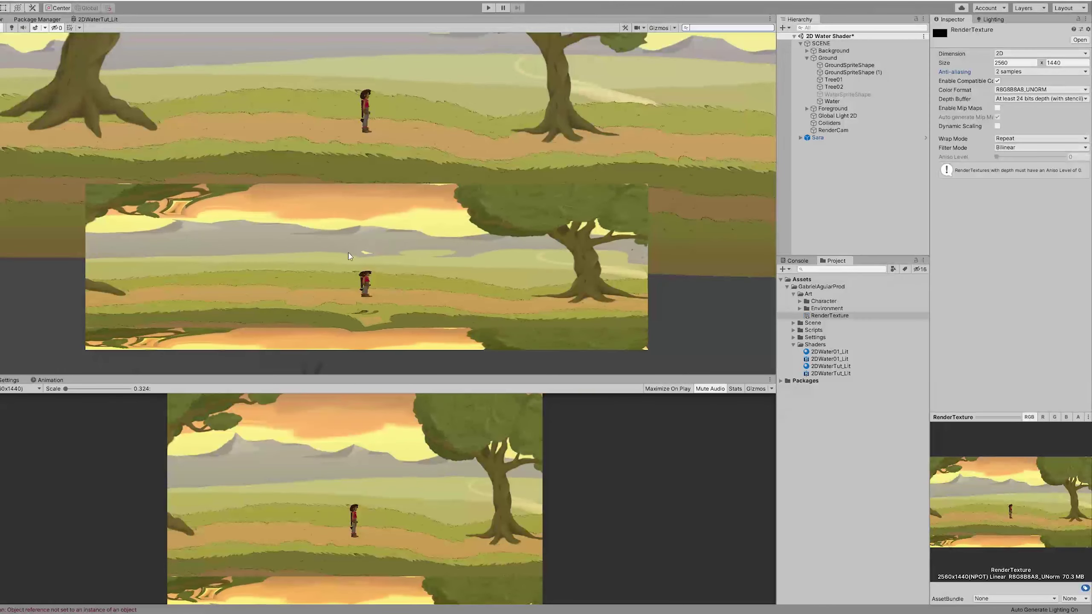
# - On the Water object's material, set WaterTiling Y to -1 and WaterOffest Y to 0.07
pyautogui.click(832, 101)
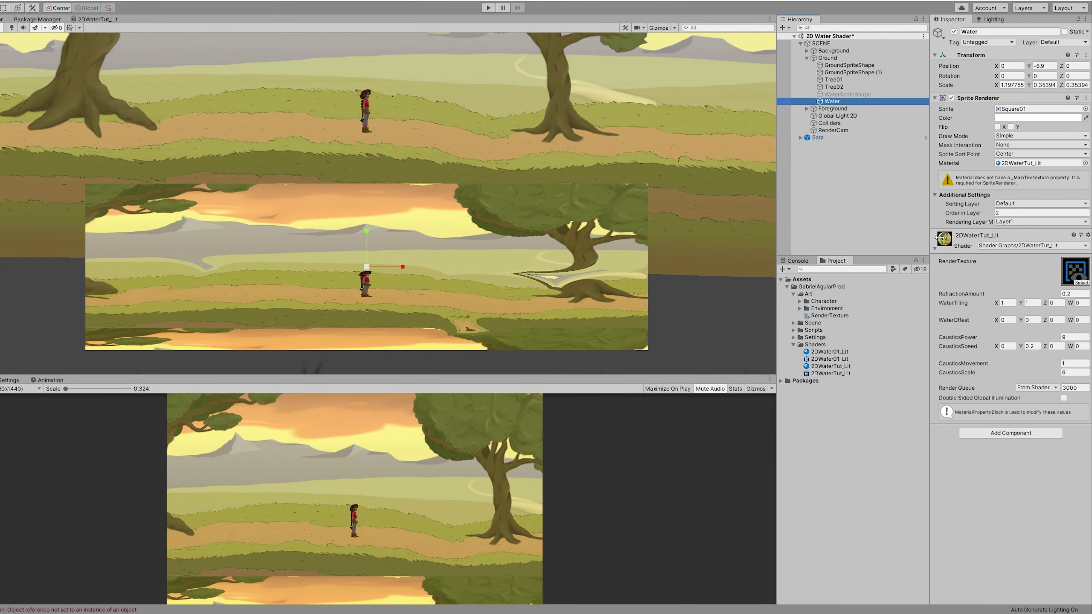
pyautogui.click(1032, 303)
pyautogui.write('-1')
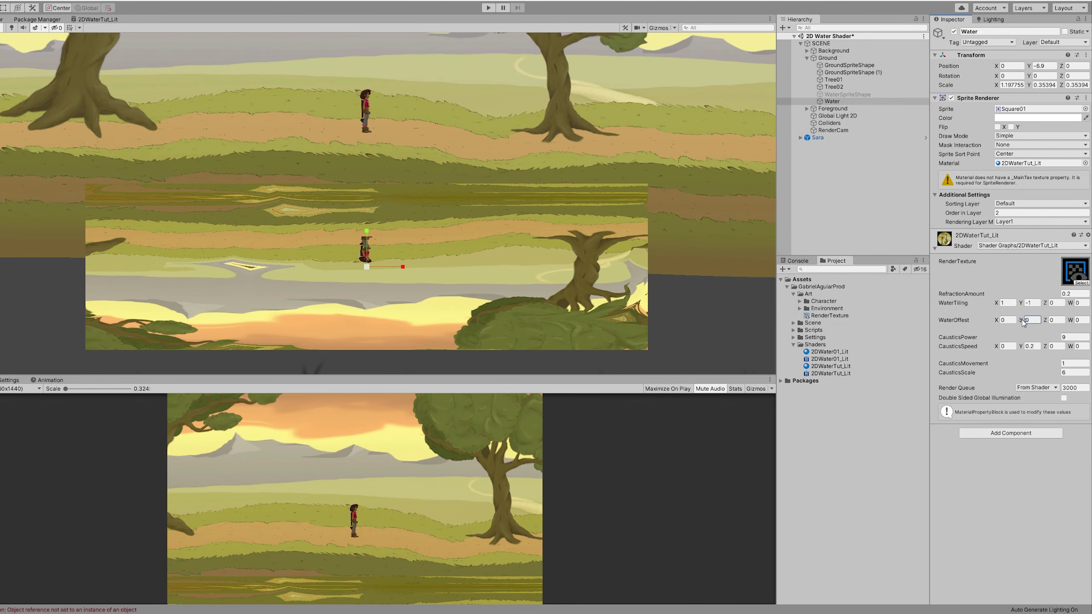
pyautogui.moveTo(1023, 320); pyautogui.dragTo(1046, 317)
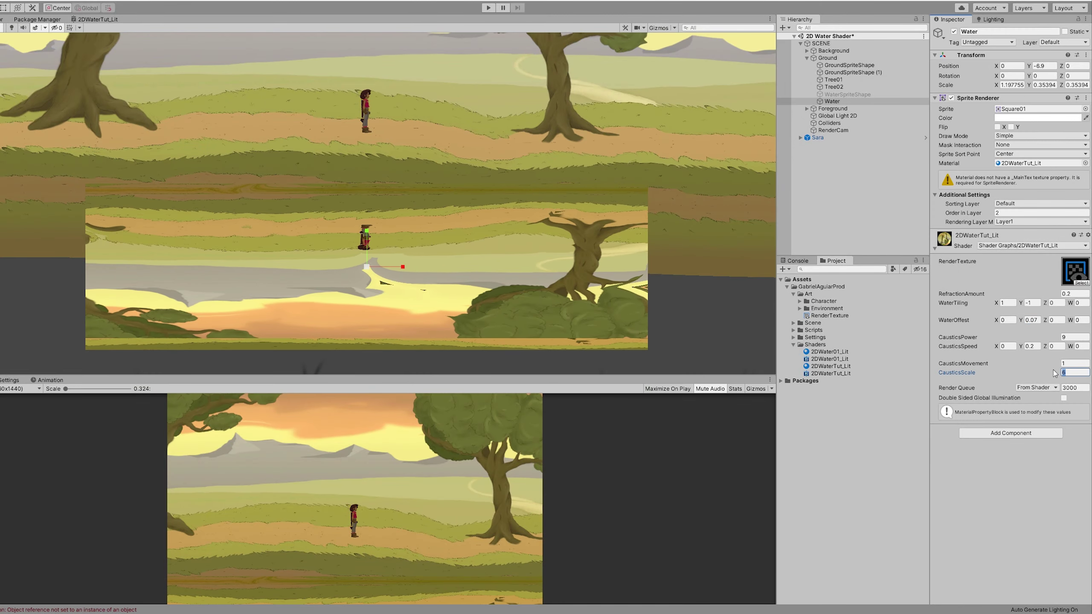
# - Set the Water material's CausticsScale to 15 and its CausticsSpeed Y to 0.01
pyautogui.write('15')
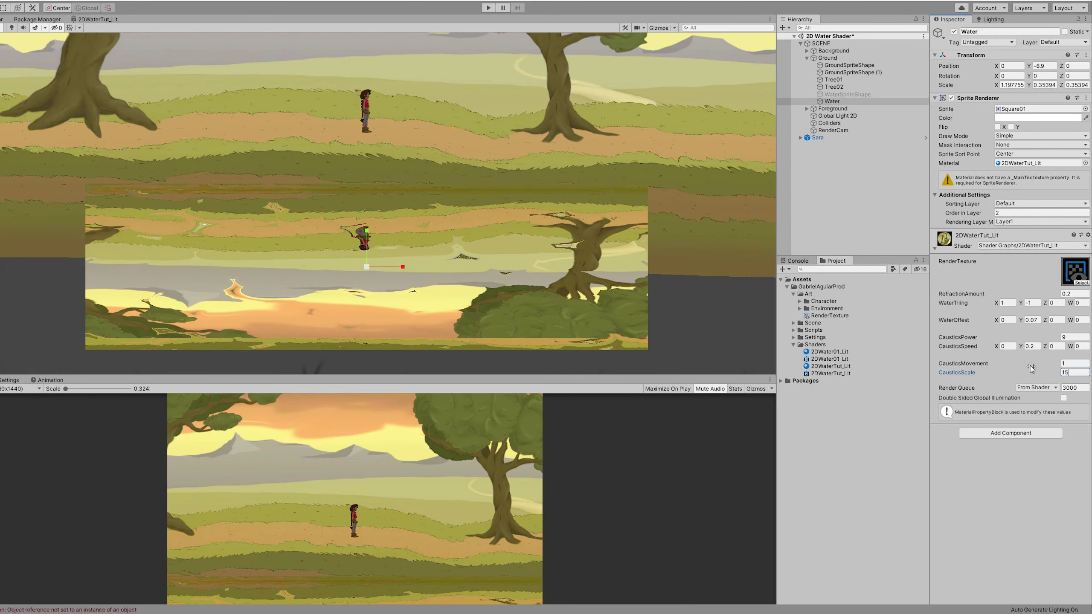
pyautogui.click(593, 297)
pyautogui.doubleClick(1039, 346)
pyautogui.write('.01')
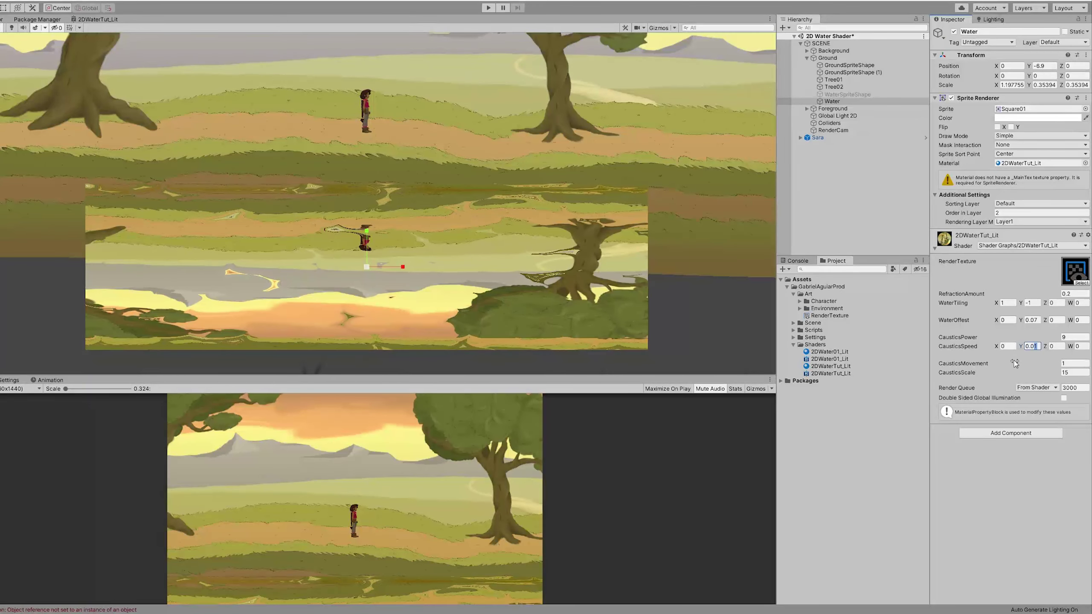
# - Return to the 2DWaterTut_Lit graph and add a Color property named WaterColor in HDR mode with a white default
pyautogui.click(95, 19)
pyautogui.moveTo(532, 217); pyautogui.dragTo(453, 292, button='middle')
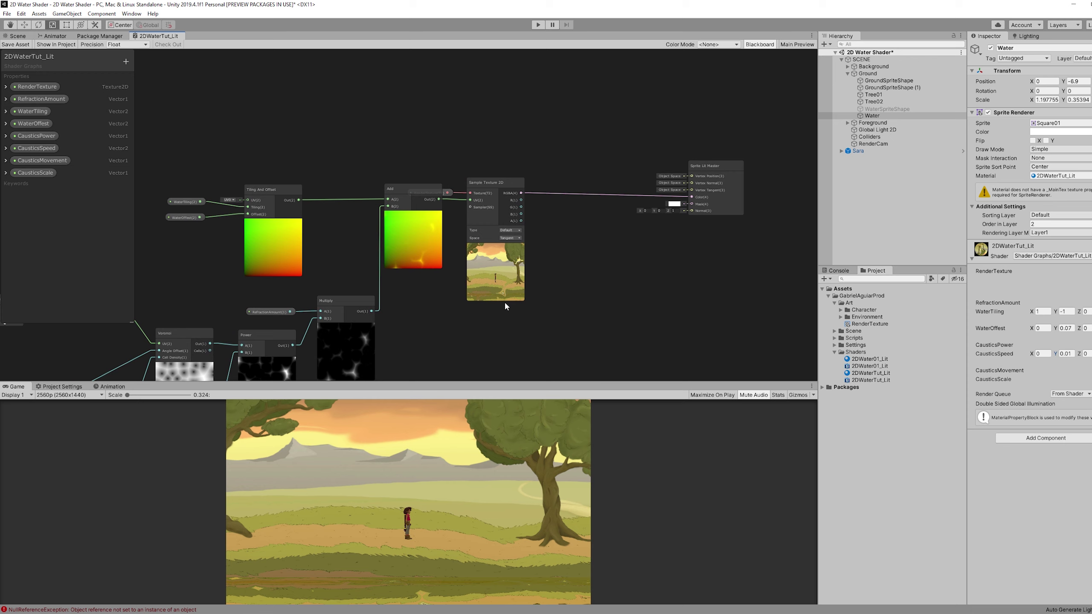
pyautogui.scroll(2, 507, 113)
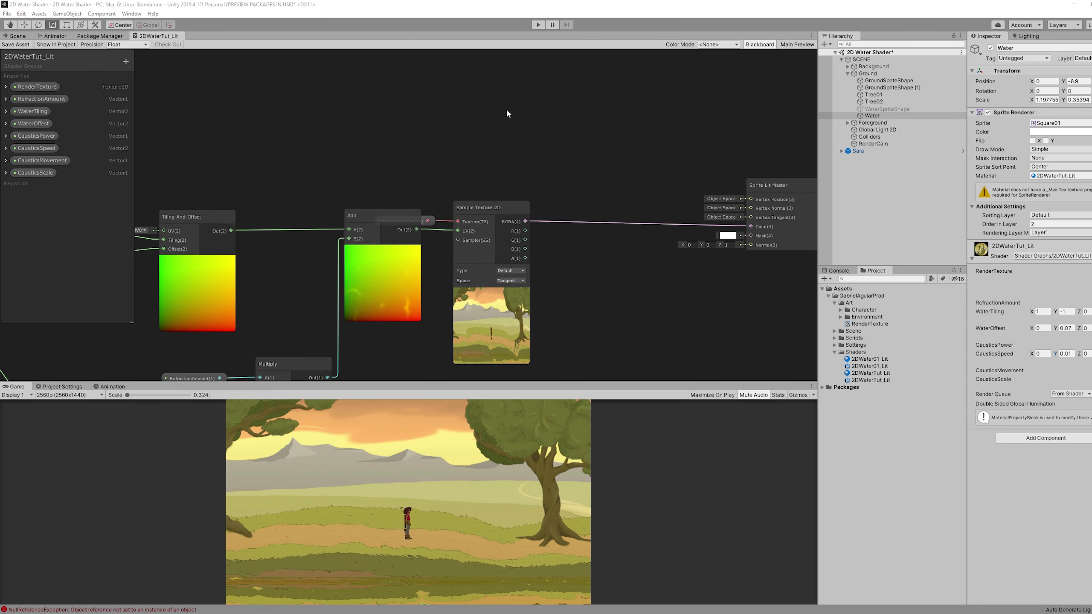
pyautogui.click(125, 62)
pyautogui.click(147, 104)
pyautogui.write('WaterColor')
pyautogui.press('Return')
pyautogui.click(79, 231)
pyautogui.click(61, 248)
pyautogui.click(99, 218)
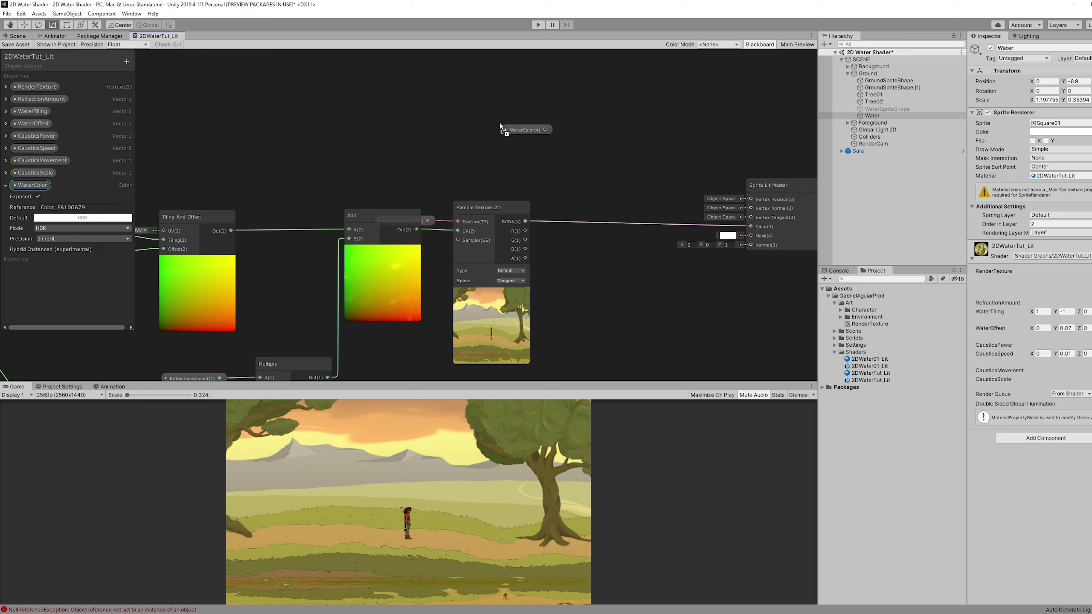
# - Multiply WaterColor by the Sample Texture 2D RGBA in a new Multiply node and feed the result into Sprite Lit Master's Color
pyautogui.moveTo(501, 127); pyautogui.dragTo(581, 172)
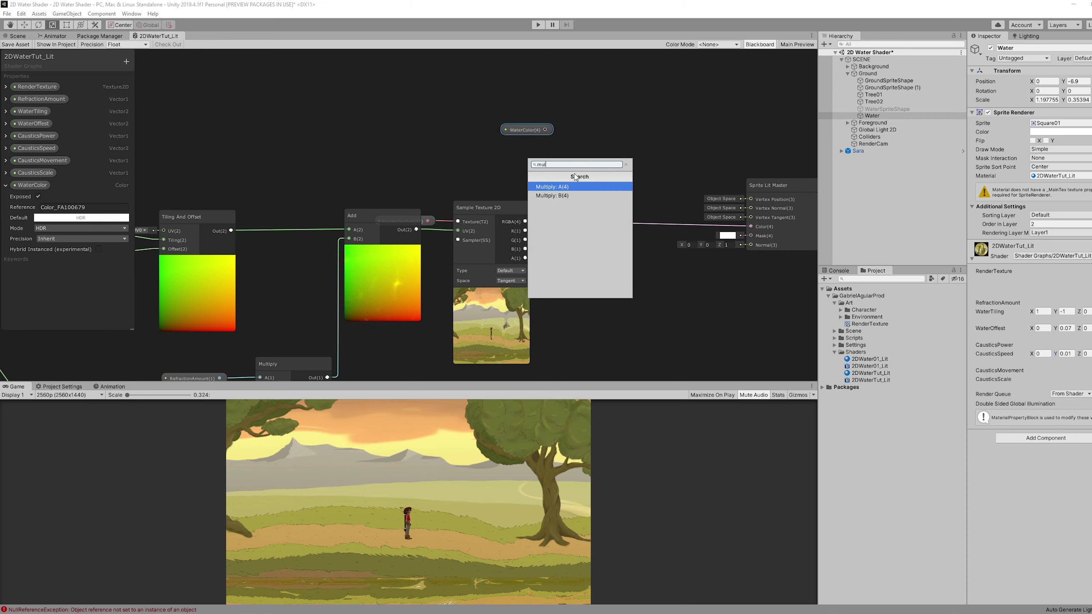
pyautogui.click(567, 183)
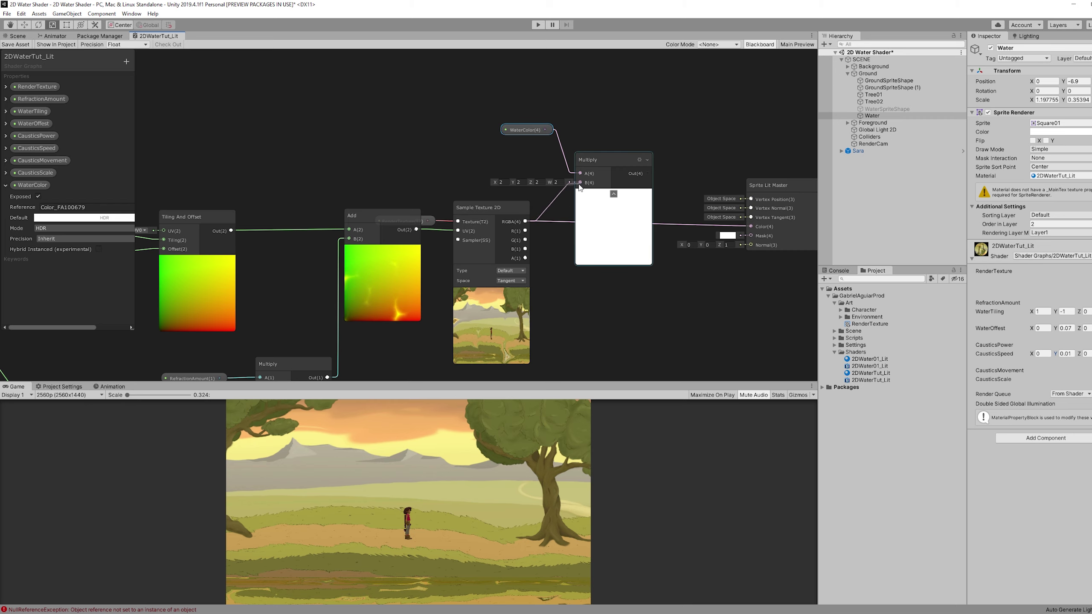
pyautogui.moveTo(580, 185); pyautogui.dragTo(587, 182)
pyautogui.moveTo(535, 132); pyautogui.dragTo(512, 161)
pyautogui.moveTo(569, 222); pyautogui.dragTo(360, 212, button='middle')
pyautogui.moveTo(566, 180); pyautogui.dragTo(727, 150)
# - Collapse the RefractionAmount Multiply preview and create another Multiply node with its B input fed by the Power output
pyautogui.moveTo(590, 263); pyautogui.dragTo(565, 201, button='middle')
pyautogui.moveTo(443, 297); pyautogui.dragTo(548, 253, button='middle')
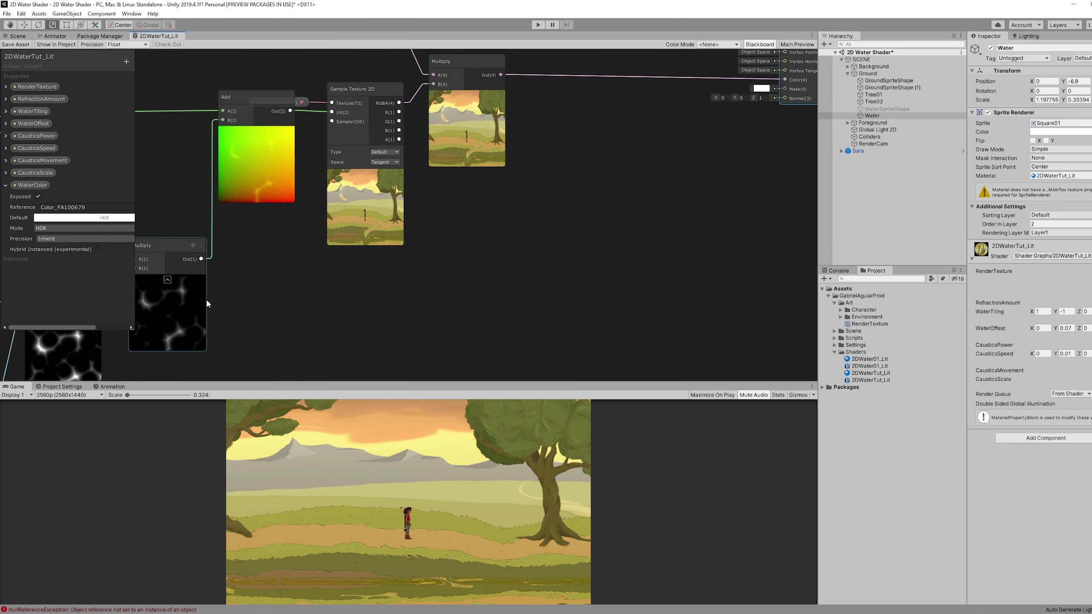
pyautogui.scroll(-2, 342, 307)
pyautogui.moveTo(303, 307); pyautogui.dragTo(467, 257, button='middle')
pyautogui.click(380, 235)
pyautogui.scroll(2, 466, 257)
pyautogui.moveTo(217, 278); pyautogui.dragTo(801, 261)
pyautogui.write('mul')
pyautogui.click(775, 293)
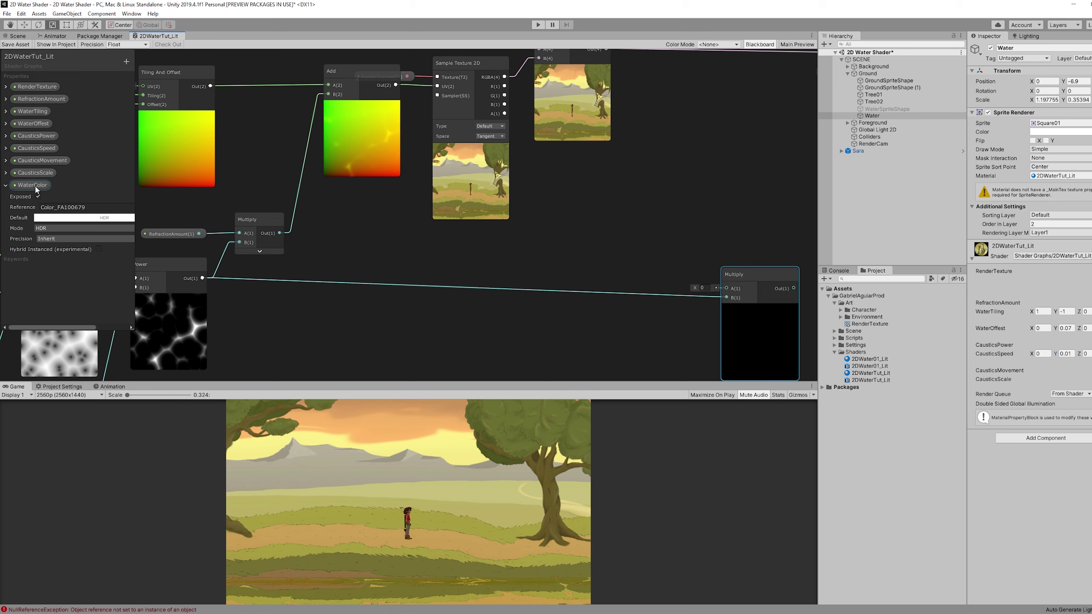
# - Move WaterColor directly below RefractionAmount in the property list and add a Color property named CausticsColor
pyautogui.moveTo(39, 185); pyautogui.dragTo(47, 111)
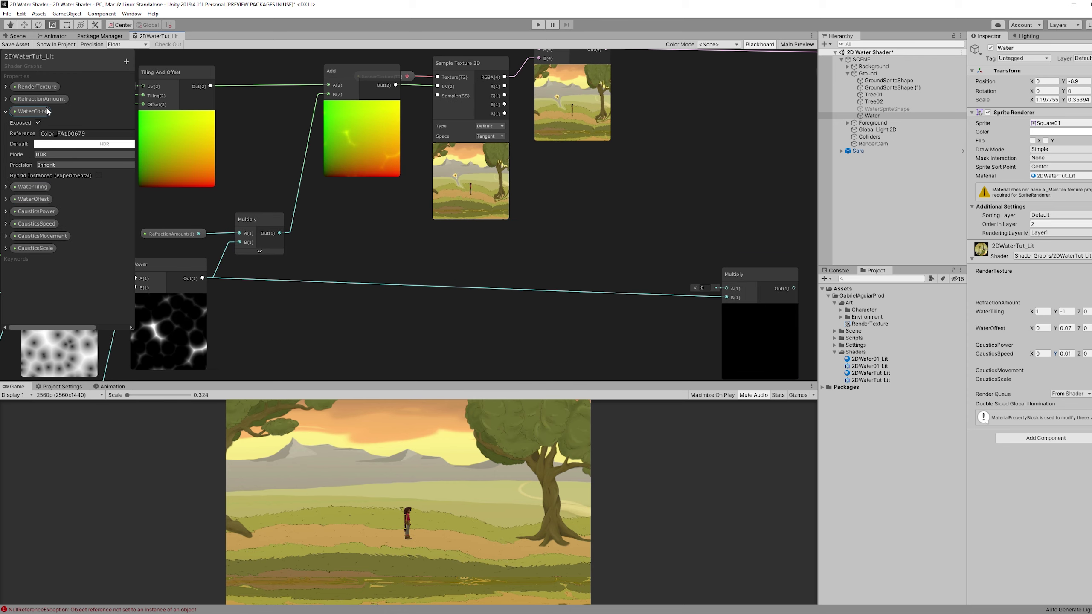
pyautogui.click(5, 111)
pyautogui.click(124, 62)
pyautogui.click(147, 105)
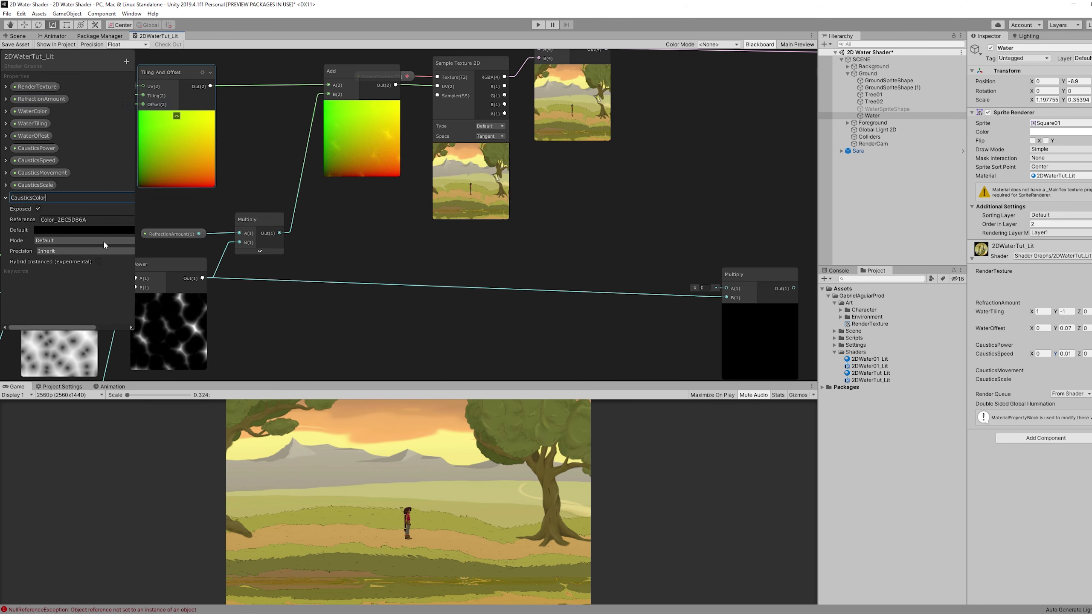
pyautogui.write('CausticsColor')
pyautogui.press('Return')
# - Set CausticsColor to HDR mode with a white default color
pyautogui.click(61, 260)
pyautogui.click(82, 230)
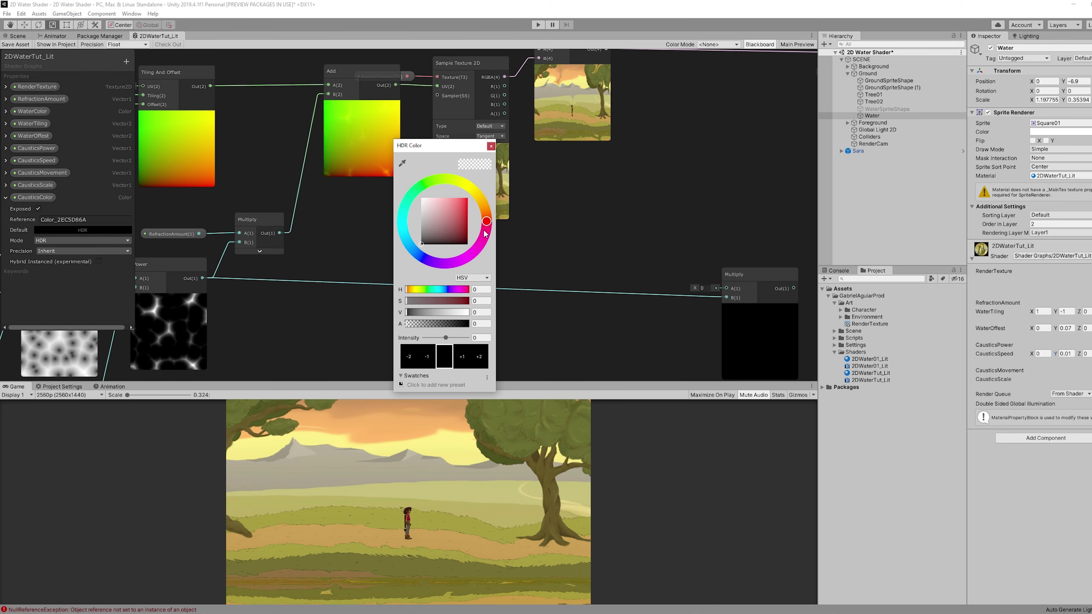
pyautogui.click(491, 146)
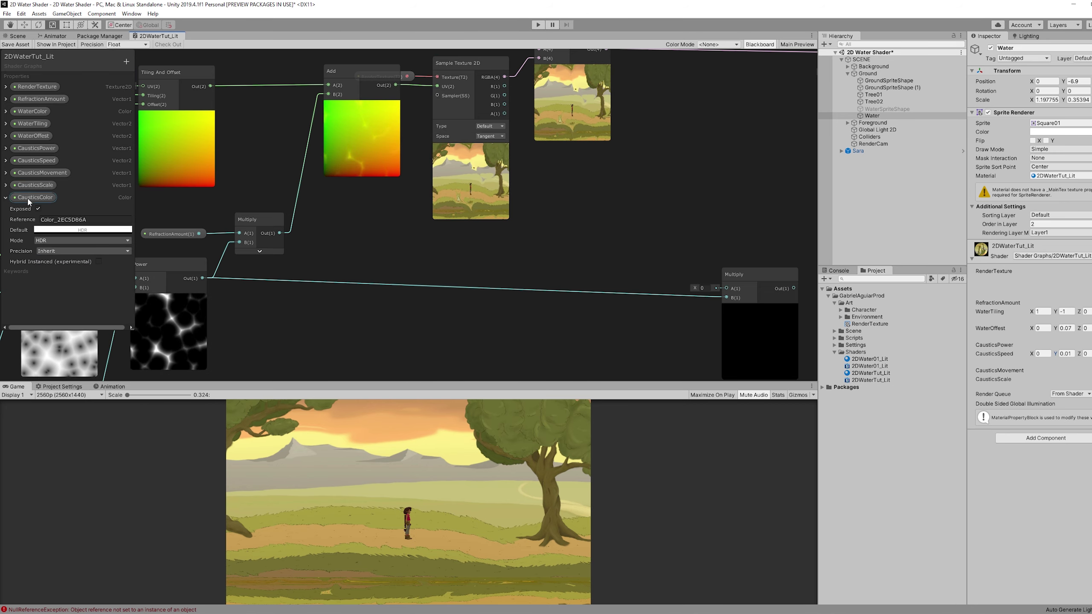
# - Connect CausticsColor to the caustics Multiply, and combine its output with the WaterColor Multiply output in a new Add node
pyautogui.moveTo(639, 284); pyautogui.dragTo(727, 289)
pyautogui.moveTo(728, 256); pyautogui.dragTo(434, 326, button='middle')
pyautogui.moveTo(435, 328); pyautogui.dragTo(448, 195)
pyautogui.press('space')
pyautogui.write('add')
pyautogui.click(422, 175)
pyautogui.moveTo(293, 102); pyautogui.dragTo(447, 183)
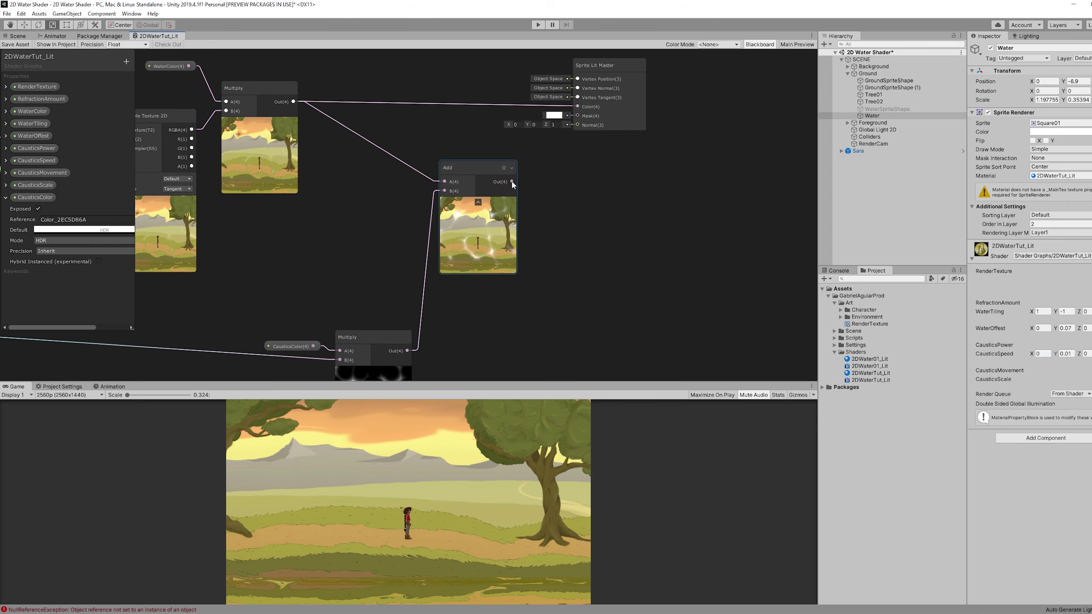
# - Connect the Add output to Sprite Lit Master's Color, line up the Add node with the others and save the shader asset
pyautogui.moveTo(517, 128); pyautogui.dragTo(583, 106)
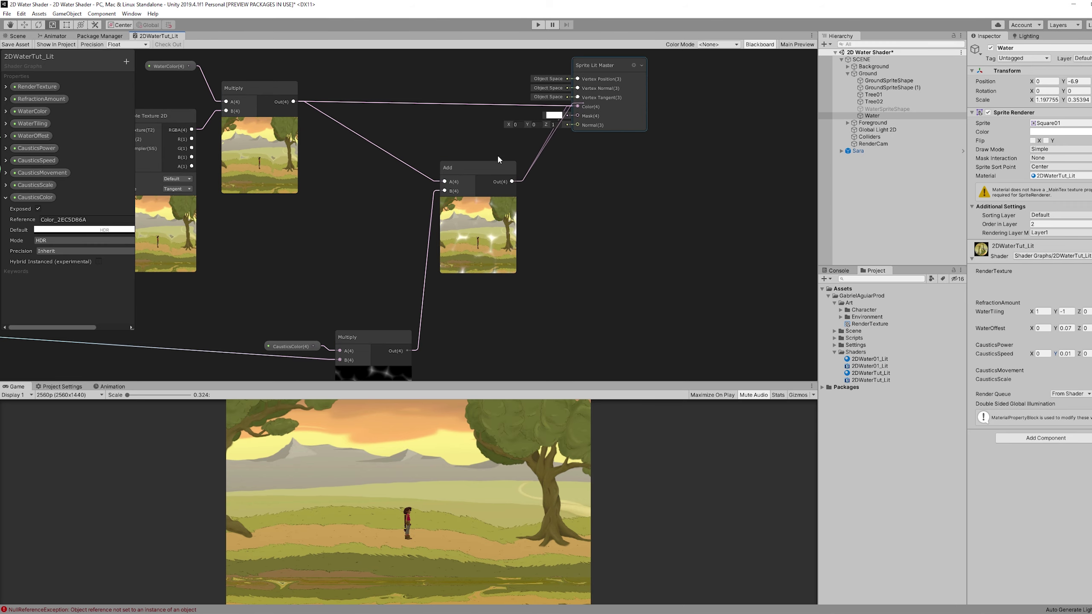
pyautogui.moveTo(492, 167); pyautogui.dragTo(494, 90)
pyautogui.moveTo(320, 345); pyautogui.dragTo(404, 277, button='middle')
pyautogui.click(20, 45)
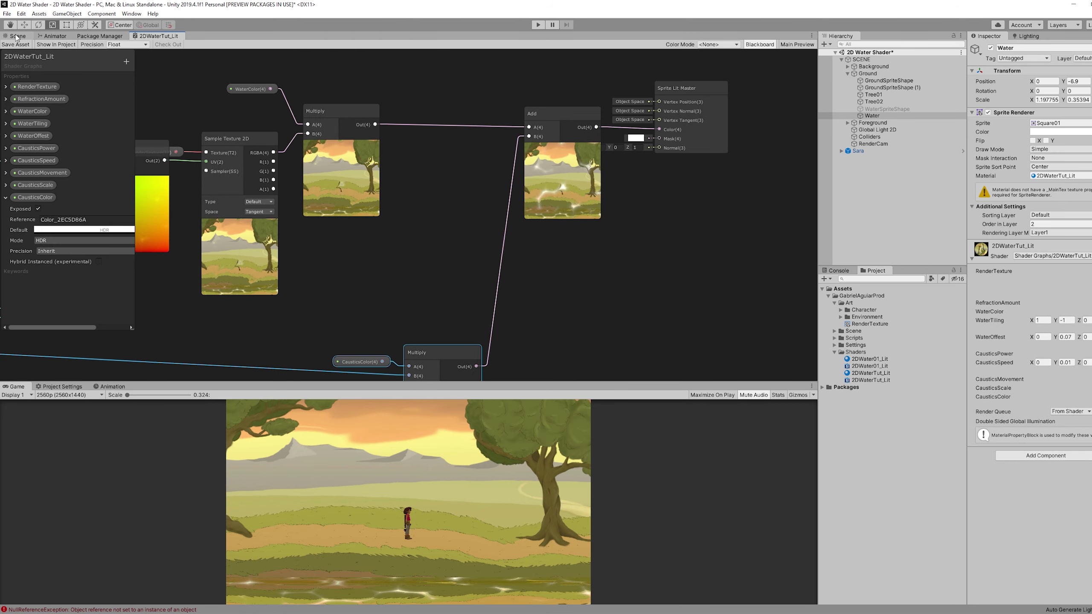
# - Set the water material's CausticsColor to light blue with hue 220, saturation 73, alpha 100 and intensity 1.4
pyautogui.click(17, 36)
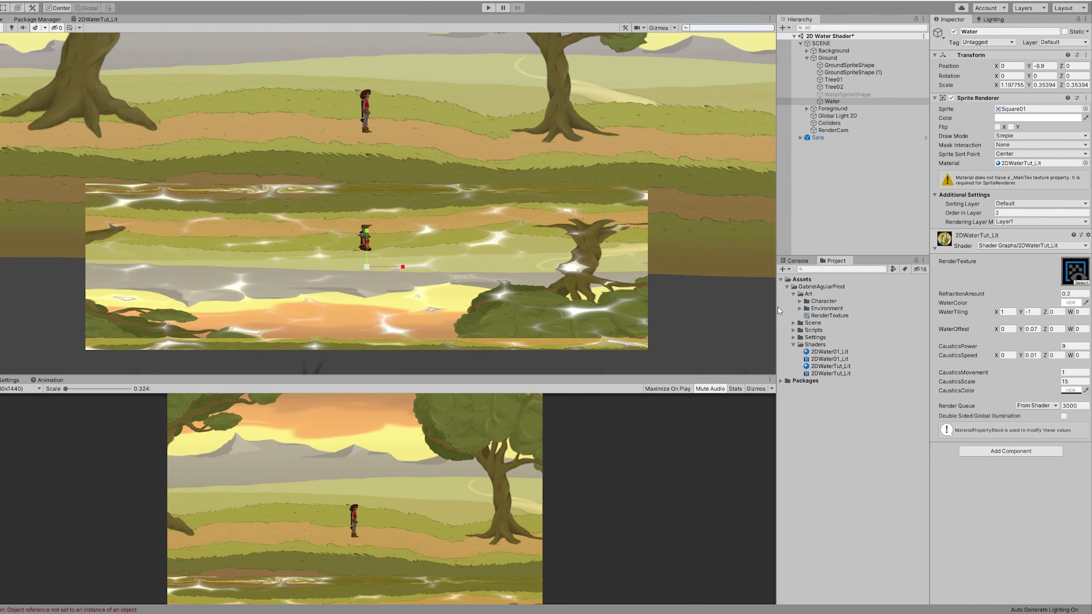
pyautogui.click(1071, 390)
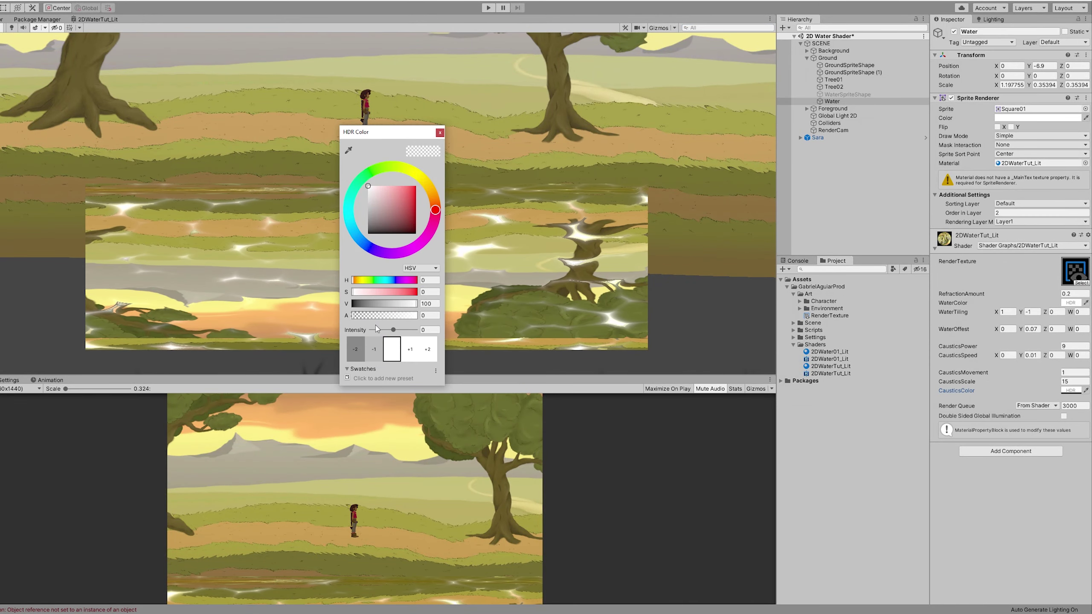
pyautogui.moveTo(354, 315); pyautogui.dragTo(450, 313)
pyautogui.moveTo(381, 133); pyautogui.dragTo(612, 121)
pyautogui.click(590, 227)
pyautogui.moveTo(627, 185); pyautogui.dragTo(635, 174)
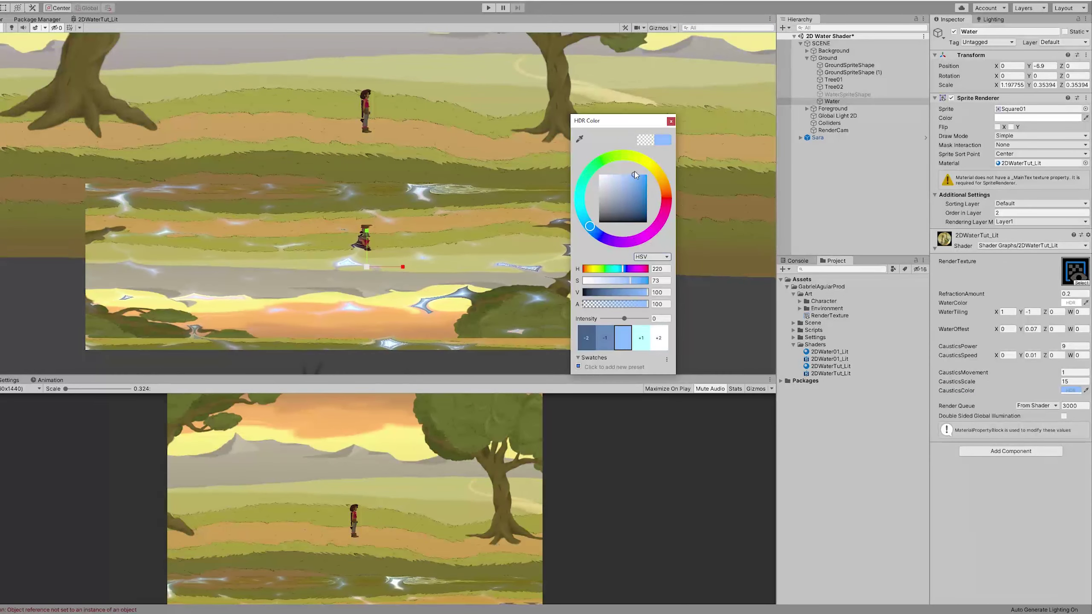
pyautogui.moveTo(624, 318); pyautogui.dragTo(628, 319)
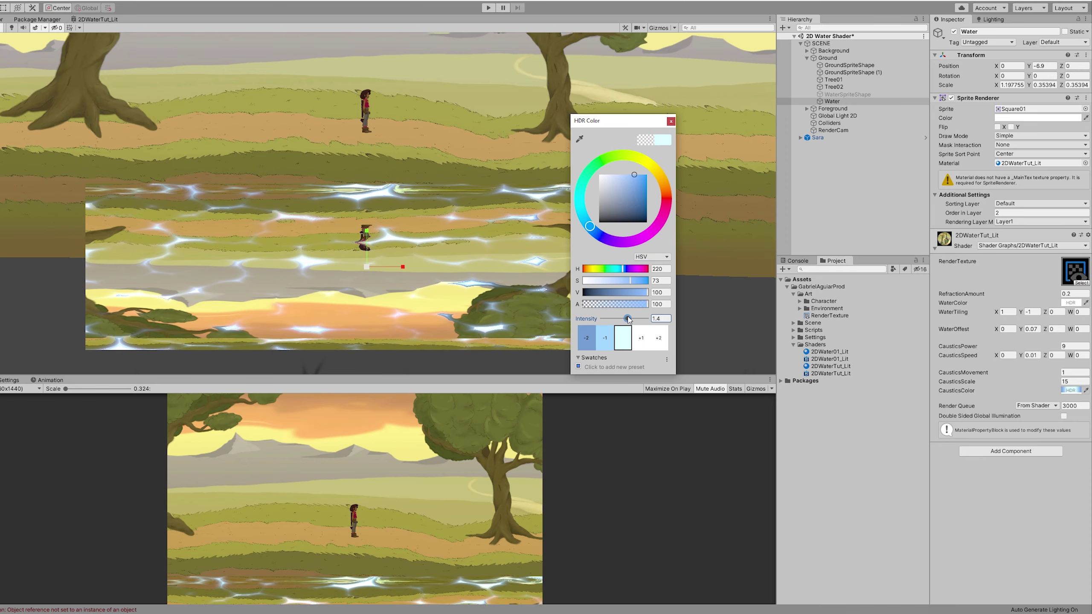
pyautogui.click(670, 122)
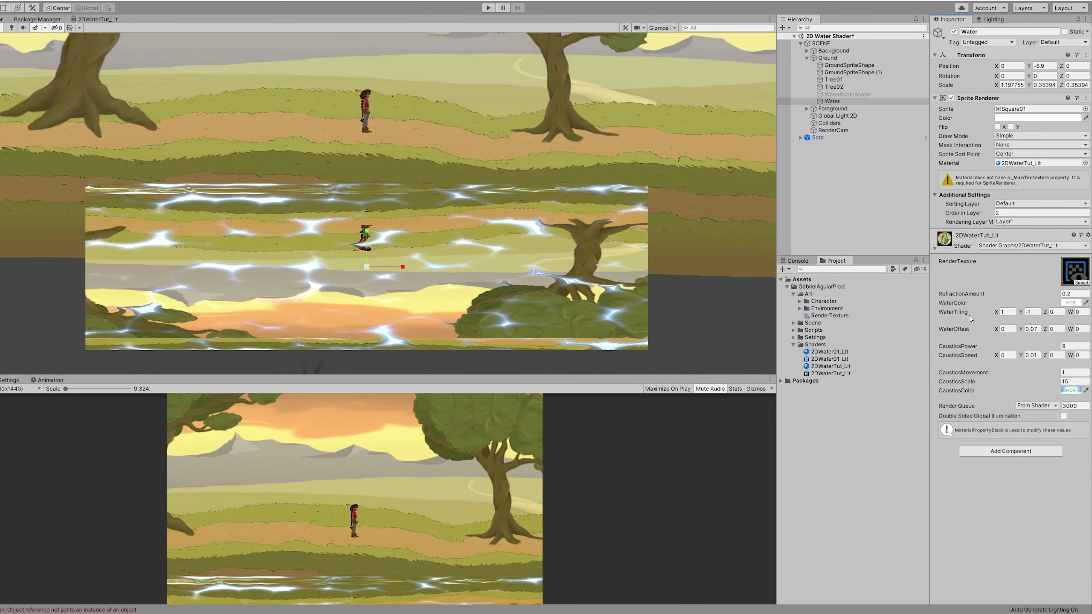
# - Set the water material's WaterColor to light blue with hue 212 and alpha 84
pyautogui.click(1071, 302)
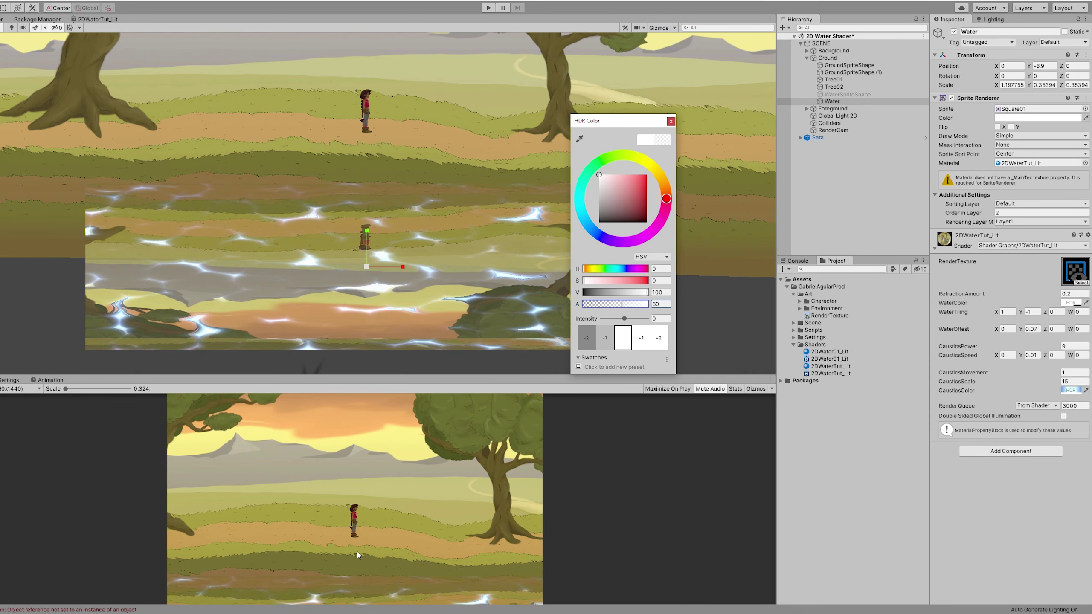
pyautogui.click(638, 305)
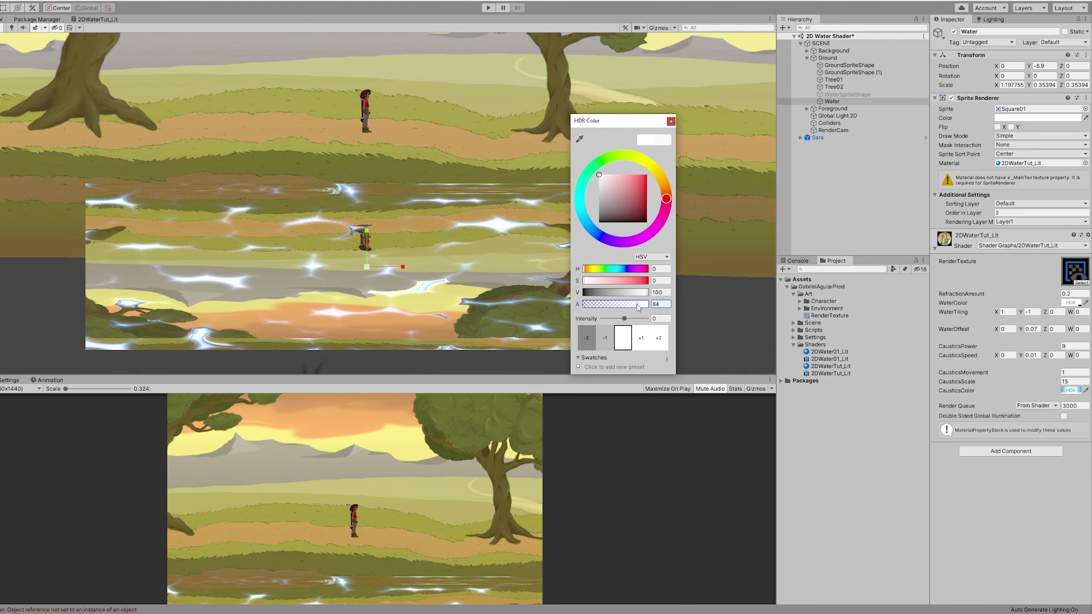
pyautogui.click(586, 221)
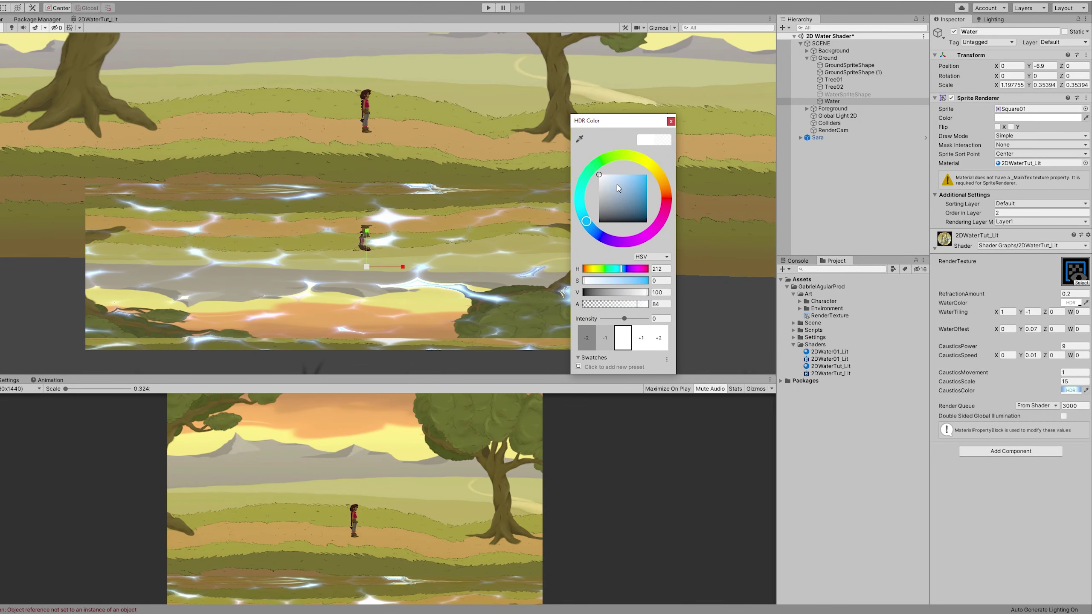
pyautogui.moveTo(617, 188)
pyautogui.mouseDown()
pyautogui.moveTo(595, 203)
pyautogui.moveTo(587, 192)
pyautogui.moveTo(580, 208)
pyautogui.moveTo(634, 176)
pyautogui.mouseUp()
pyautogui.click(672, 121)
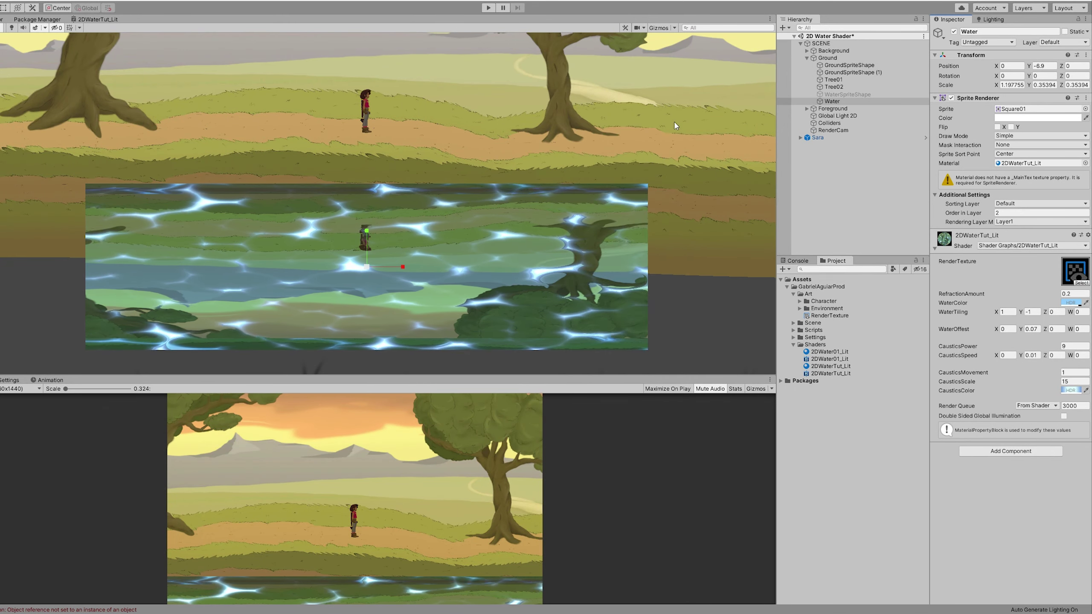
pyautogui.moveTo(454, 376); pyautogui.dragTo(453, 246)
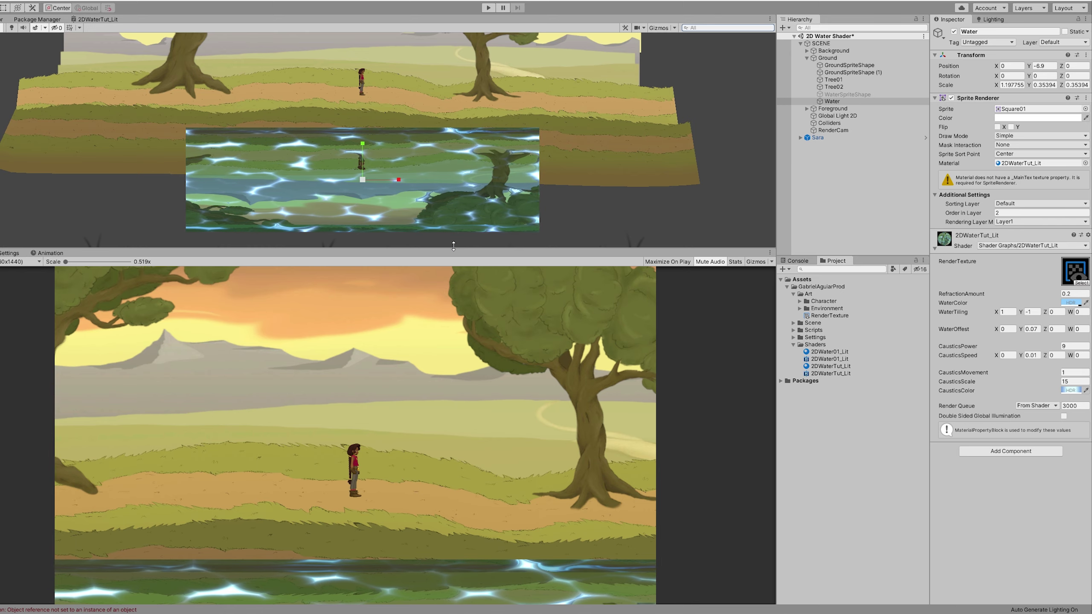
pyautogui.moveTo(454, 246); pyautogui.dragTo(454, 354)
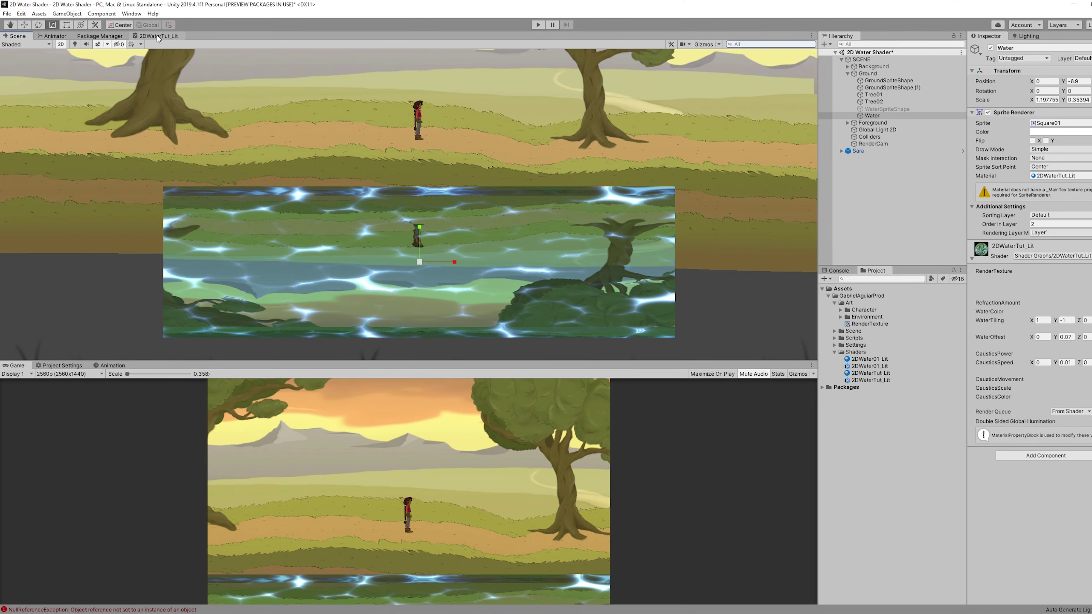
# - In the 2DWaterTut_Lit graph, add a UV node above the existing nodes and feed its output into a new Split node
pyautogui.click(158, 36)
pyautogui.moveTo(302, 237); pyautogui.dragTo(375, 258, button='middle')
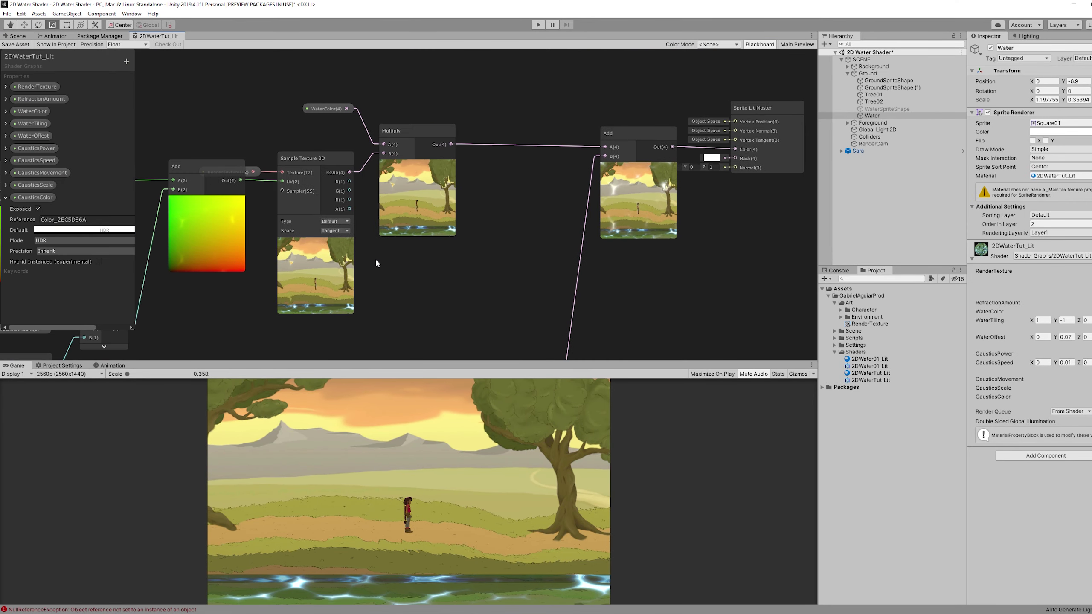
pyautogui.moveTo(507, 63); pyautogui.dragTo(736, 232, button='middle')
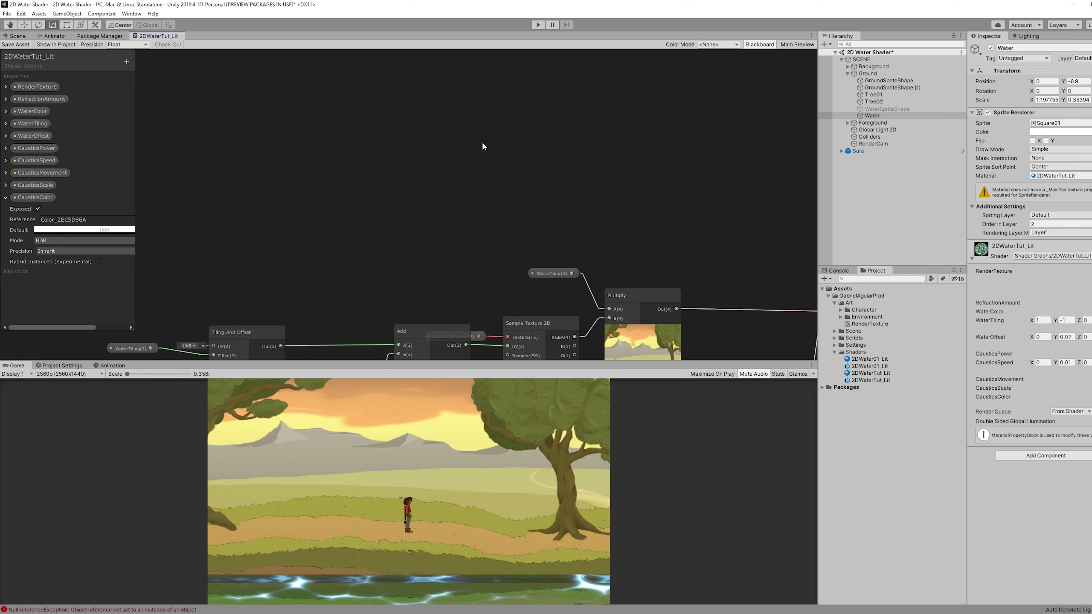
pyautogui.press('space')
pyautogui.write('uv')
pyautogui.press('Return')
pyautogui.moveTo(541, 161); pyautogui.dragTo(523, 126)
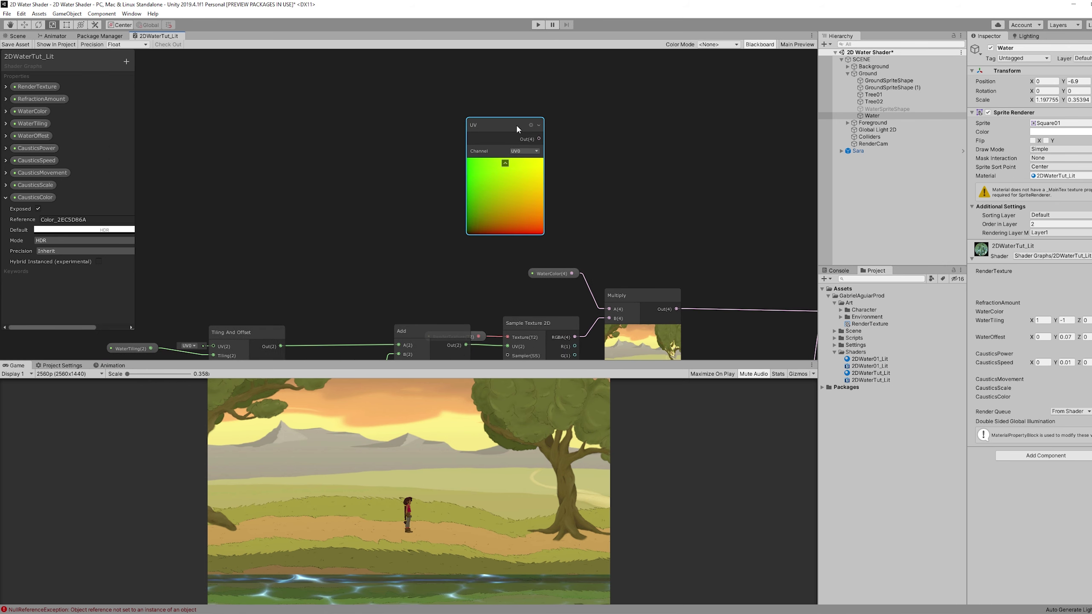
pyautogui.moveTo(633, 124); pyautogui.dragTo(575, 131)
pyautogui.write('split')
pyautogui.press('Return')
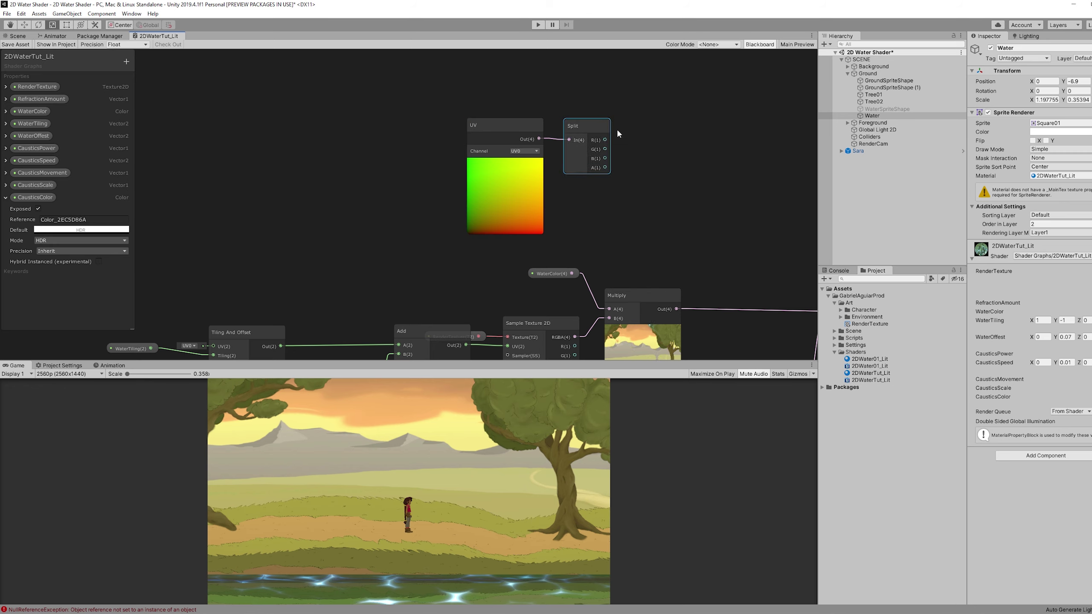
# - Connect the Split node's G output to input A of a new Power node with an exponent of about 13
pyautogui.click(618, 132)
pyautogui.moveTo(618, 132); pyautogui.dragTo(499, 156, button='middle')
pyautogui.moveTo(558, 127); pyautogui.dragTo(609, 149)
pyautogui.write('power')
pyautogui.press('Return')
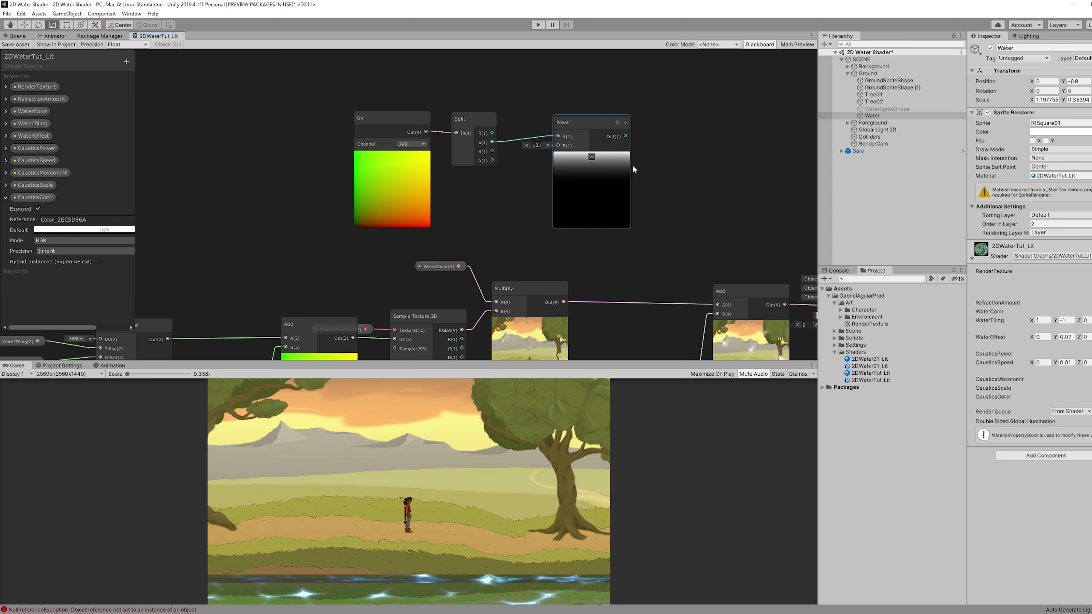
# - Combine the Power and WaterColor Multiply outputs in a new Add node, and place it in line feeding input A of the final Add
pyautogui.moveTo(669, 198); pyautogui.dragTo(532, 113, button='middle')
pyautogui.press('space')
pyautogui.write('add')
pyautogui.press('Return')
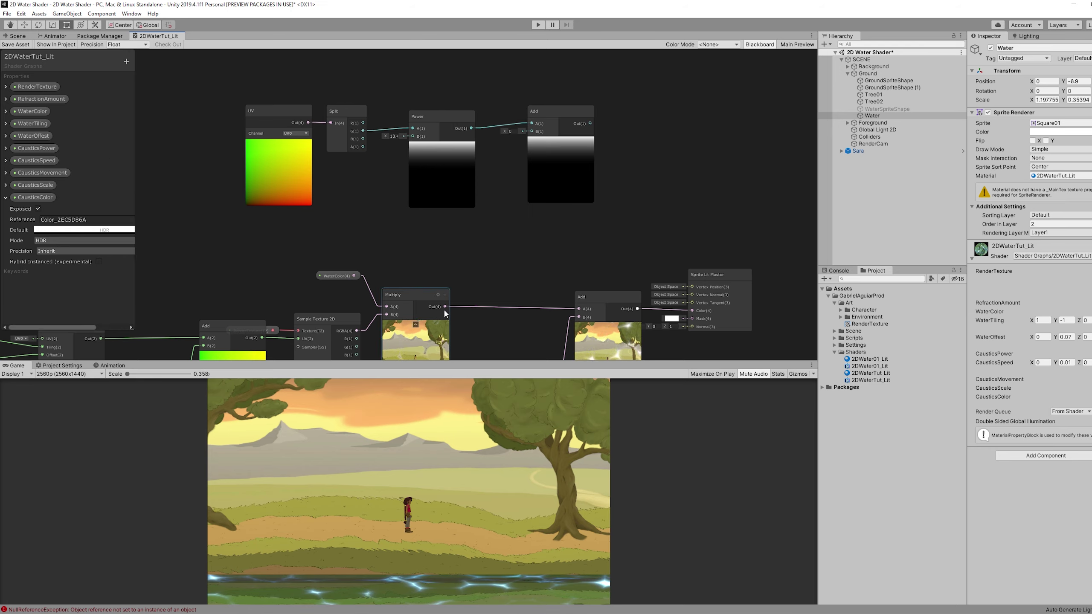
pyautogui.moveTo(538, 138); pyautogui.dragTo(509, 227)
pyautogui.moveTo(571, 223); pyautogui.dragTo(537, 180, button='middle')
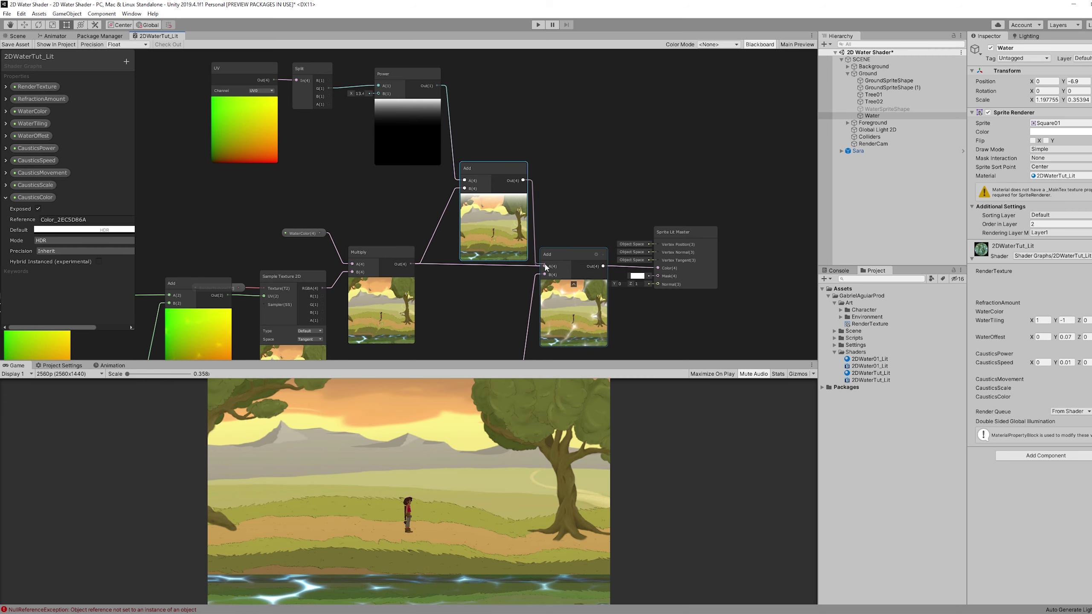
pyautogui.moveTo(479, 175); pyautogui.dragTo(472, 245)
pyautogui.moveTo(472, 245); pyautogui.dragTo(472, 254)
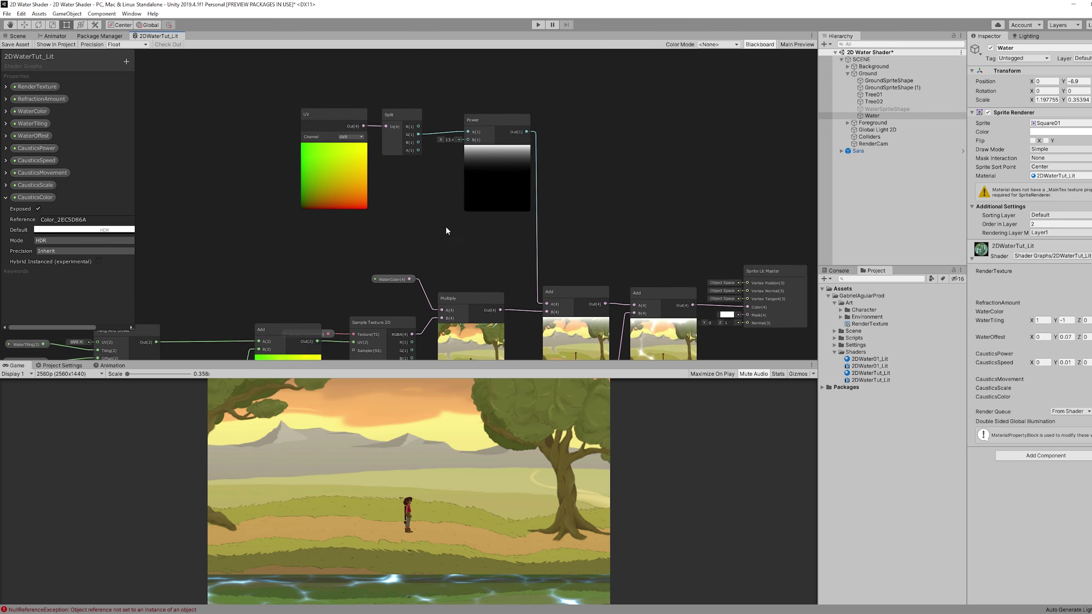
# - Add a Vector1 property named ShorelineLength with default 13 and connect it to input B of the Power node
pyautogui.moveTo(448, 230); pyautogui.dragTo(459, 236, button='middle')
pyautogui.click(126, 61)
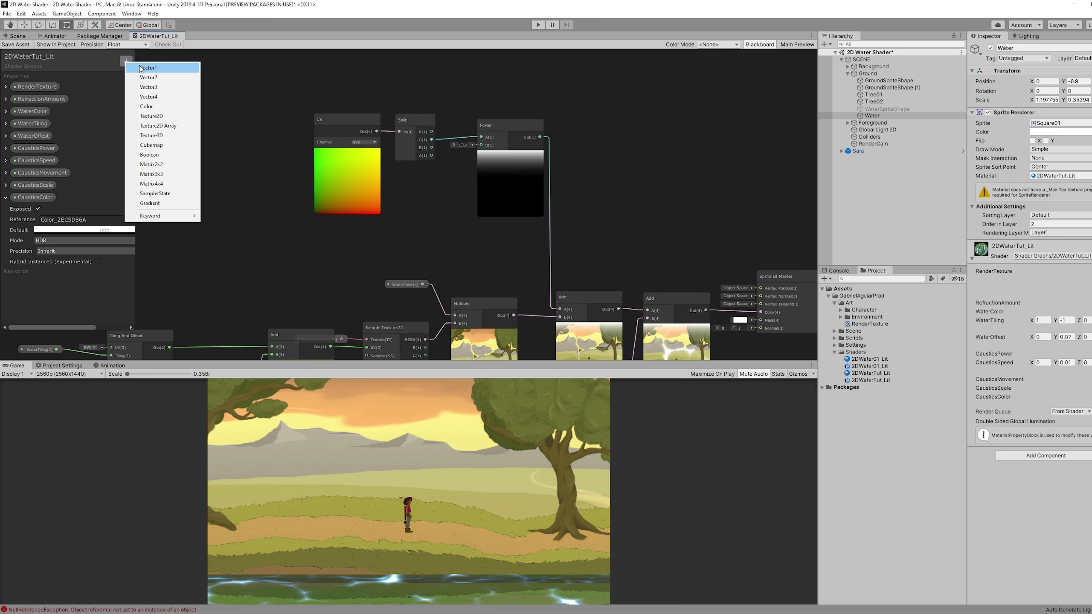
pyautogui.click(141, 69)
pyautogui.write('ShorelineLength')
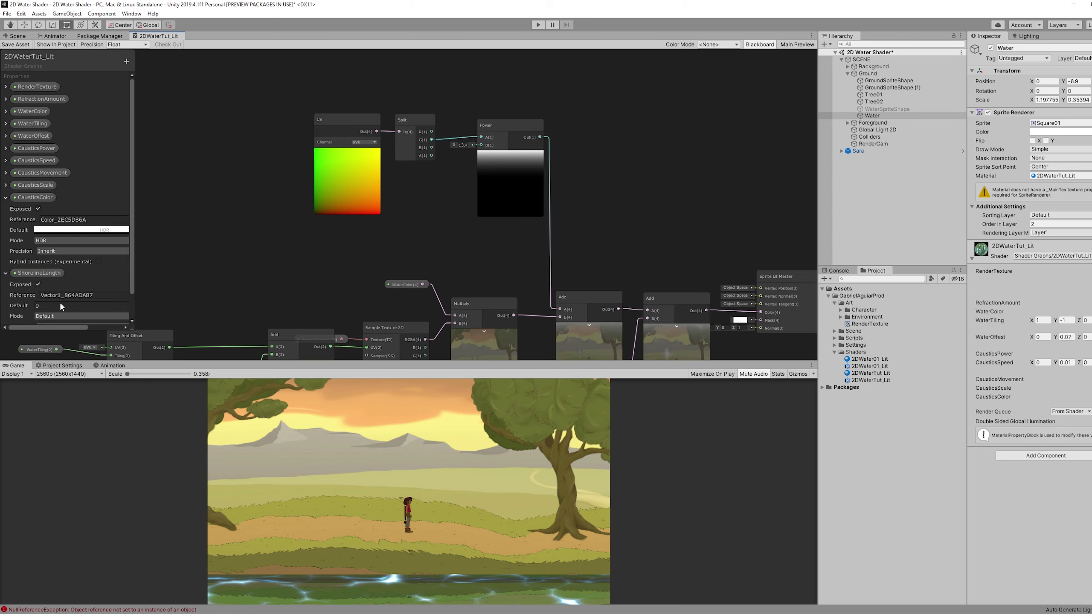
pyautogui.click(60, 305)
pyautogui.write('13')
pyautogui.moveTo(41, 275); pyautogui.dragTo(481, 146)
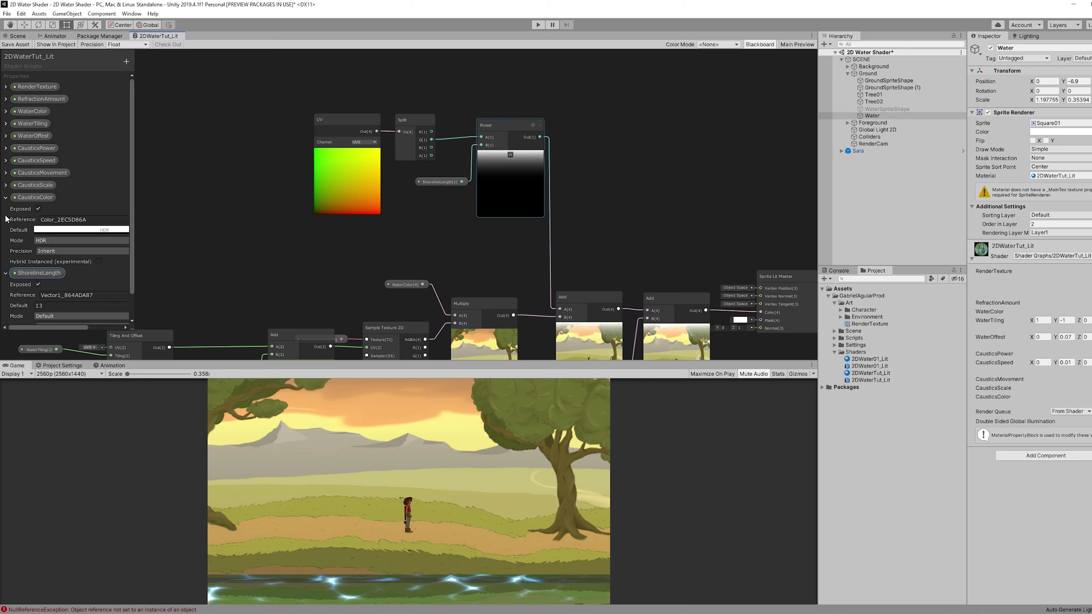
# - Add a Color property named ShorelineColor above ShorelineLength, and move CausticsColor above CausticsPower in the property list
pyautogui.click(6, 197)
pyautogui.click(126, 62)
pyautogui.click(148, 107)
pyautogui.write('ShorelineColor')
pyautogui.press('Return')
pyautogui.moveTo(26, 197); pyautogui.dragTo(25, 147)
pyautogui.moveTo(46, 208); pyautogui.dragTo(46, 208)
# - Set ShorelineColor to HDR mode with a white default color
pyautogui.click(54, 254)
pyautogui.click(53, 272)
pyautogui.click(54, 244)
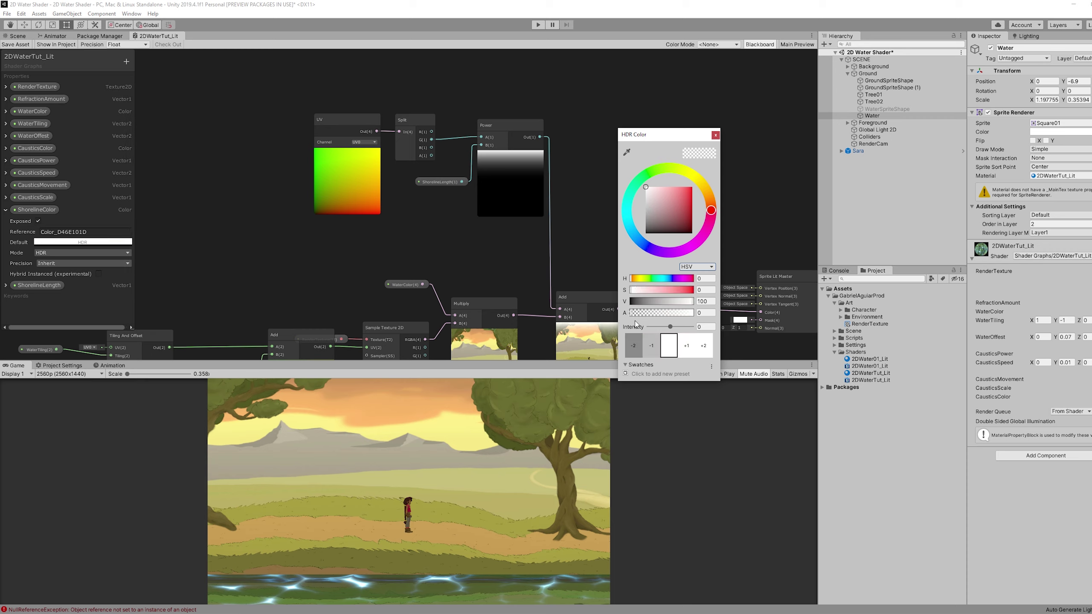
pyautogui.click(715, 135)
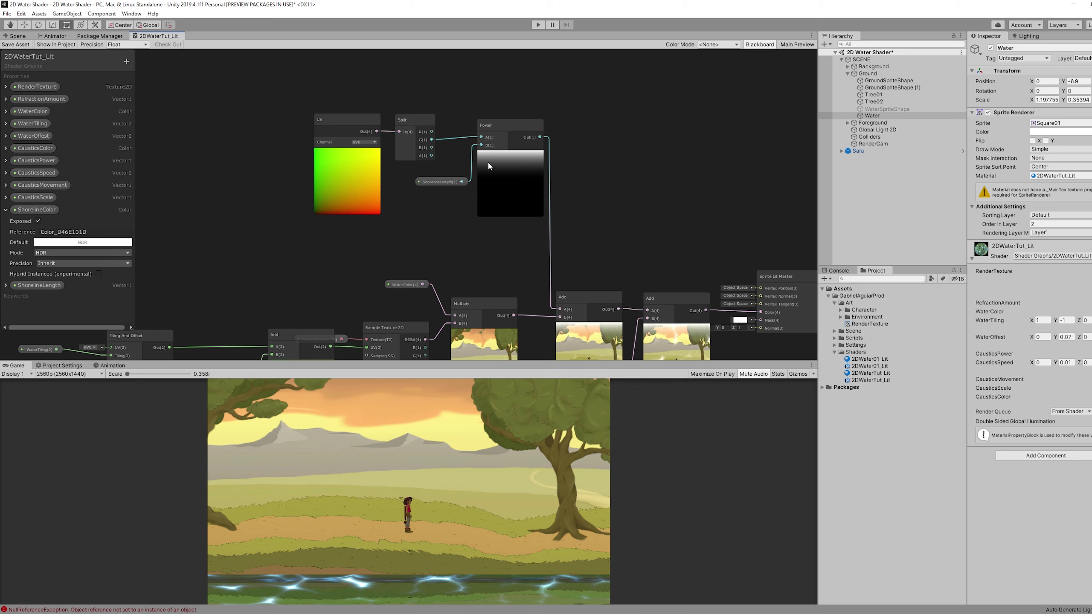
# - Place ShorelineColor above the Power node and multiply it with the Power output in a new Multiply node
pyautogui.moveTo(452, 176); pyautogui.dragTo(452, 172)
pyautogui.moveTo(512, 125); pyautogui.dragTo(486, 129)
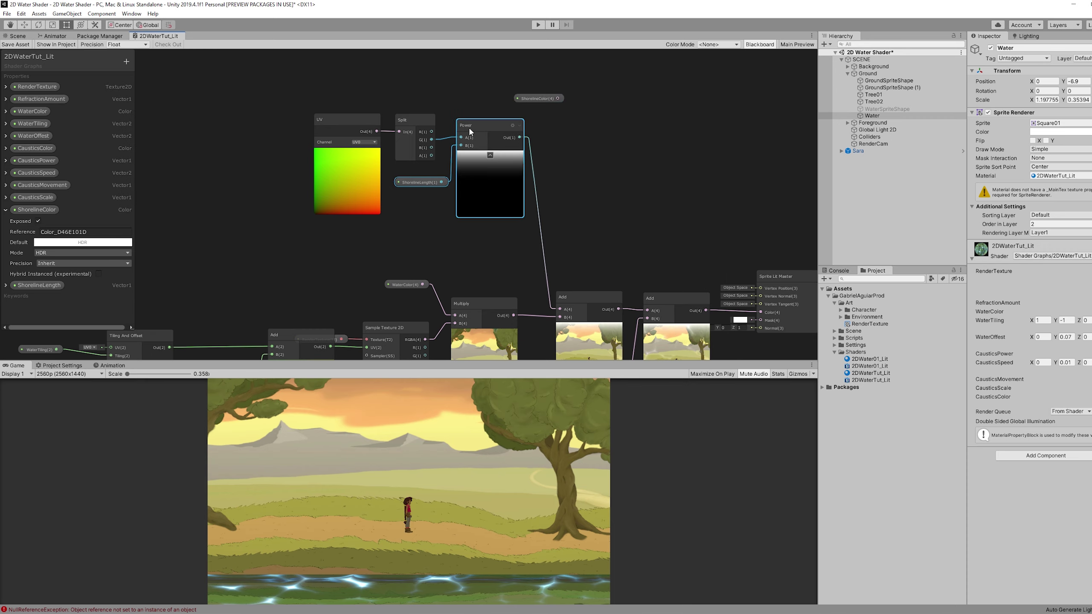
pyautogui.moveTo(581, 124); pyautogui.dragTo(581, 125)
pyautogui.write('mul')
pyautogui.press('Return')
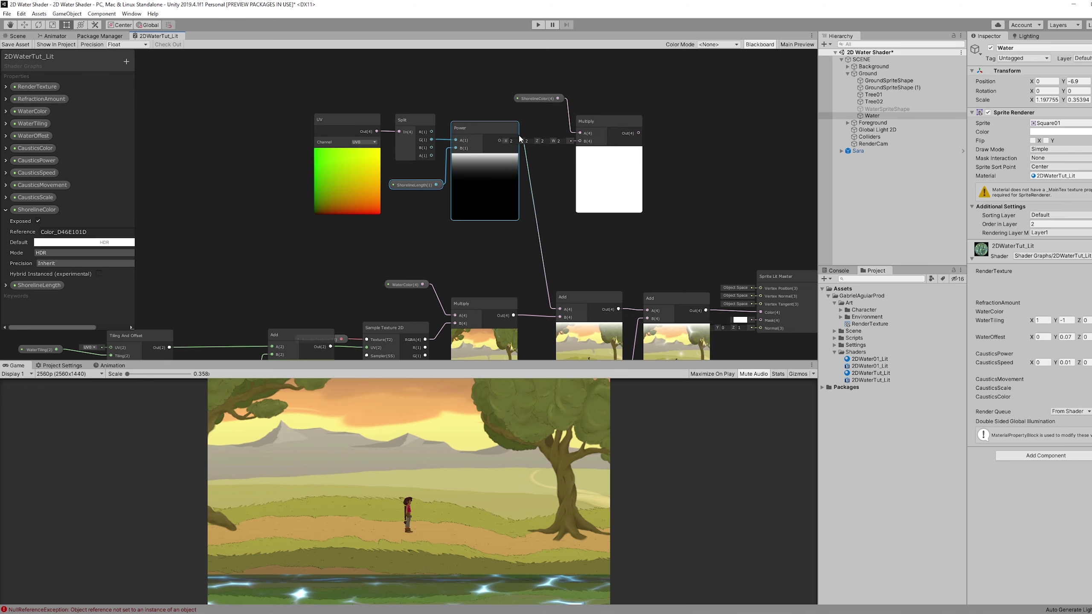
pyautogui.moveTo(513, 129); pyautogui.dragTo(581, 142)
pyautogui.moveTo(472, 135); pyautogui.dragTo(472, 137)
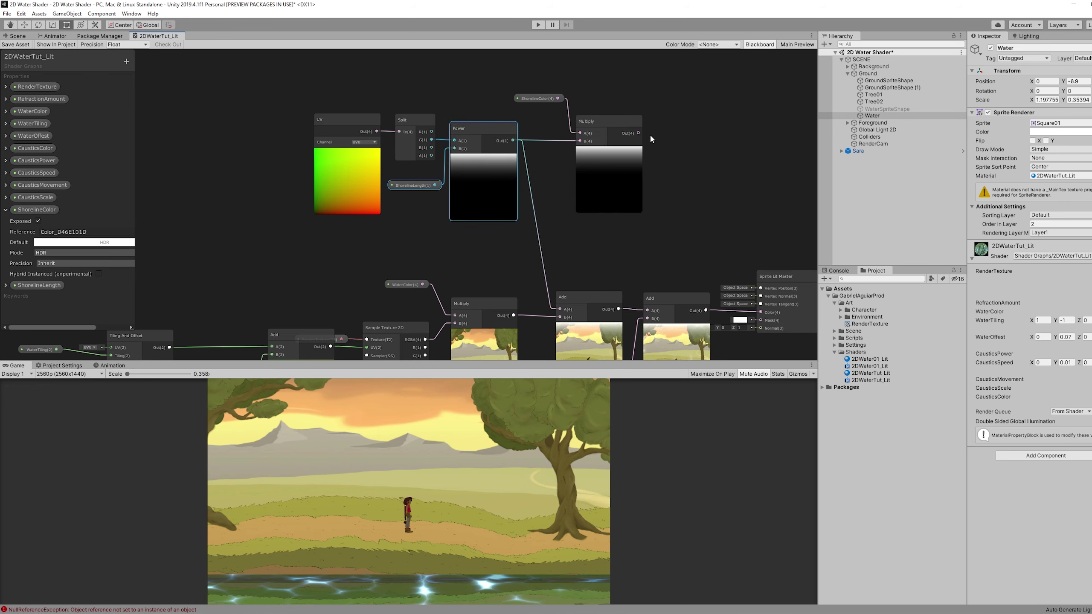
# - Connect the shoreline Multiply output to input A of the first Add node, tidy the shoreline nodes and save the shader asset
pyautogui.moveTo(558, 314); pyautogui.dragTo(560, 311)
pyautogui.moveTo(558, 102); pyautogui.dragTo(507, 95)
pyautogui.moveTo(598, 145); pyautogui.dragTo(549, 146)
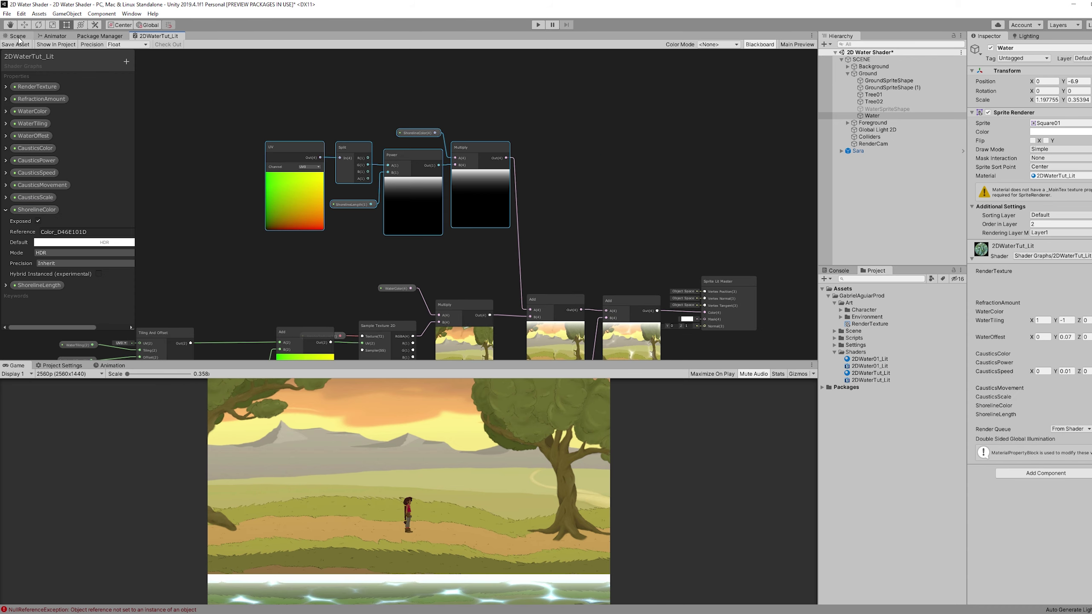
# - Set the water material's ShorelineColor to light cyan with hue 191, saturation 59, alpha 100 and intensity 0
pyautogui.click(18, 38)
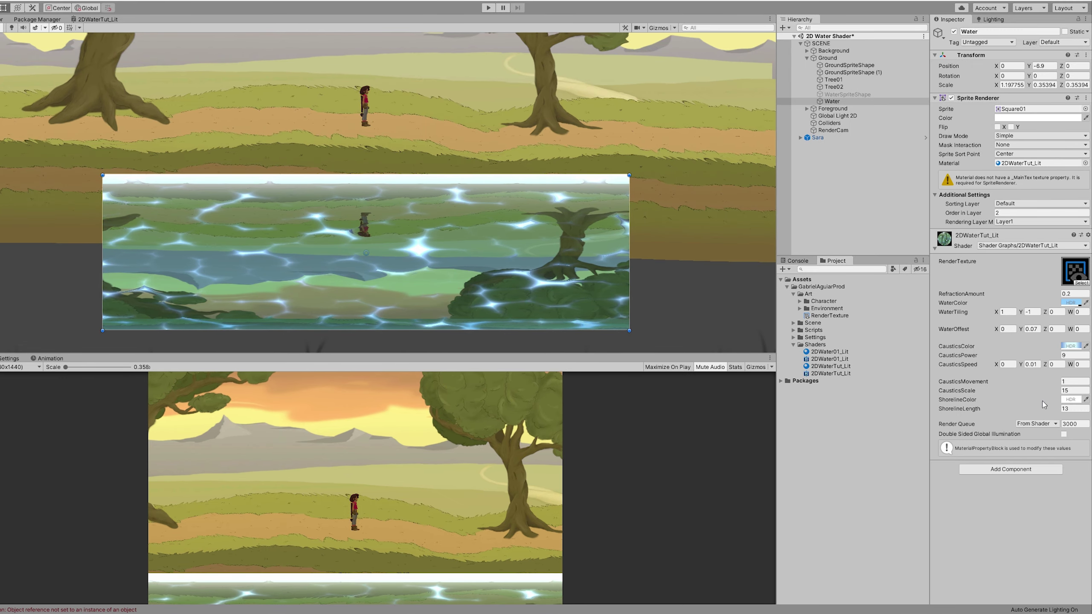
pyautogui.click(1071, 400)
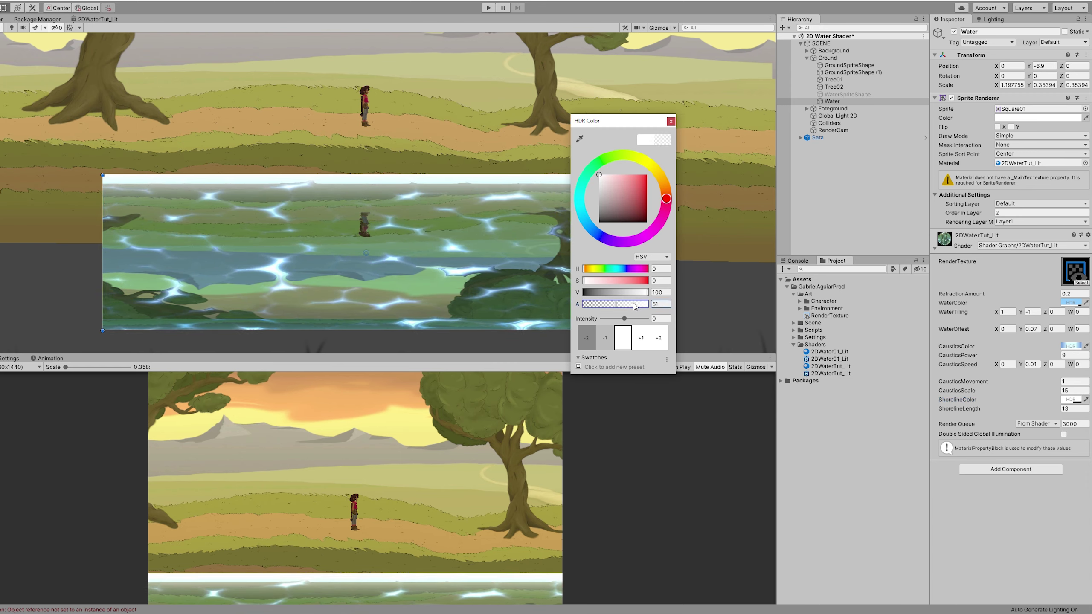
pyautogui.moveTo(625, 318); pyautogui.dragTo(620, 320)
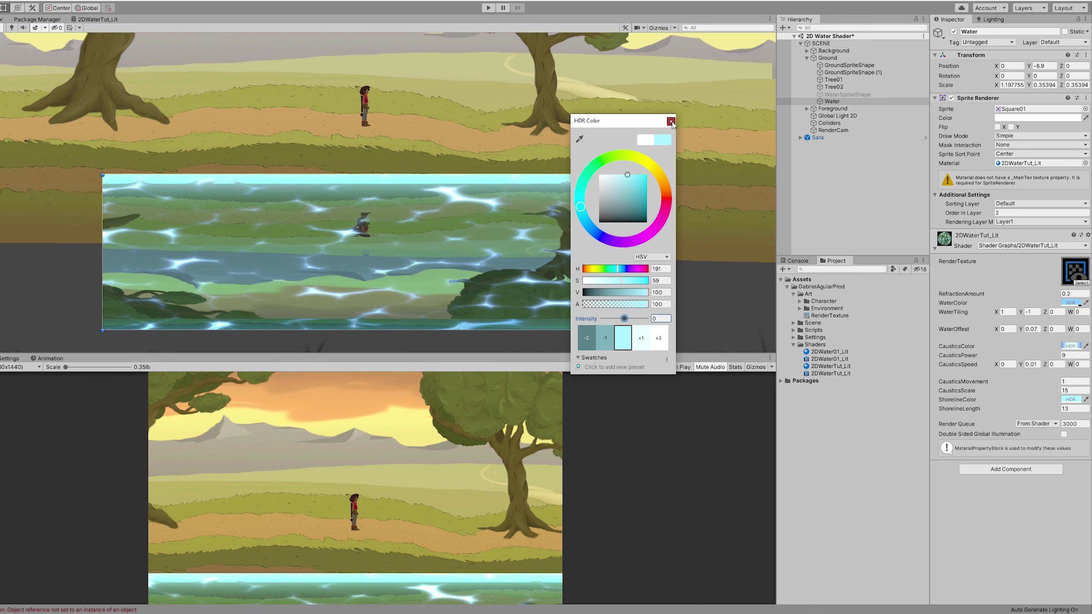
pyautogui.click(671, 122)
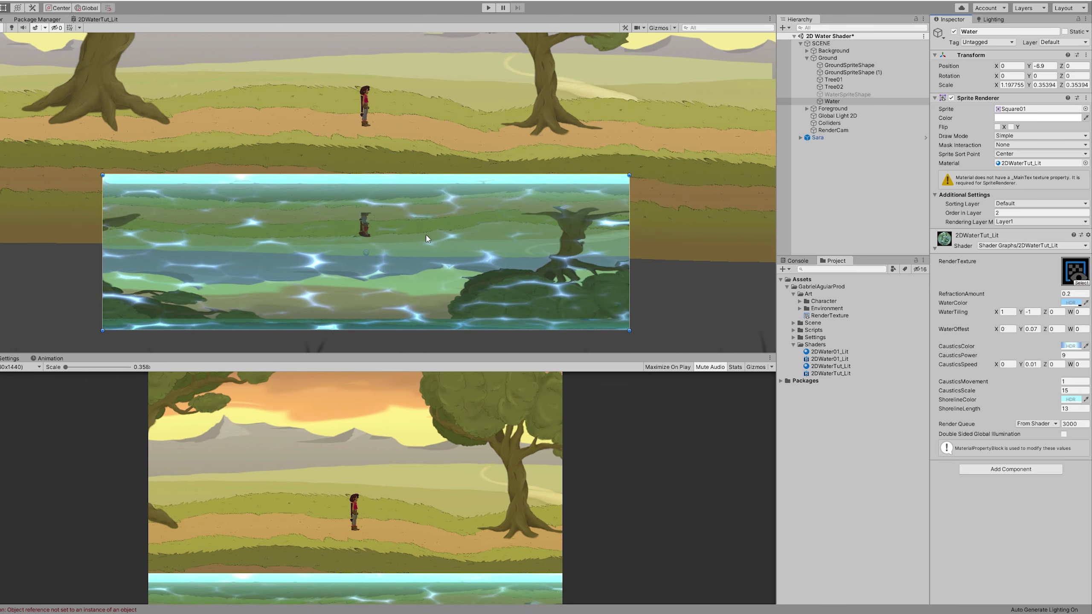
# - Widen the Water sprite on both sides in the scene so that it spans more of the ground
pyautogui.scroll(-1, 427, 239)
pyautogui.moveTo(613, 208); pyautogui.dragTo(764, 207)
pyautogui.moveTo(131, 212); pyautogui.dragTo(0, 212)
pyautogui.moveTo(1056, 391); pyautogui.dragTo(1073, 391)
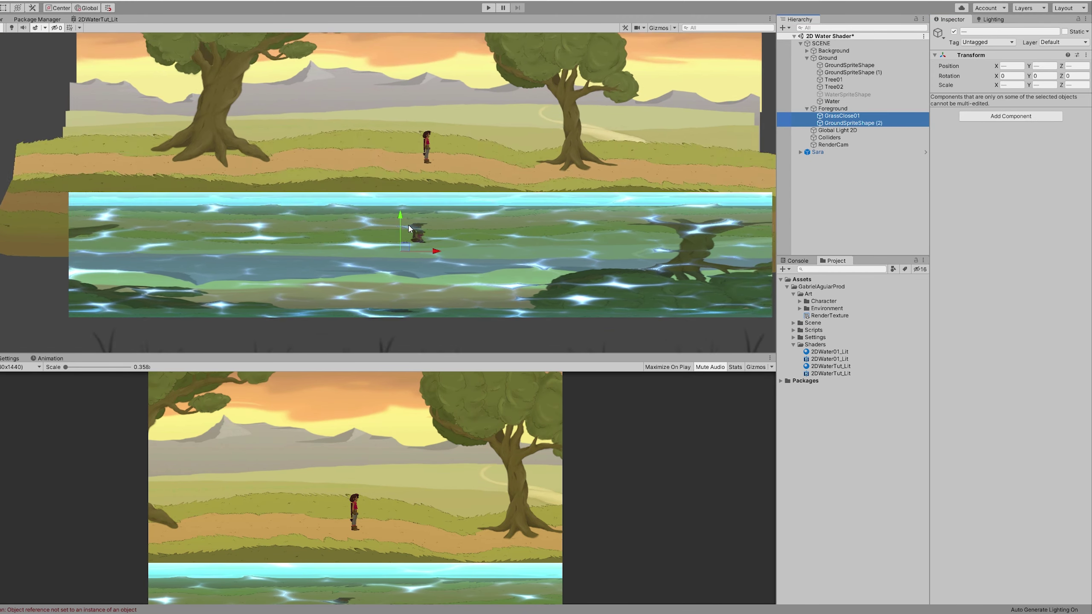
# - Raise the Foreground group in the scene to a Y position of -0.05 so that it overlaps the water
pyautogui.scroll(-3, 408, 225)
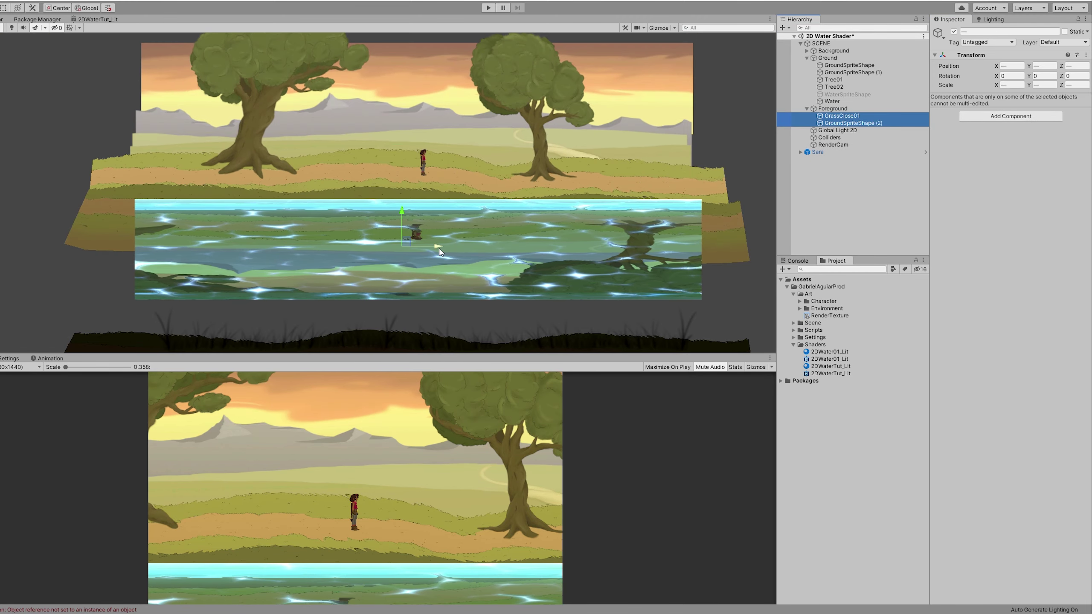
pyautogui.click(877, 109)
pyautogui.moveTo(403, 216); pyautogui.dragTo(425, 107)
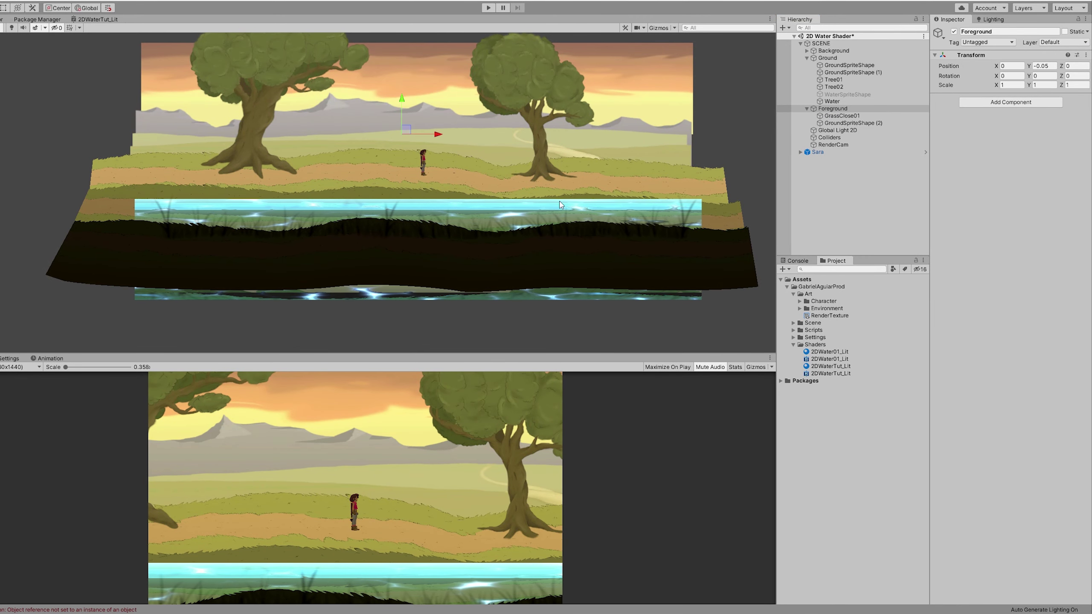
# - Compare the WaterSpriteShape with the Water sprite by toggling their visibility, leaving Water enabled
pyautogui.scroll(6, 413, 220)
pyautogui.click(848, 94)
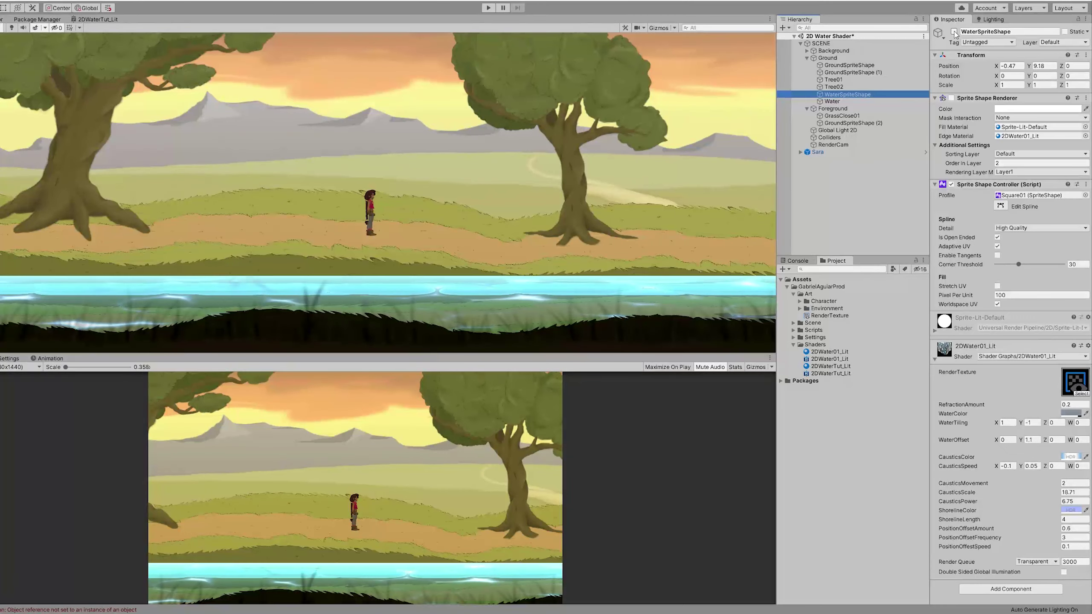
pyautogui.click(955, 32)
pyautogui.click(832, 102)
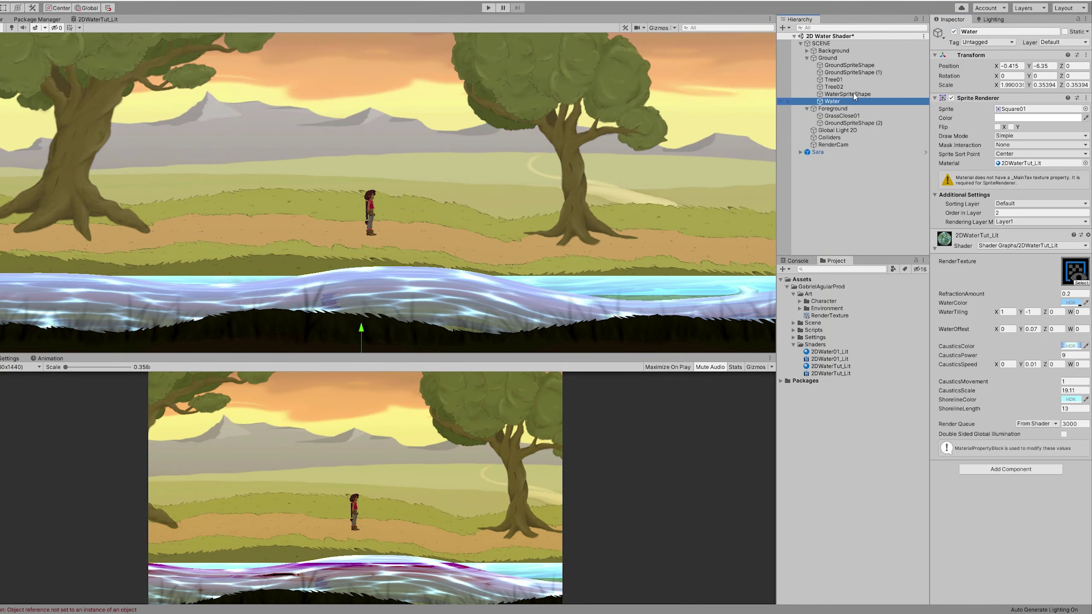
pyautogui.click(954, 31)
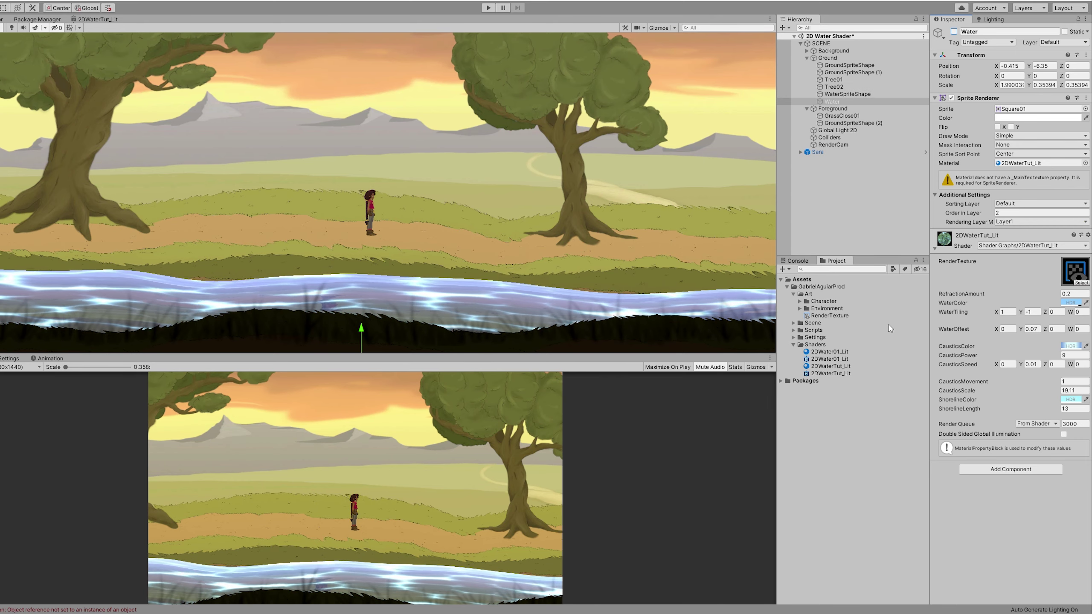
pyautogui.click(954, 31)
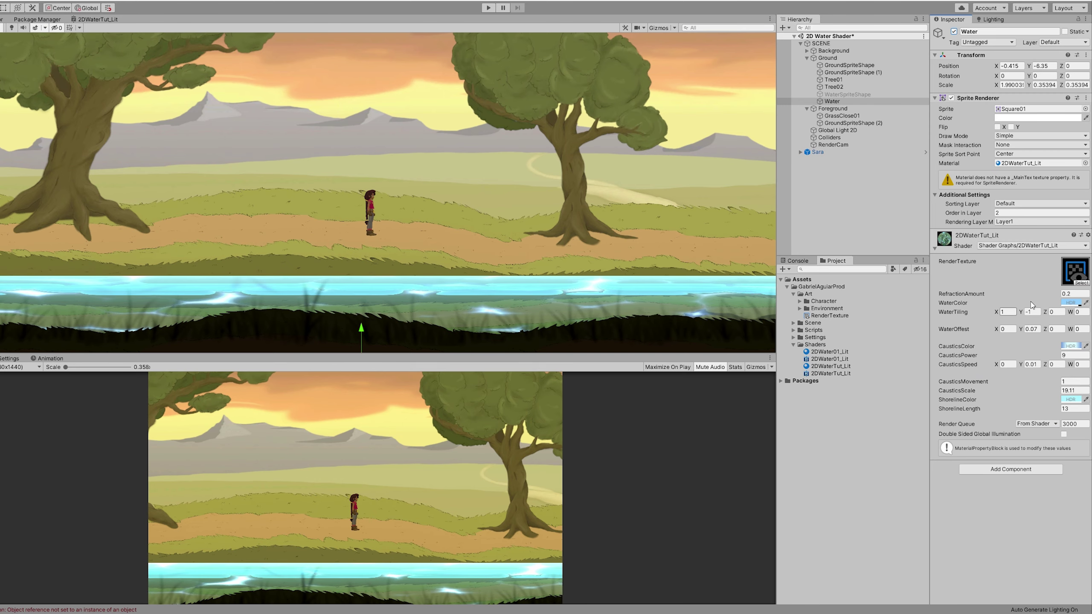
# - Set the water material's WaterOffset Y to 0.2, CausticsPower to 6.03 and CausticsSpeed X to -0.1
pyautogui.click(1022, 329)
pyautogui.write('.2')
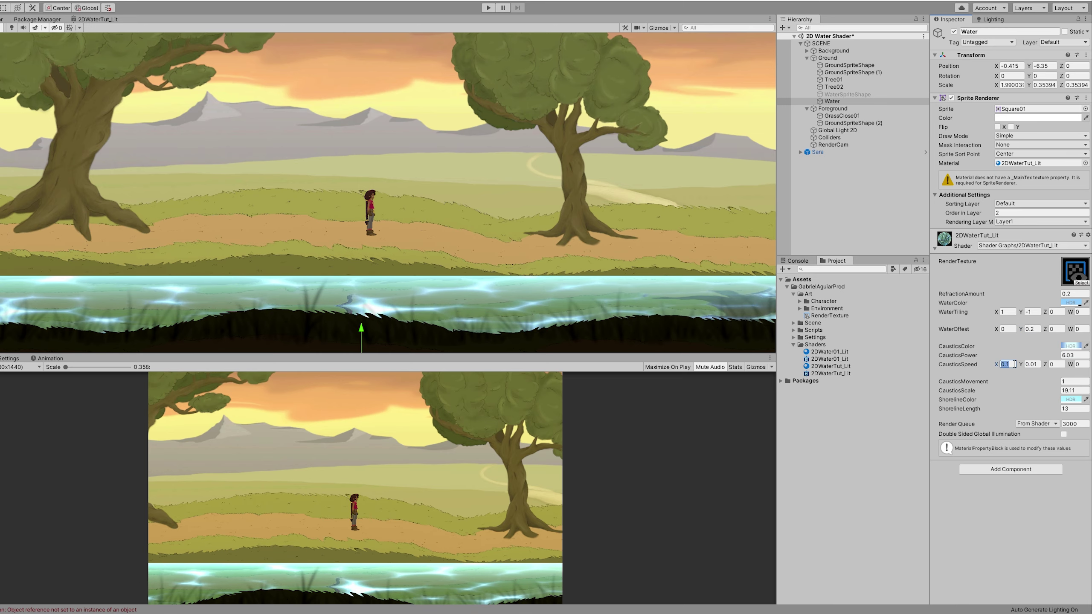
pyautogui.write('-0.1')
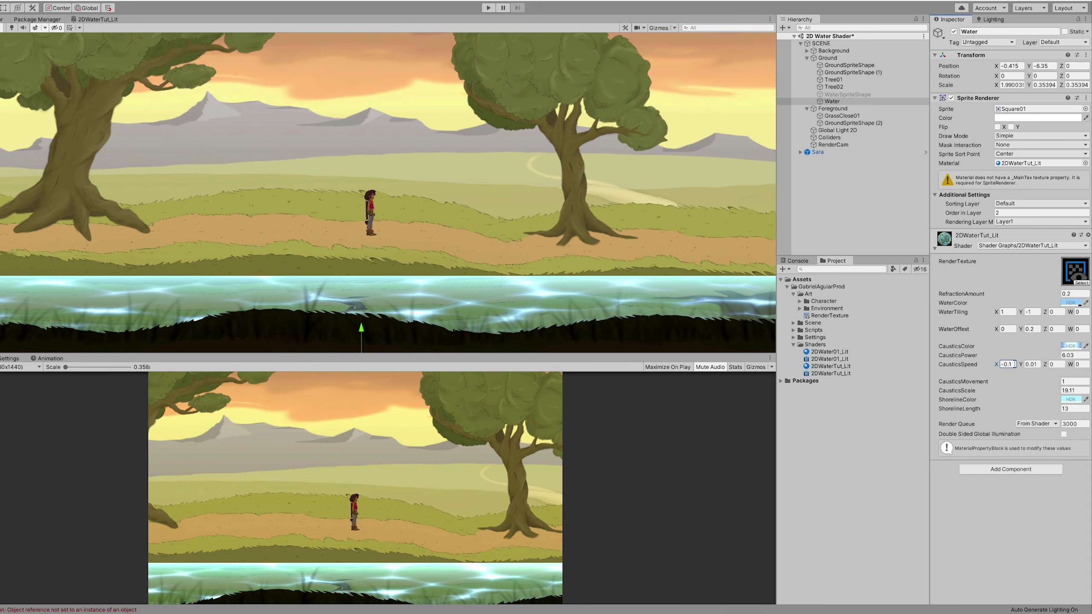
# - Enable the WaterSpriteShape object and disable the Water sprite
pyautogui.click(836, 95)
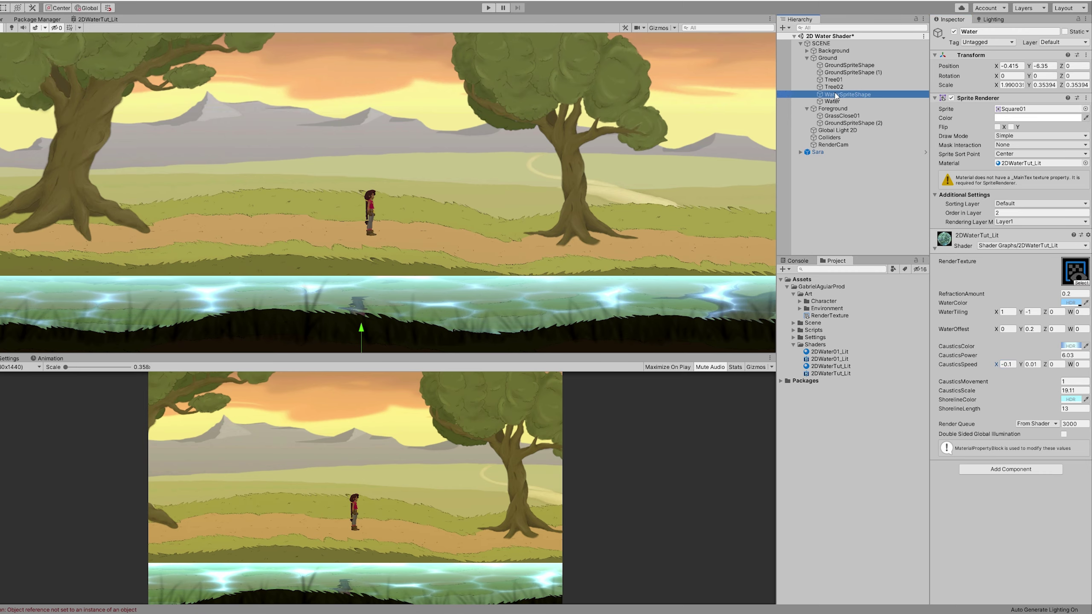
pyautogui.click(841, 101)
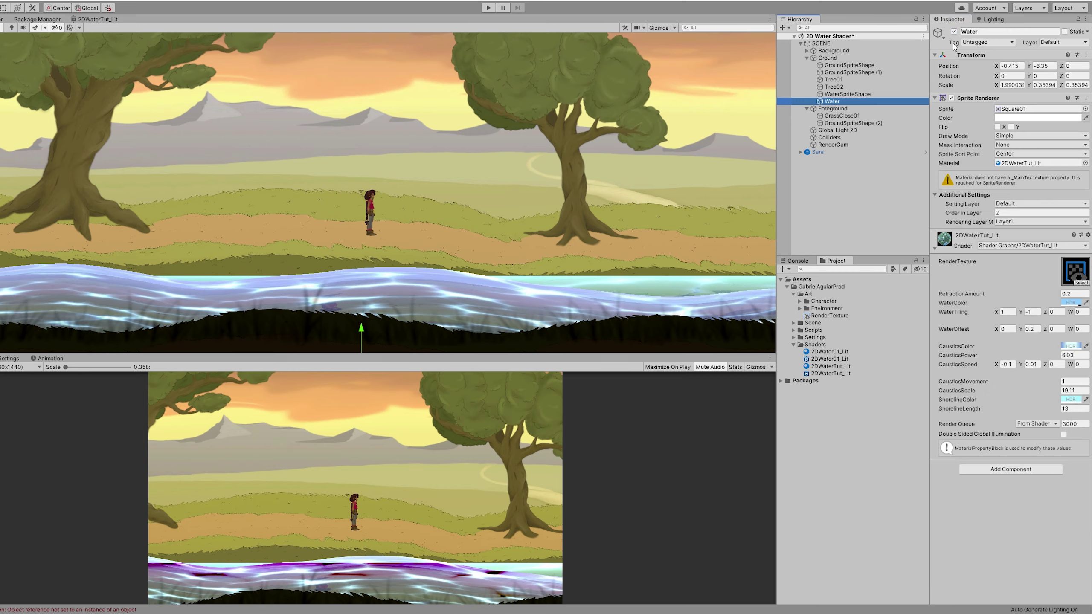
pyautogui.click(954, 32)
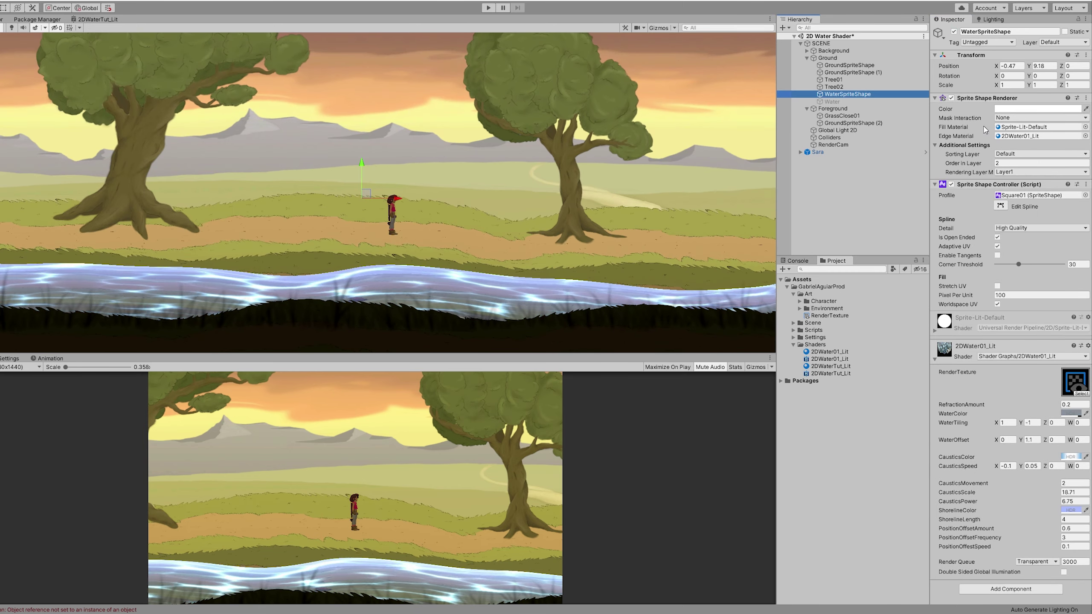
# - Try reshaping the WaterSpriteShape spline by raising a control point near the tree beyond the character, and undo it
pyautogui.click(1001, 206)
pyautogui.moveTo(546, 265); pyautogui.dragTo(414, 233, button='middle')
pyautogui.moveTo(408, 301); pyautogui.dragTo(419, 287)
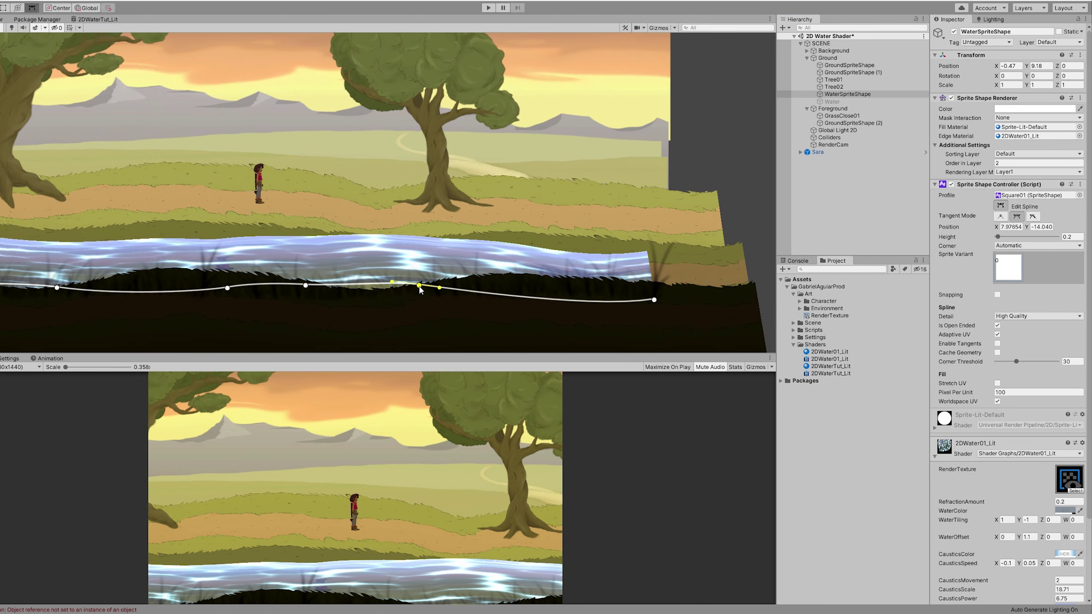
pyautogui.hotkey('ctrl', 'z')
# - Try stretching the left end of the WaterSpriteShape spline farther outward, inspect the water surface, and undo the change
pyautogui.moveTo(375, 250); pyautogui.dragTo(542, 229, button='middle')
pyautogui.scroll(-2, 508, 236)
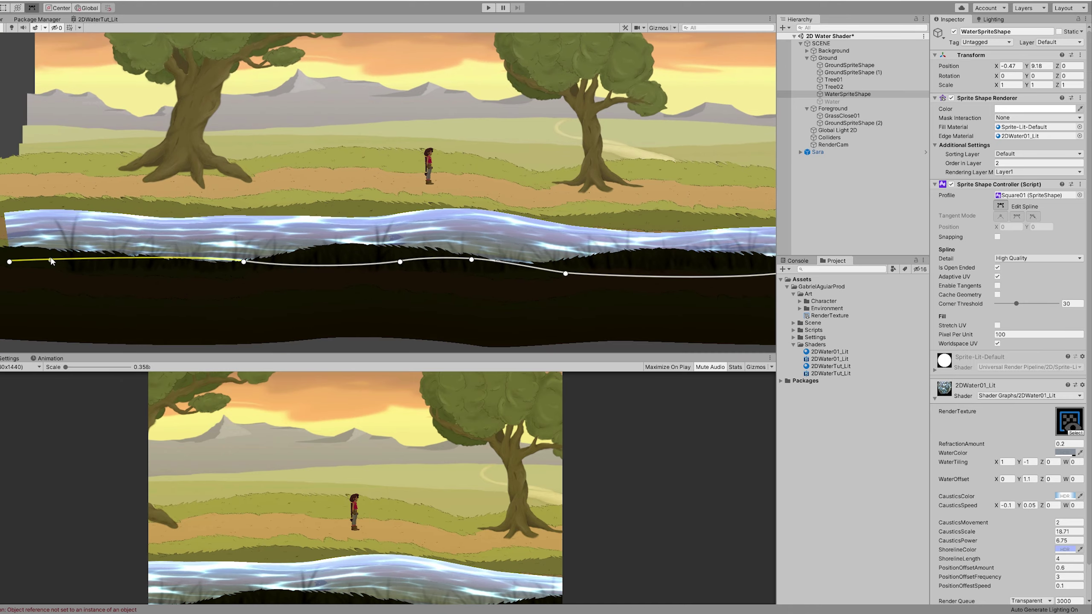
pyautogui.click(11, 262)
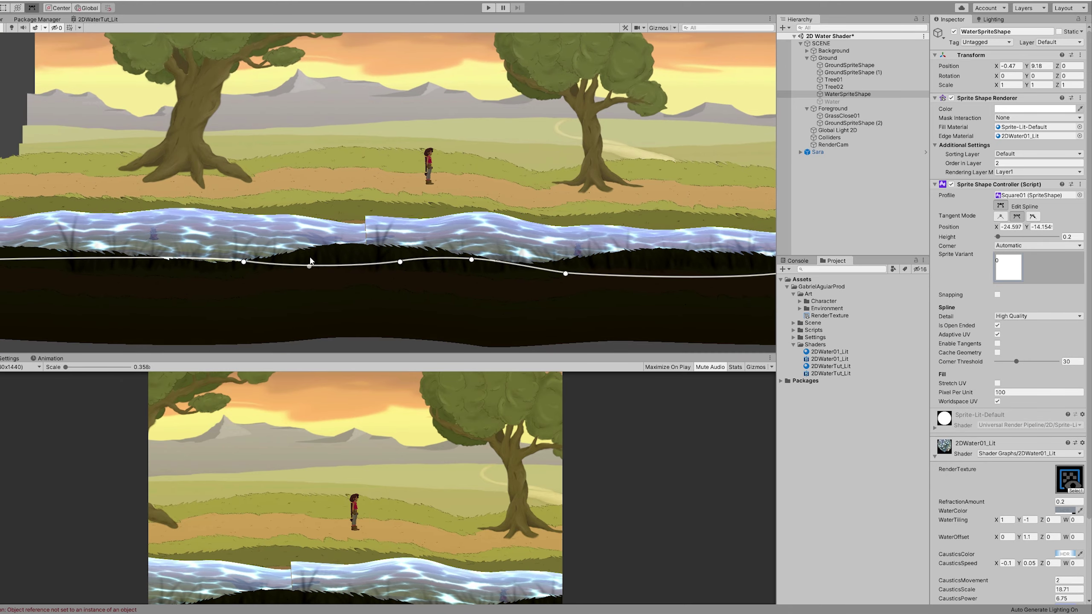
pyautogui.scroll(2, 389, 219)
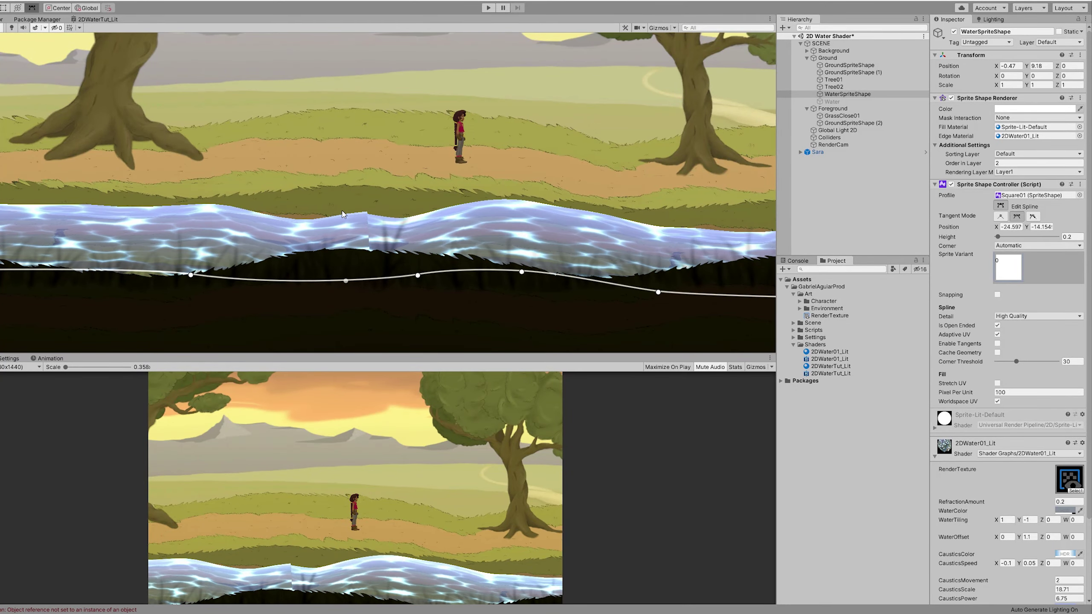
pyautogui.moveTo(380, 279); pyautogui.dragTo(431, 273)
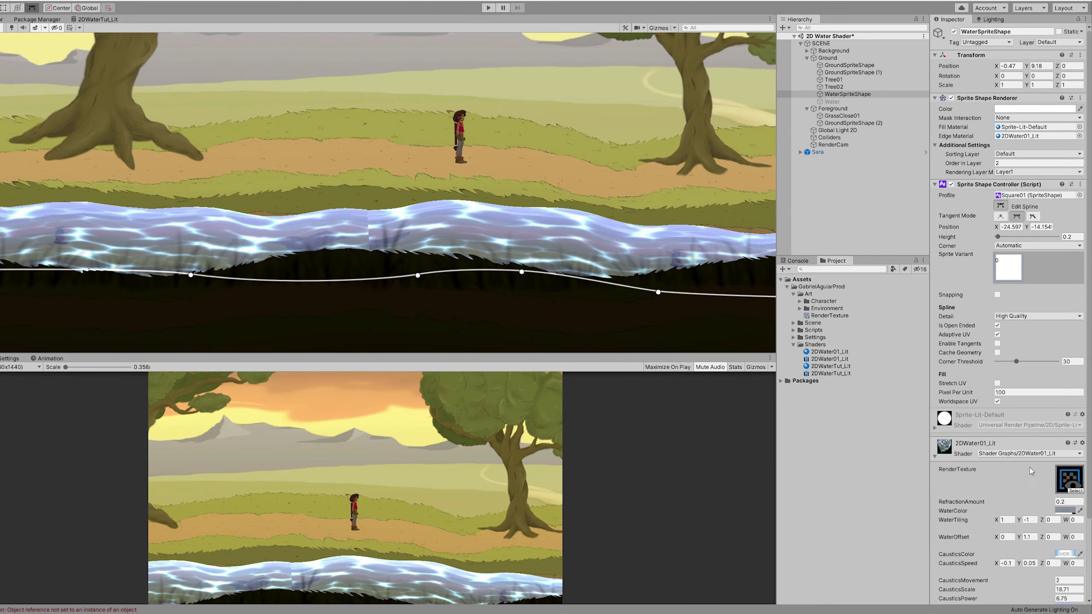
pyautogui.scroll(-4, 1040, 484)
pyautogui.scroll(3, 1039, 484)
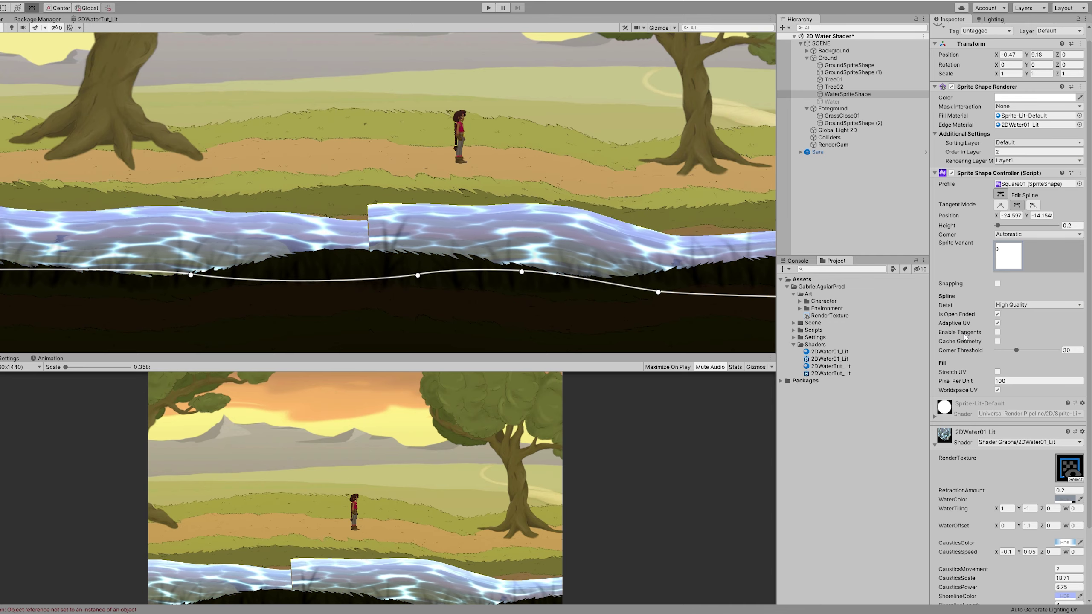
pyautogui.moveTo(439, 176); pyautogui.dragTo(407, 190, button='middle')
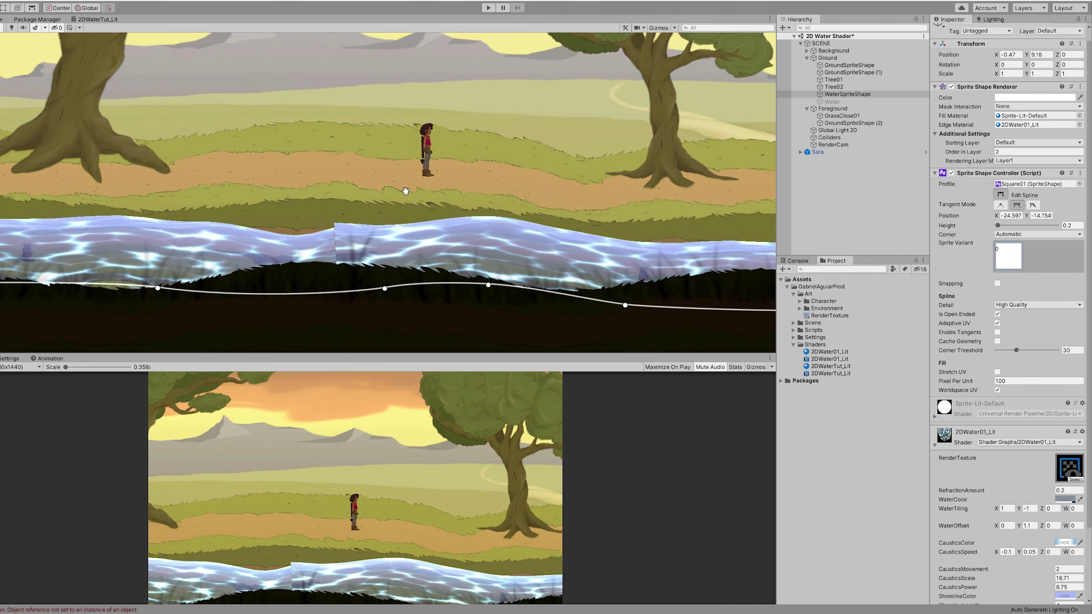
pyautogui.hotkey('ctrl', 'z')
pyautogui.scroll(-3, 376, 236)
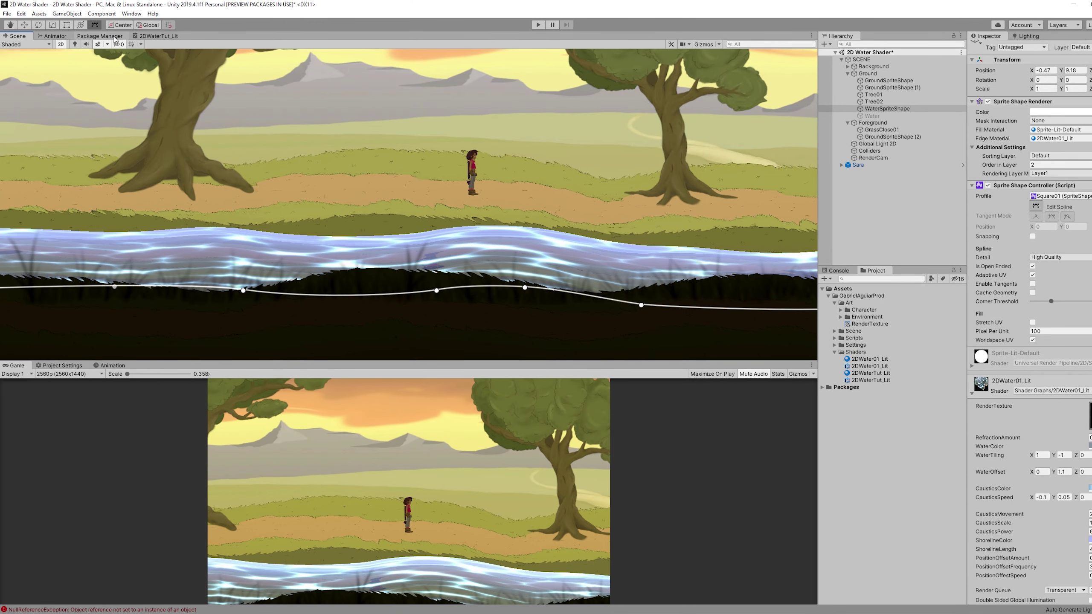
# - Check the 2D SpriteShape package details in the Package Manager and return to the scene view
pyautogui.click(43, 19)
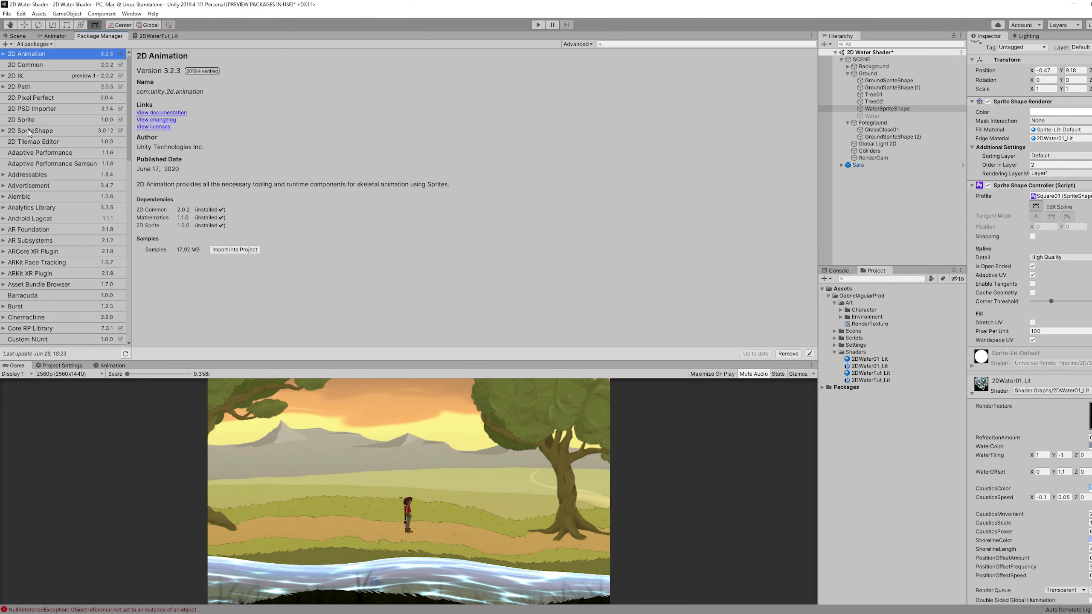
pyautogui.click(41, 132)
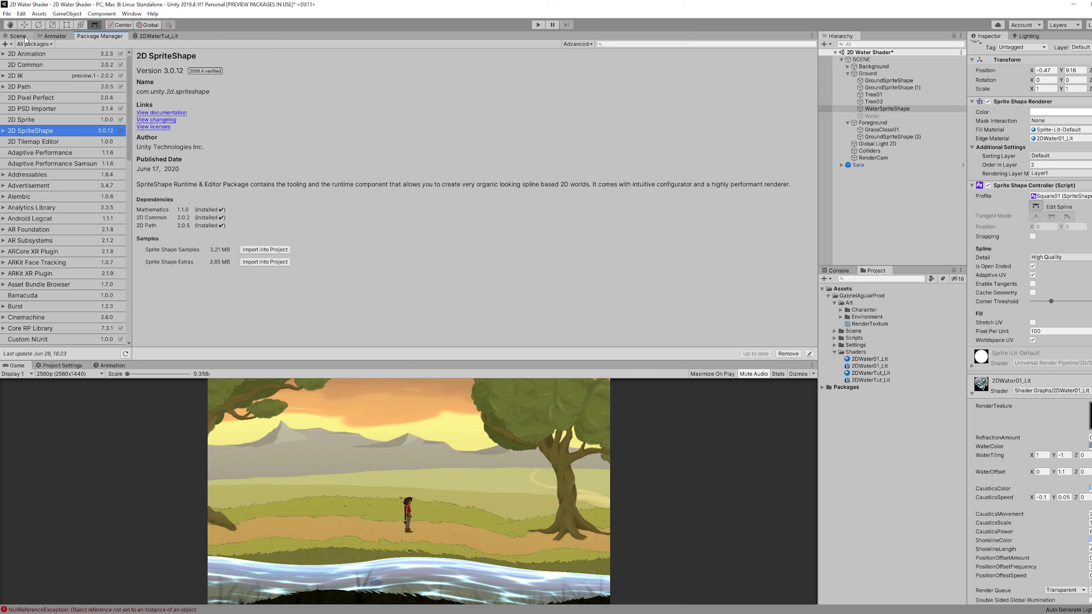
pyautogui.click(17, 36)
# - Create an Open Shape sprite shape profile in the Environment folder, keeping its default name
pyautogui.click(840, 317)
pyautogui.rightClick(875, 318)
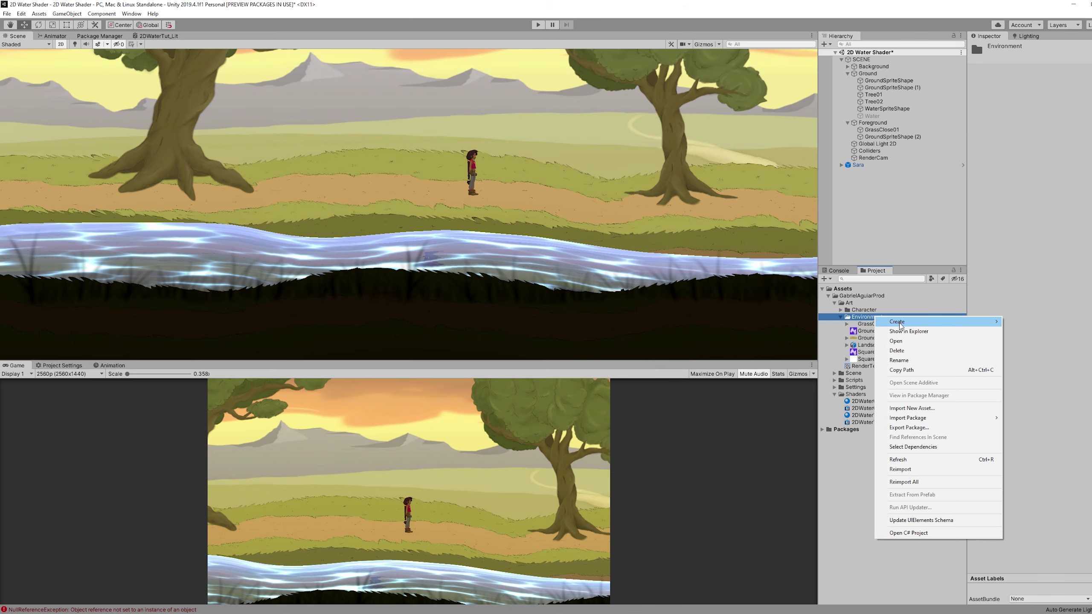
pyautogui.moveTo(900, 326)
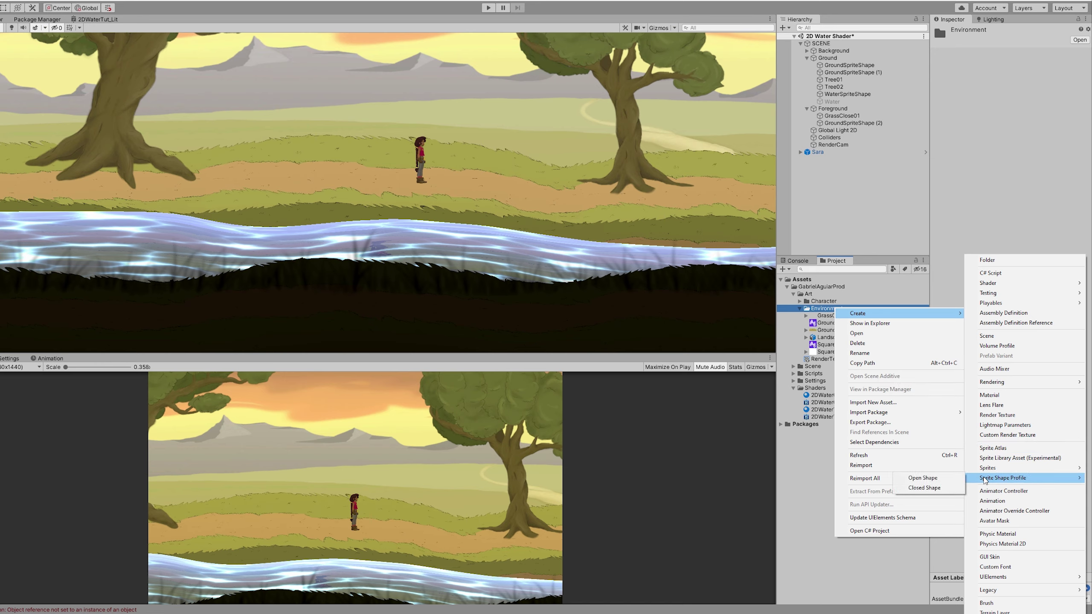
pyautogui.click(929, 478)
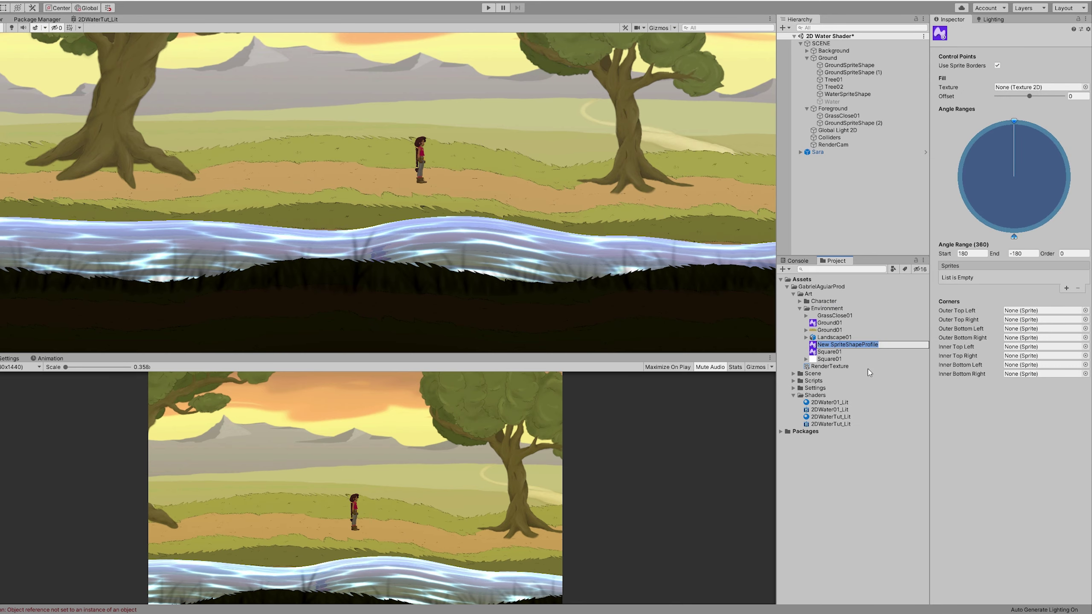
# - Add the Square01 sprite to the new profile's sprite list
pyautogui.click(1068, 289)
pyautogui.click(1083, 278)
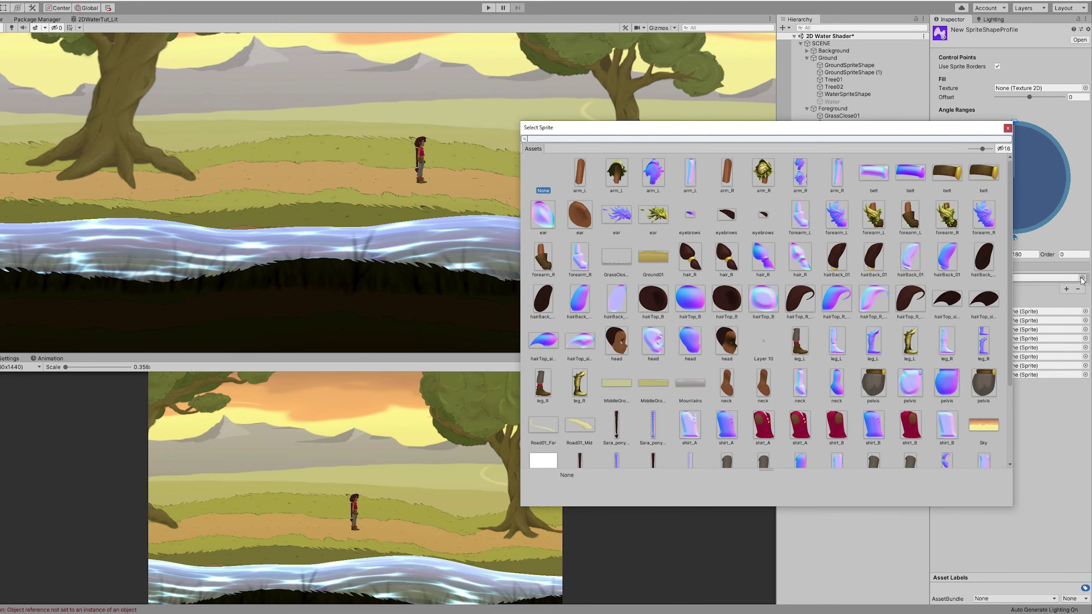
pyautogui.write('squar')
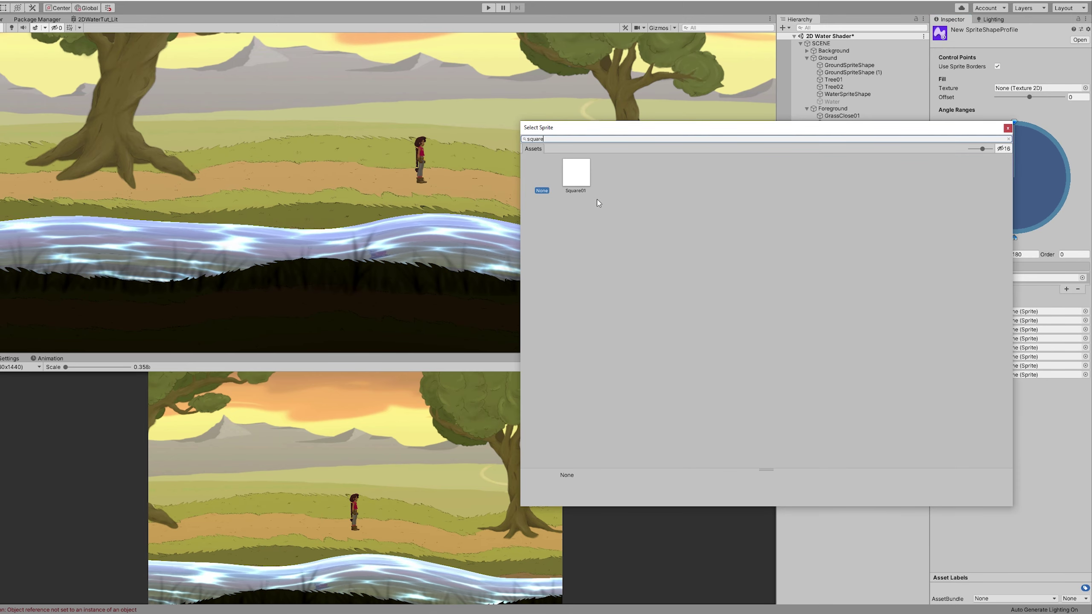
pyautogui.write('e')
pyautogui.doubleClick(577, 172)
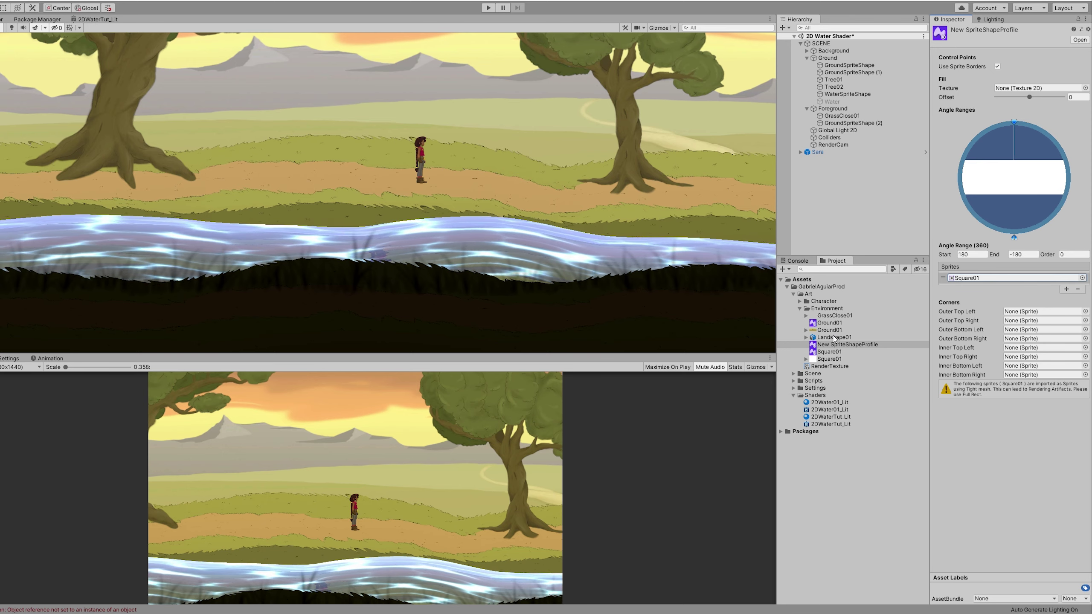
# - Disable WaterSpriteShape and create a new Sprite Shape object under Ground with Order in Layer 2
pyautogui.click(847, 94)
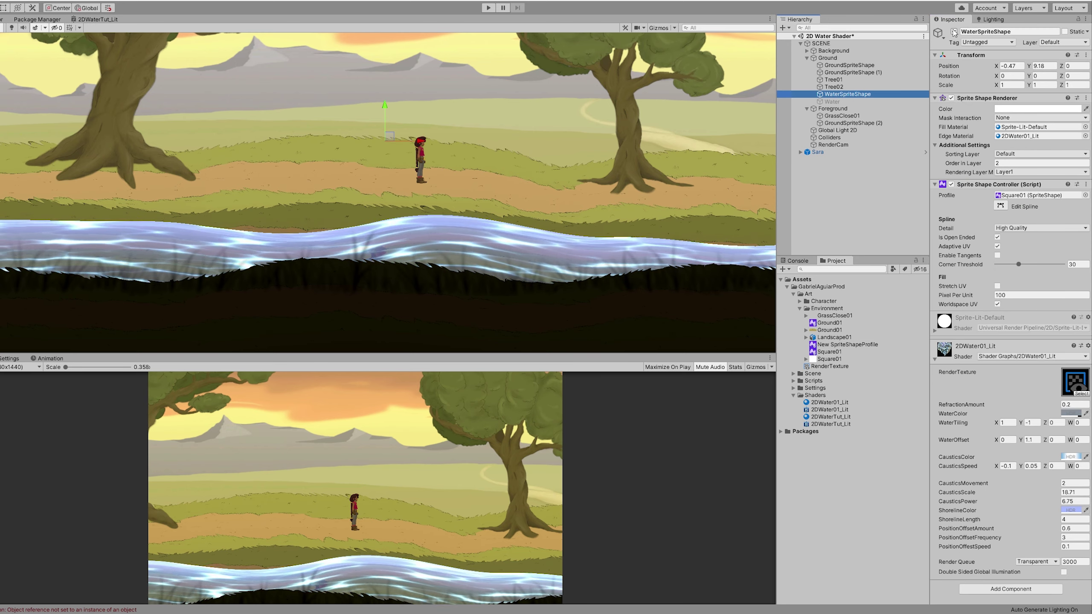
pyautogui.rightClick(835, 58)
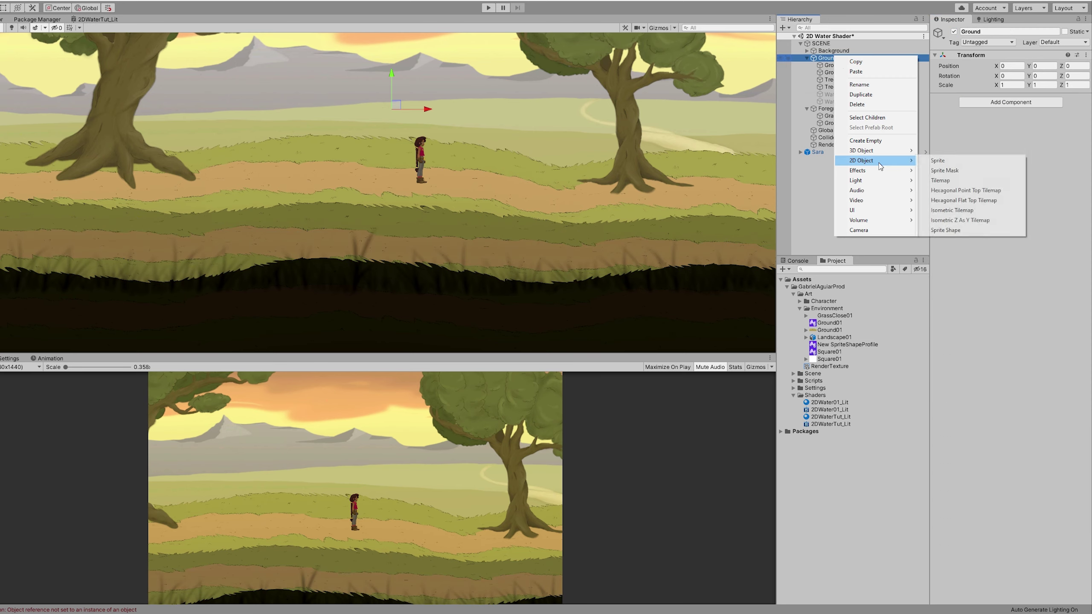
pyautogui.click(949, 230)
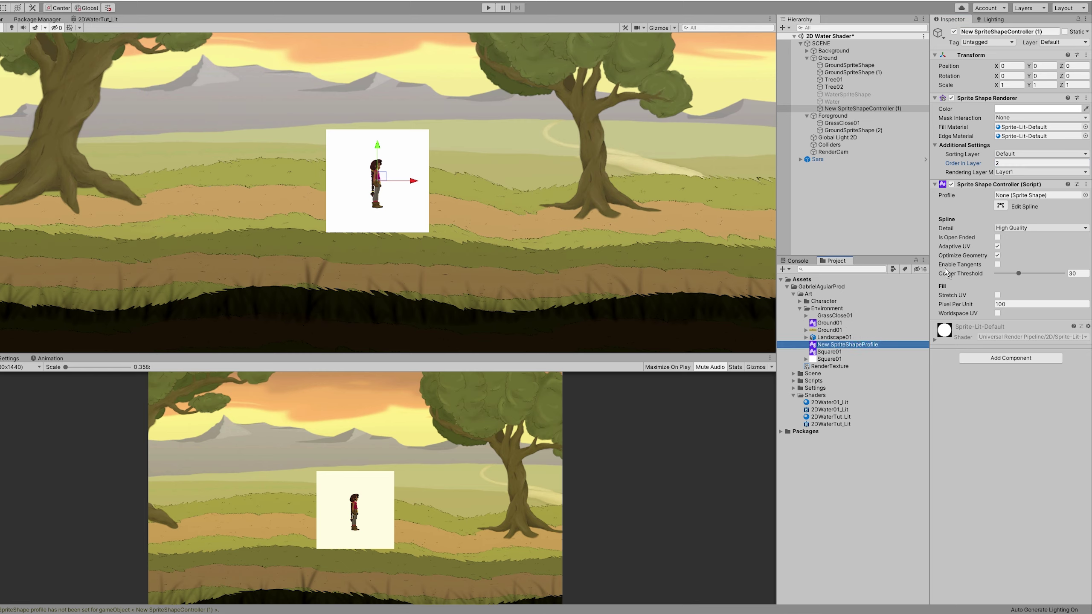
# - Configure the new sprite shape as open ended, with New SpriteShapeProfile as its profile and 2DWaterTut_Lit as edge material
pyautogui.moveTo(1003, 200); pyautogui.dragTo(1008, 198)
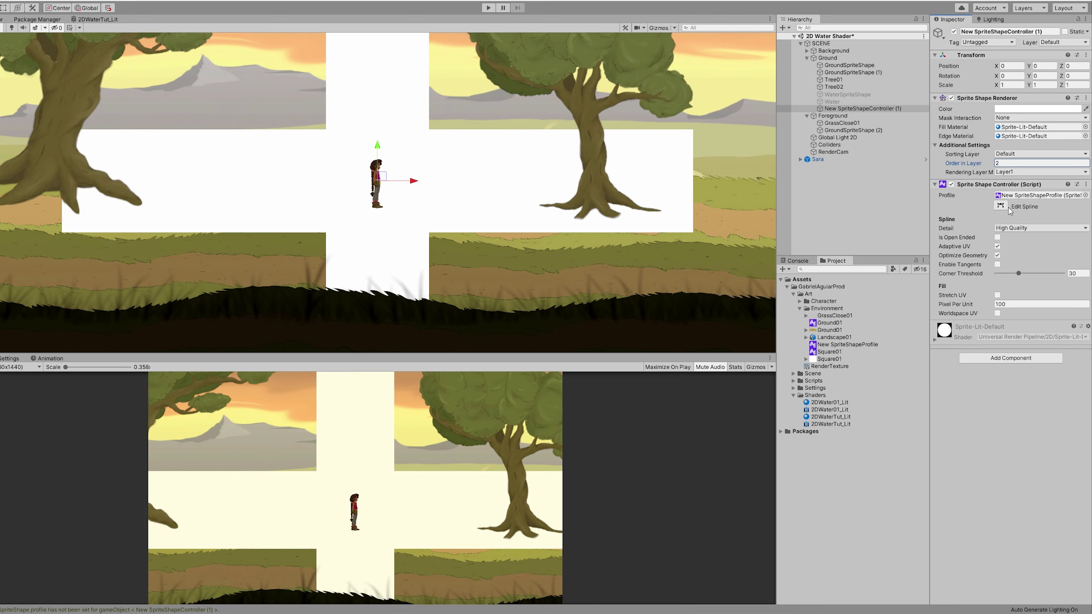
pyautogui.click(998, 238)
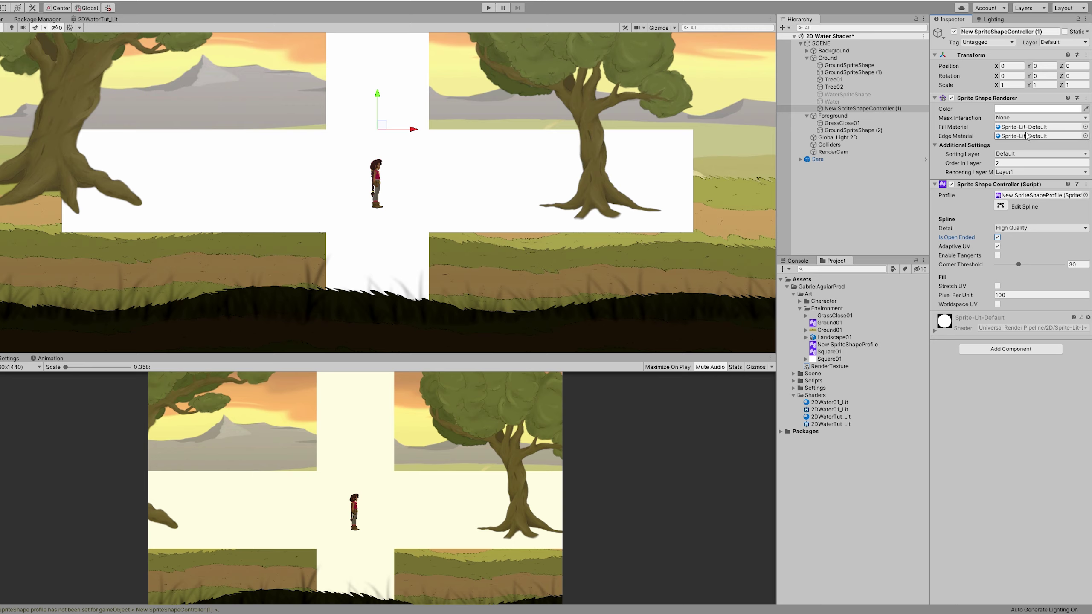
pyautogui.click(1086, 136)
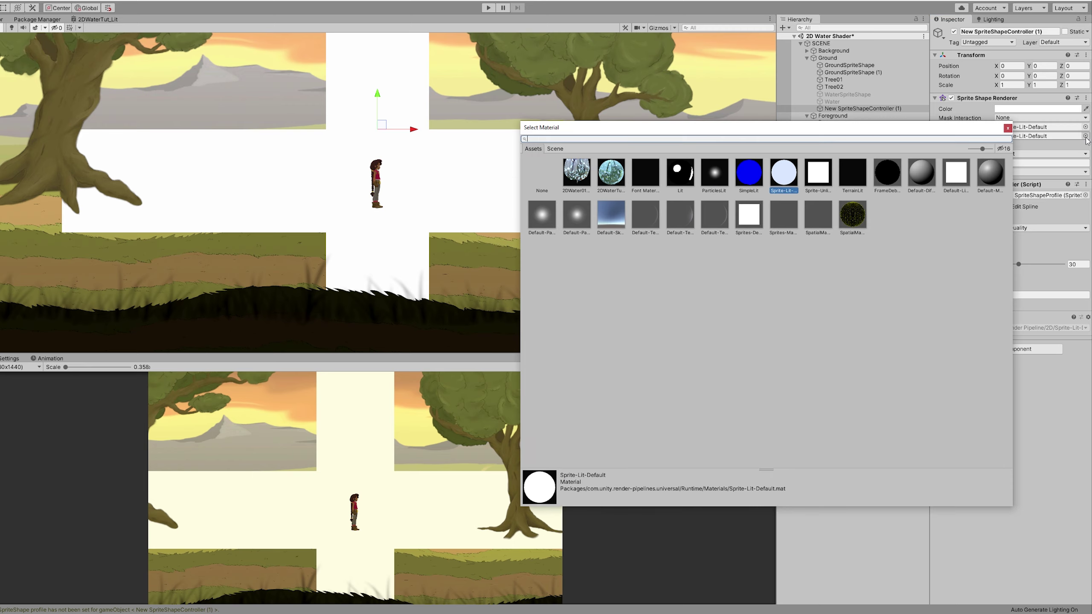
pyautogui.click(610, 172)
pyautogui.click(998, 190)
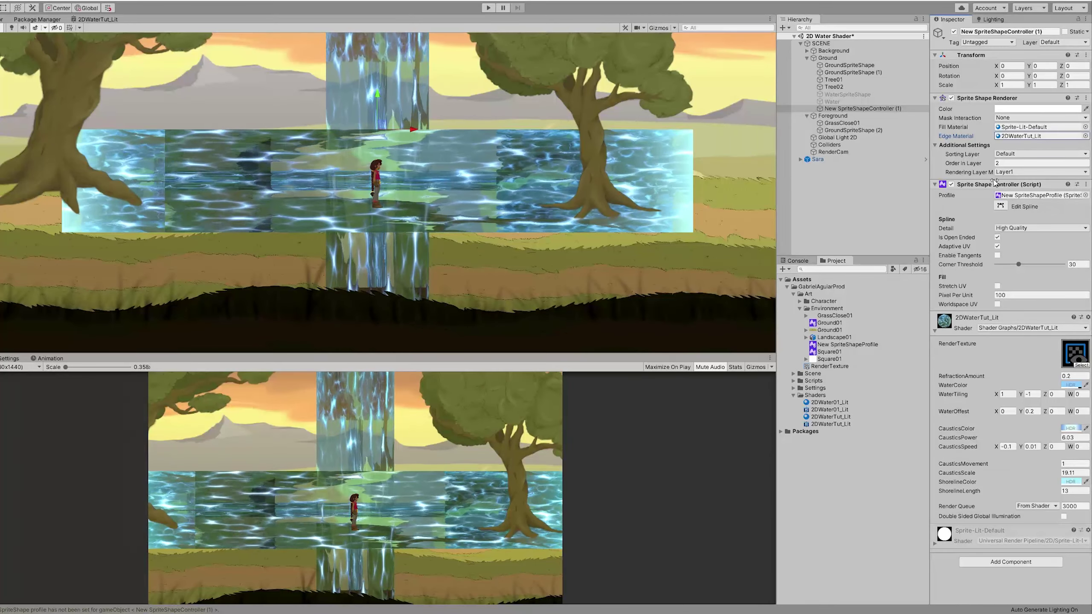
# - Edit the new shape's spline and pull its two lower corner points outward to opposite sides of the scene
pyautogui.click(1000, 206)
pyautogui.scroll(-3, 365, 233)
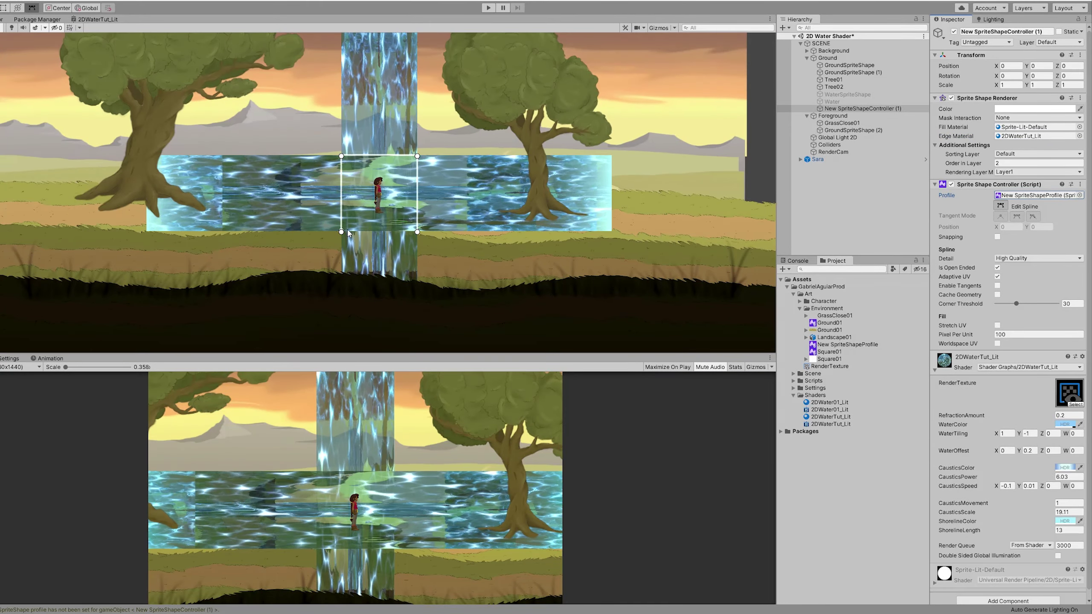
pyautogui.moveTo(341, 232); pyautogui.dragTo(134, 251)
pyautogui.moveTo(417, 232); pyautogui.dragTo(667, 233)
# - Select all four spline points and change their tangent mode to continuous
pyautogui.scroll(-3, 629, 230)
pyautogui.moveTo(700, 278); pyautogui.dragTo(172, 134)
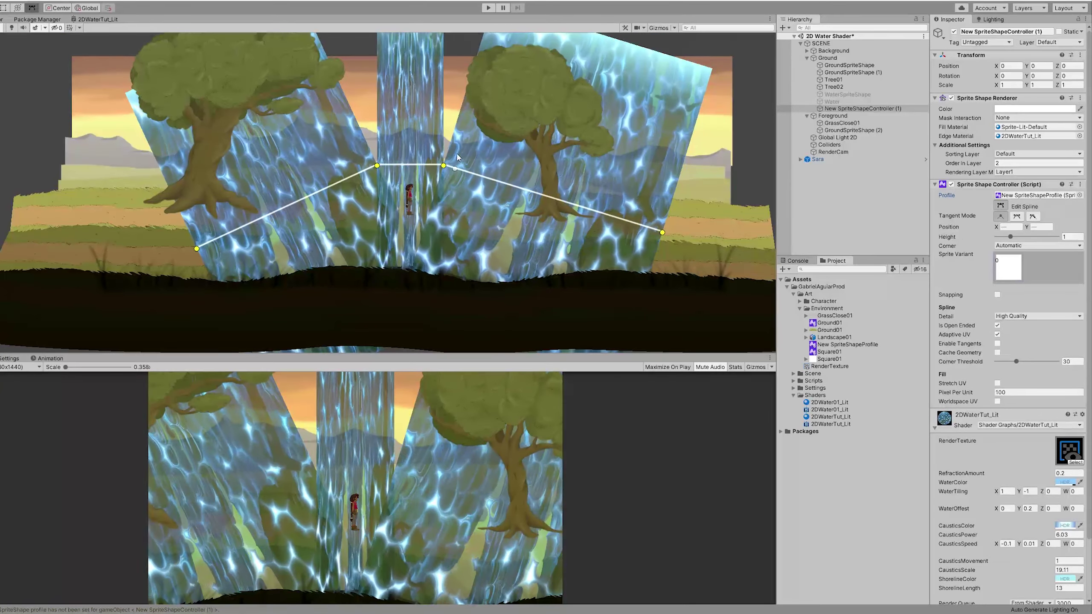
pyautogui.click(1017, 216)
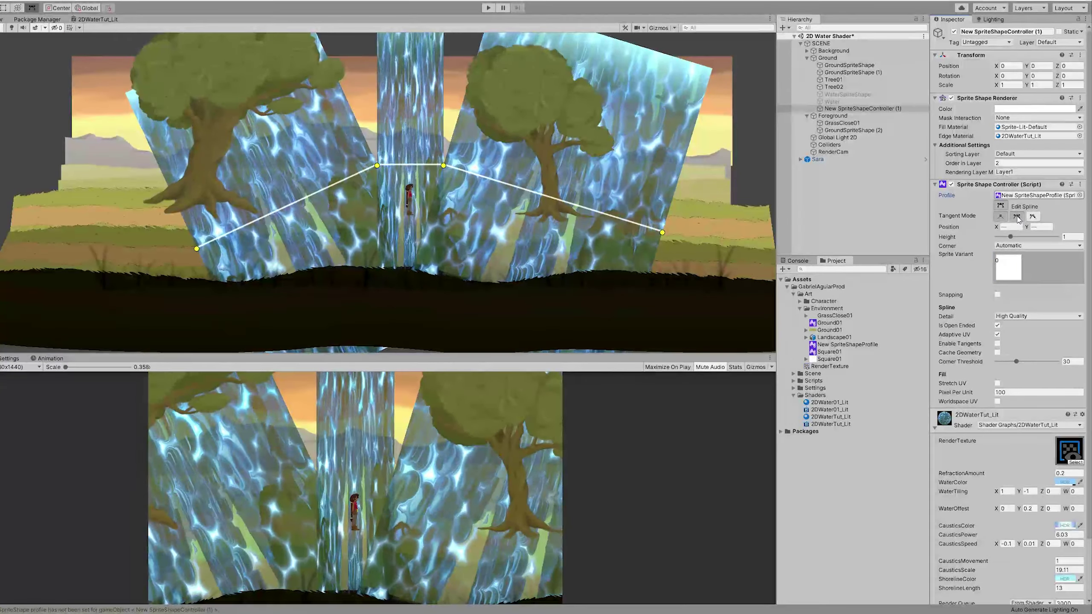
# - Set the height of all four selected spline points to 0.25 to make the water band thinner
pyautogui.moveTo(1010, 237); pyautogui.dragTo(999, 238)
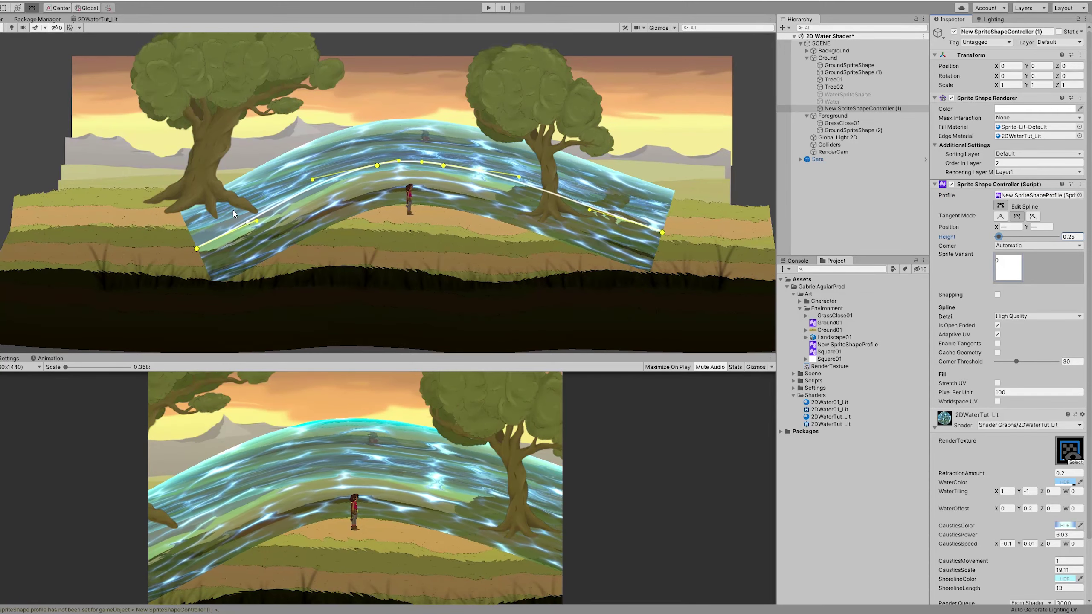
pyautogui.moveTo(196, 249); pyautogui.dragTo(162, 268)
pyautogui.hotkey('ctrl', 'z')
# - Lower the two middle spline points to the dark foreground ground and pull both end points outward and down to widen the river
pyautogui.click(394, 143)
pyautogui.click(377, 166)
pyautogui.moveTo(376, 175); pyautogui.dragTo(516, 261)
pyautogui.moveTo(662, 232); pyautogui.dragTo(735, 279)
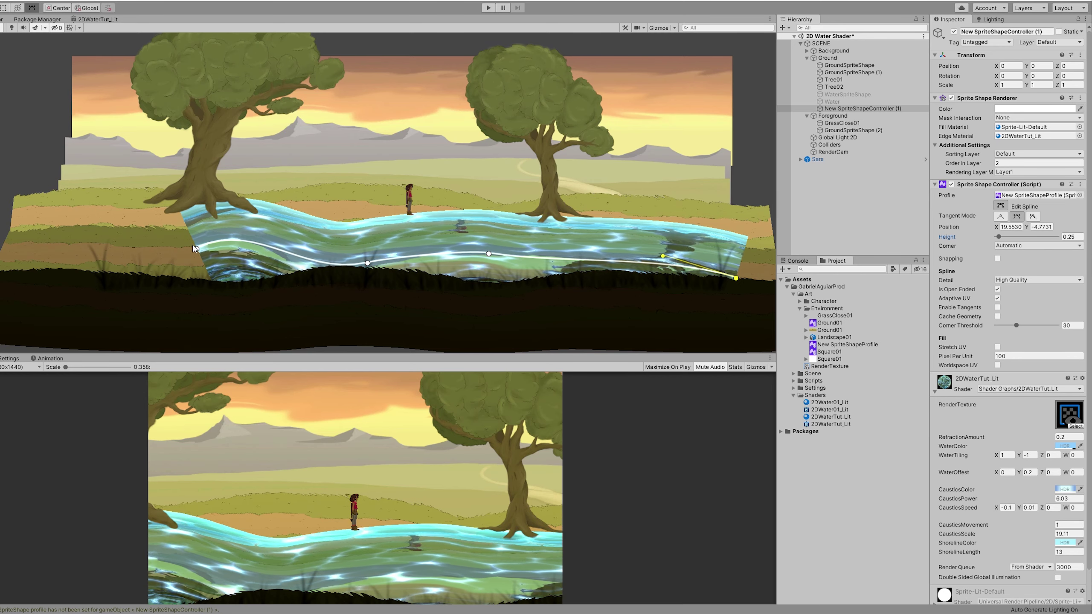
pyautogui.moveTo(194, 248); pyautogui.dragTo(125, 276)
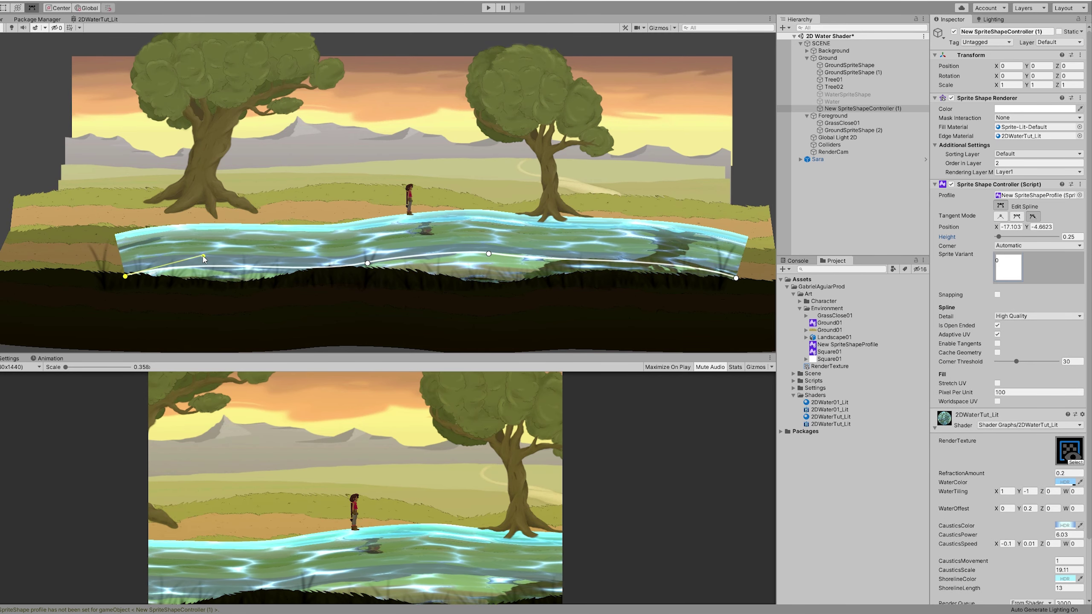
# - Nudge the two middle spline points slightly lower to flatten the water's curve, and enlarge the Game view to inspect the water
pyautogui.moveTo(489, 254); pyautogui.dragTo(489, 278)
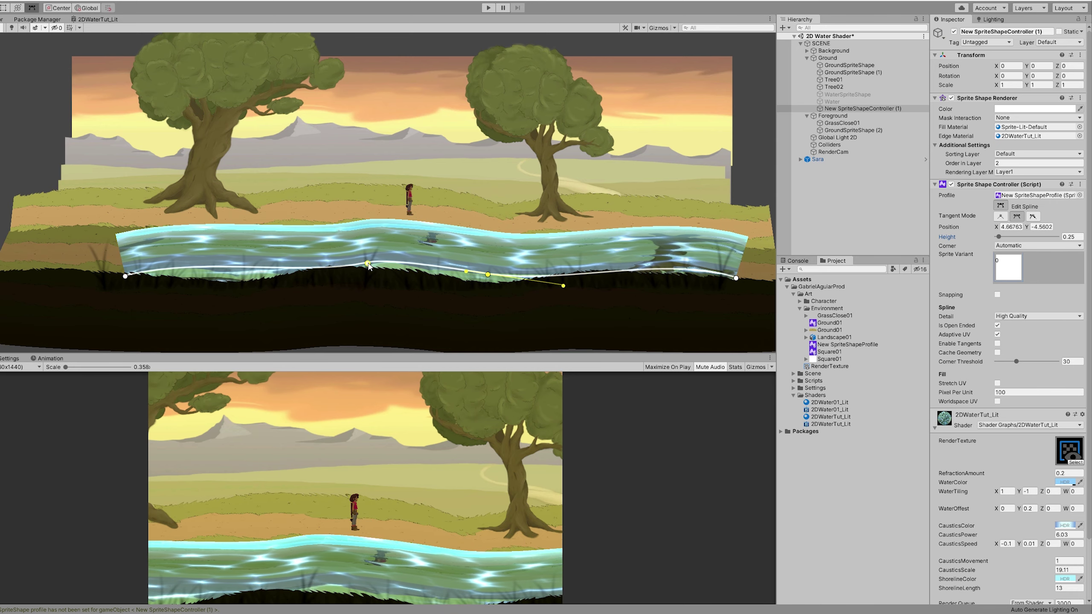
pyautogui.moveTo(368, 266); pyautogui.dragTo(368, 274)
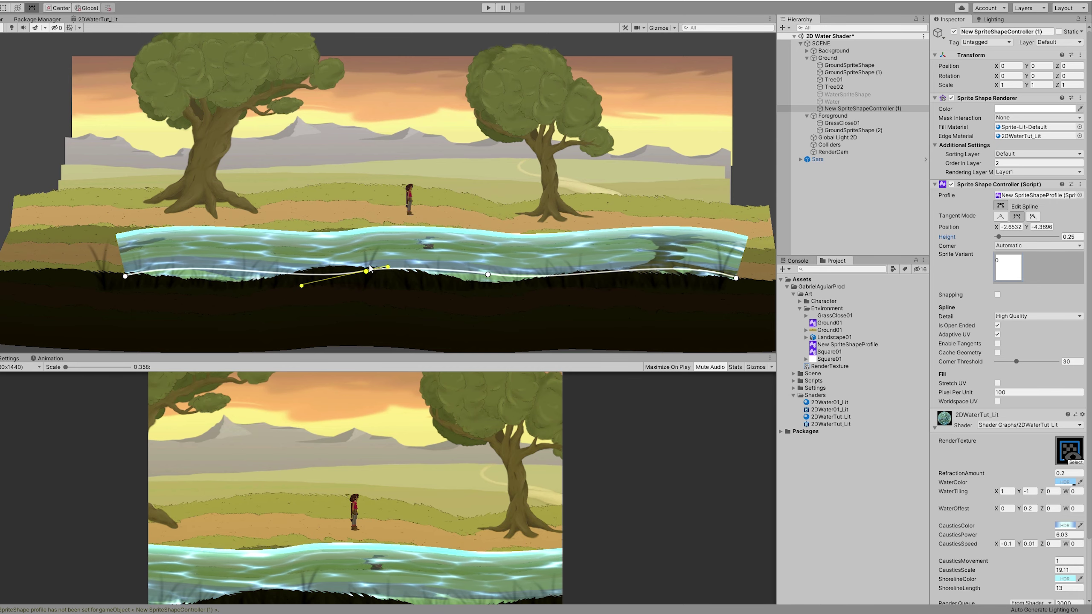
pyautogui.scroll(4, 653, 245)
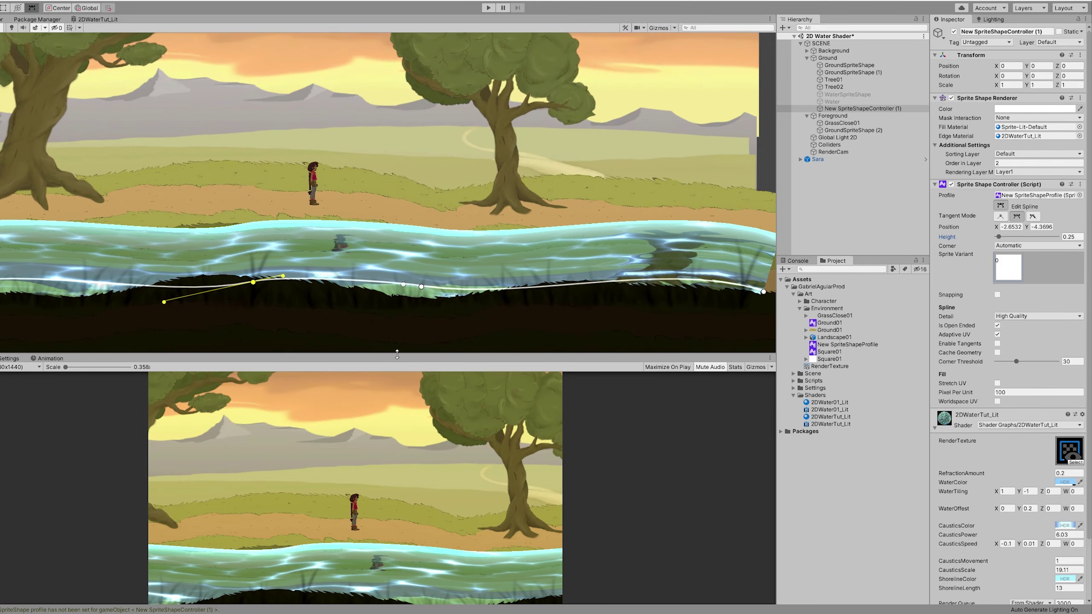
pyautogui.moveTo(404, 354); pyautogui.dragTo(404, 119)
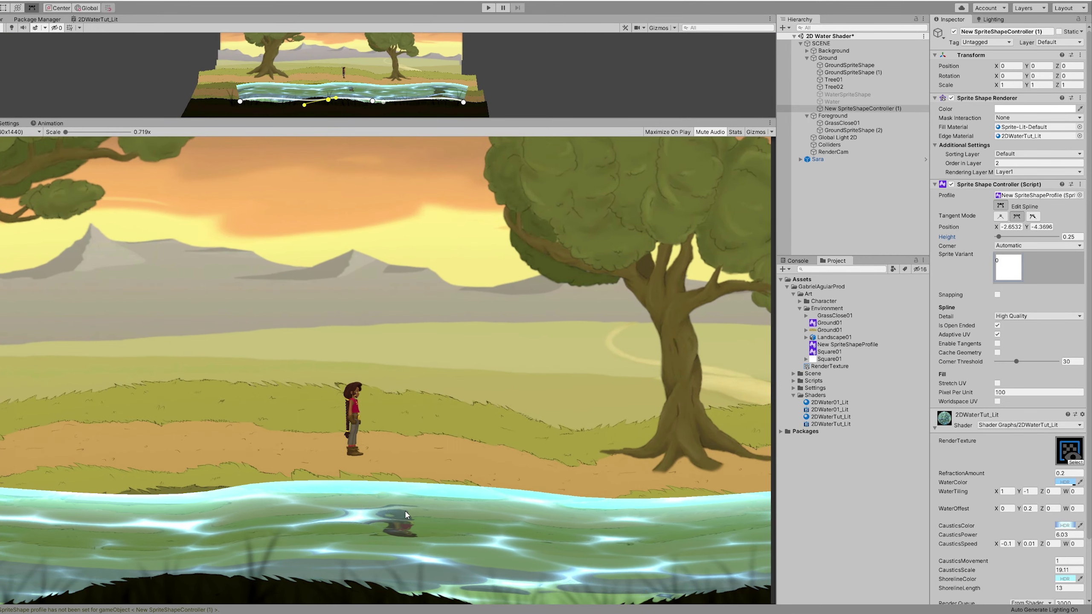